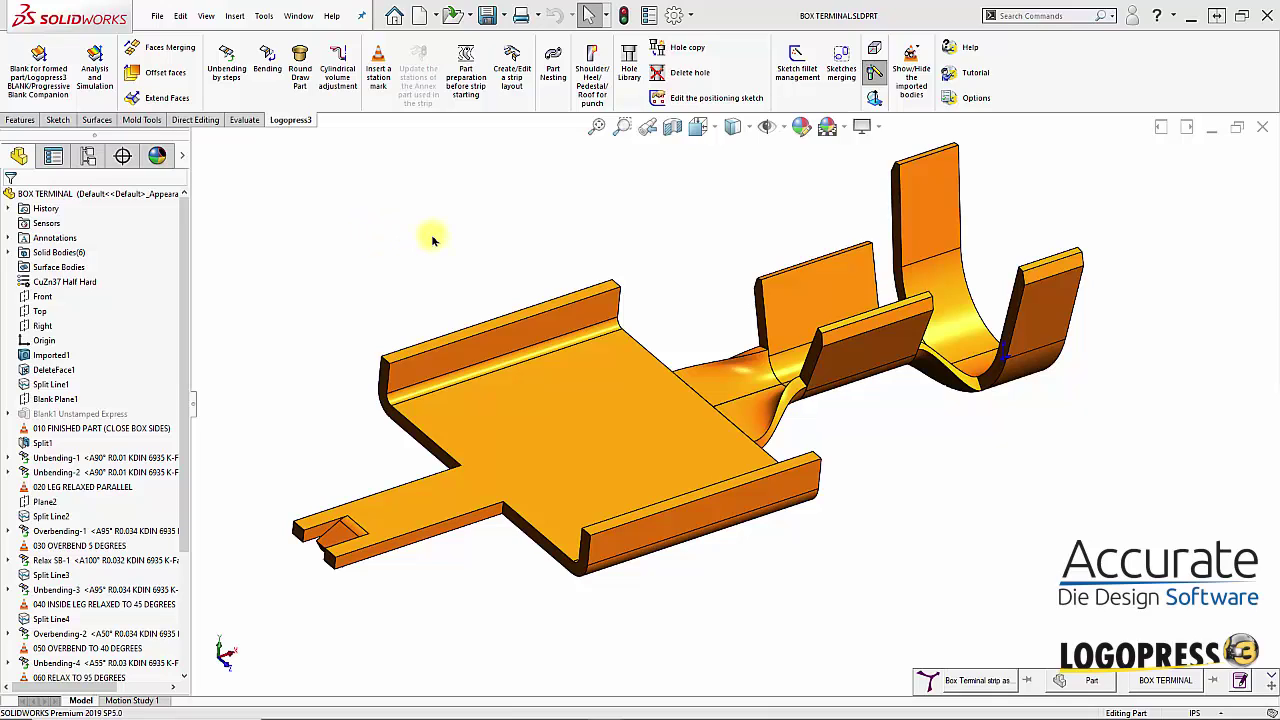
Suppress the DeleteFace1 feature to restore the crimp details on the terminal
middle_drag(851, 492, 571, 406)
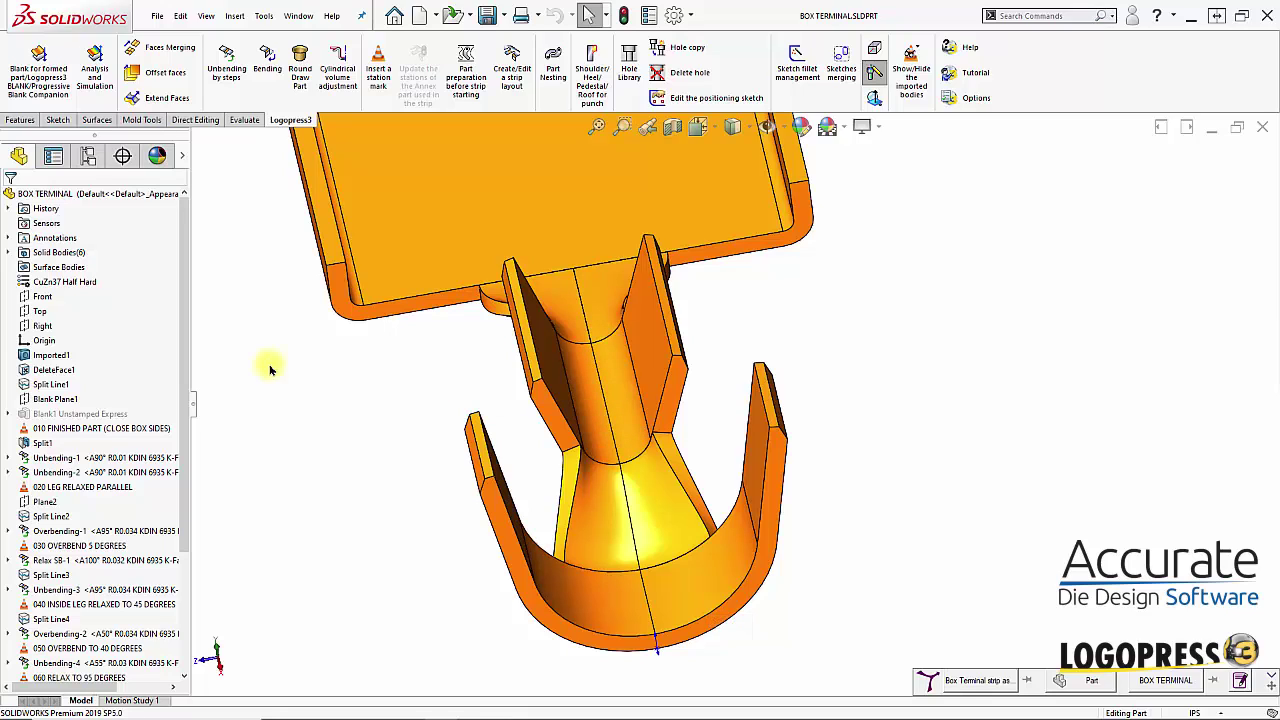
click(22, 372)
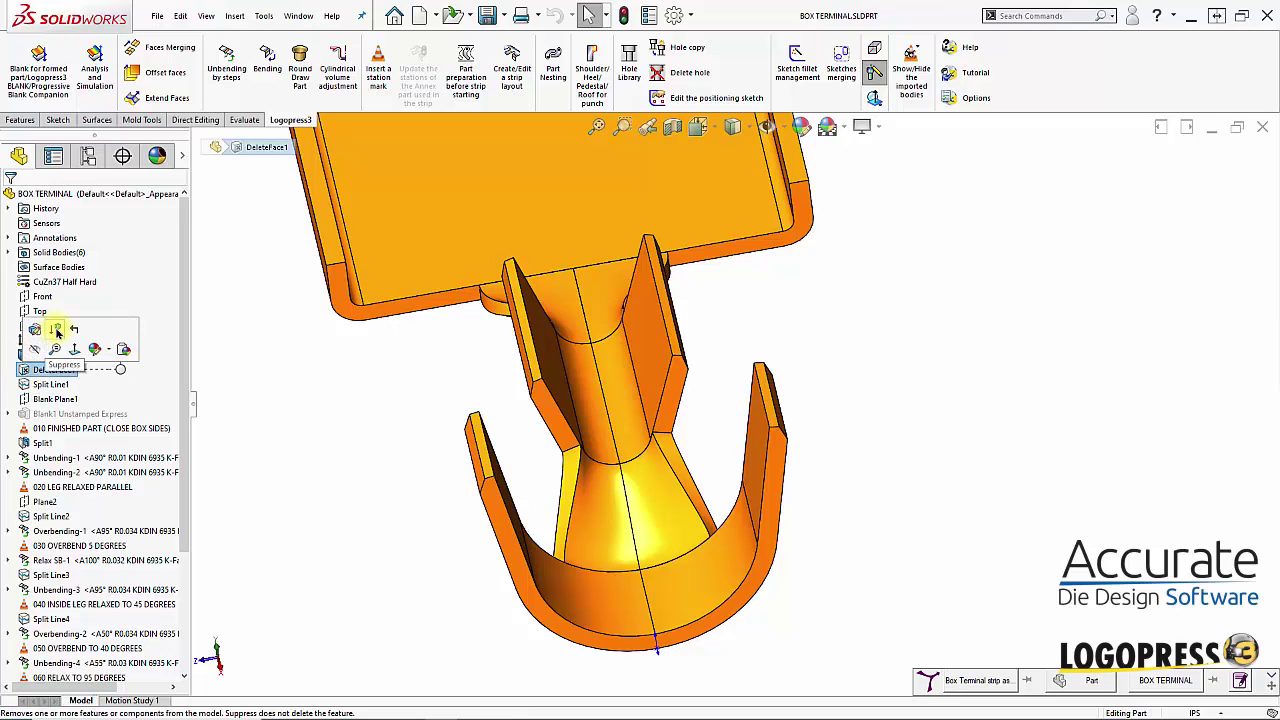
click(57, 333)
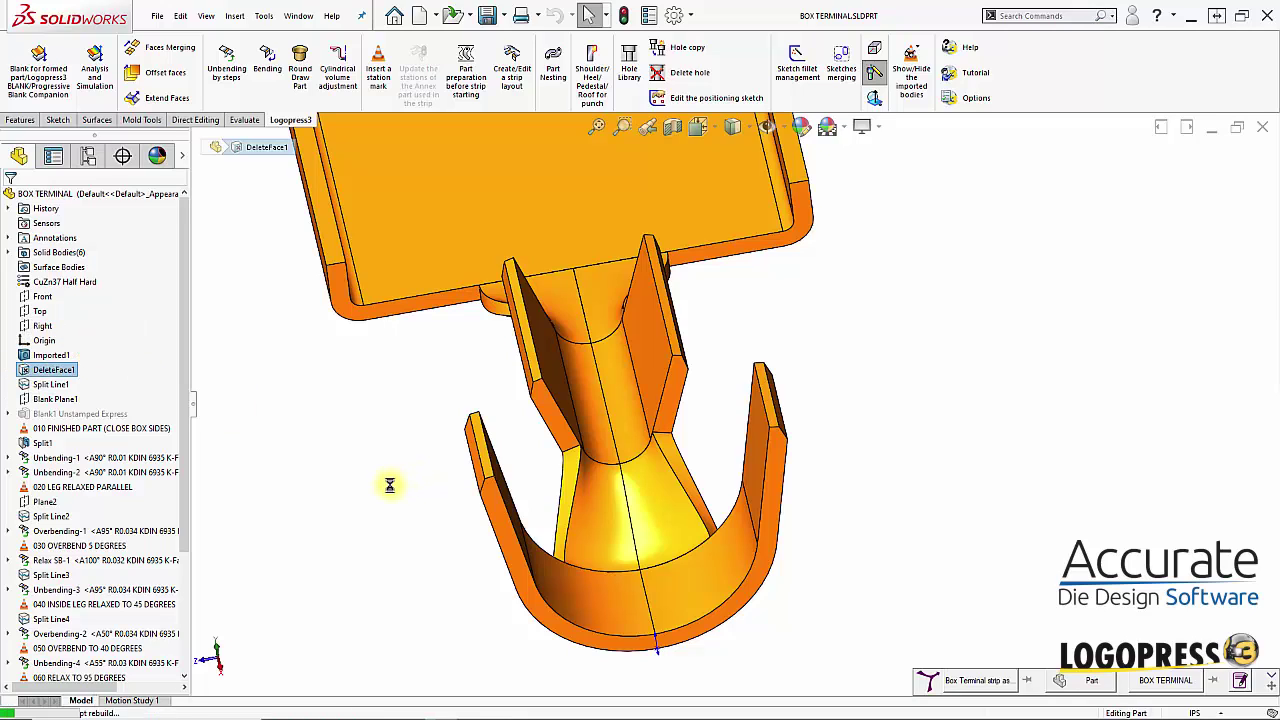
middle_drag(617, 398, 561, 305)
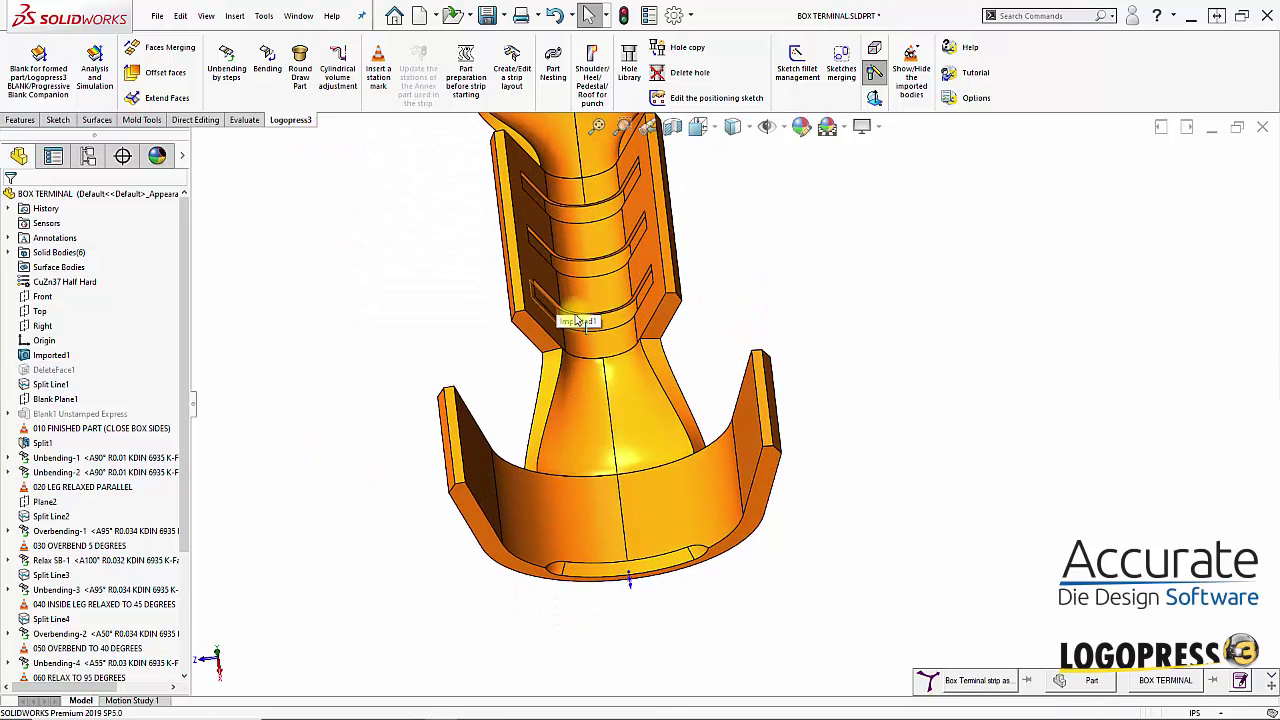
Fully unbend the two 90° side bends of the box by steps, using the DIN 6935 K-Factor
key(ctrl+7)
middle_drag(583, 530, 826, 251)
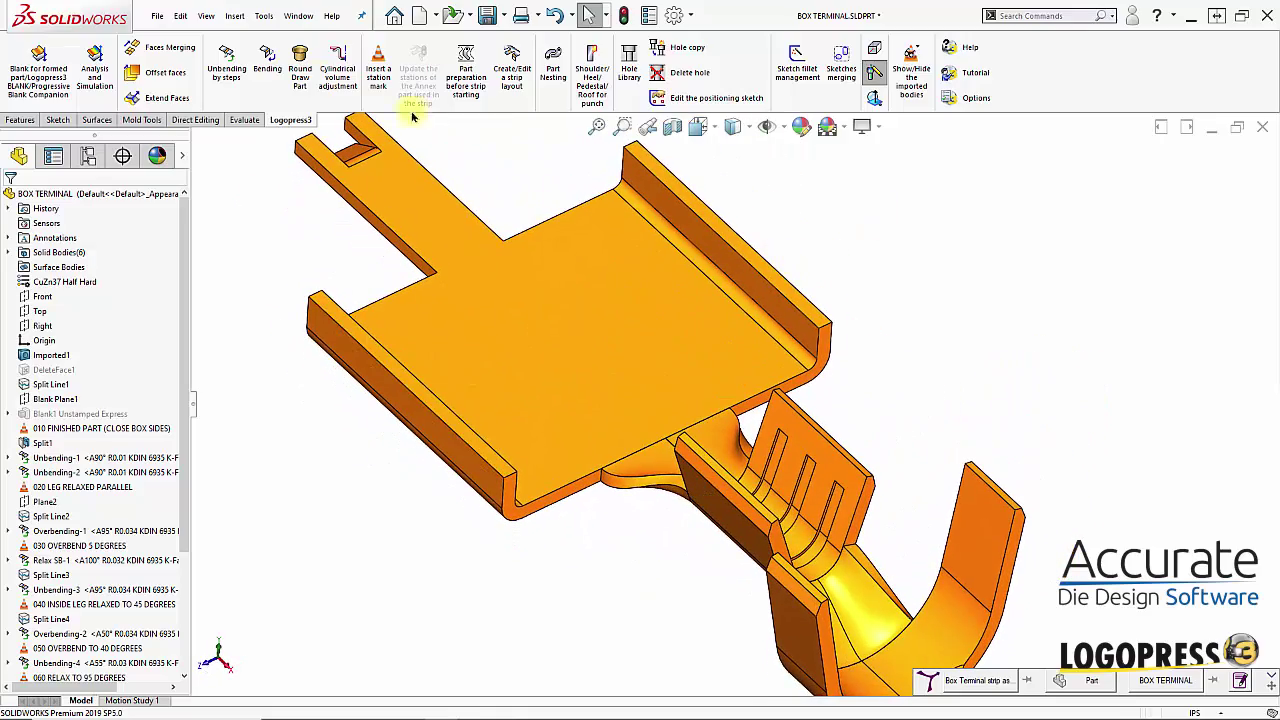
click(226, 72)
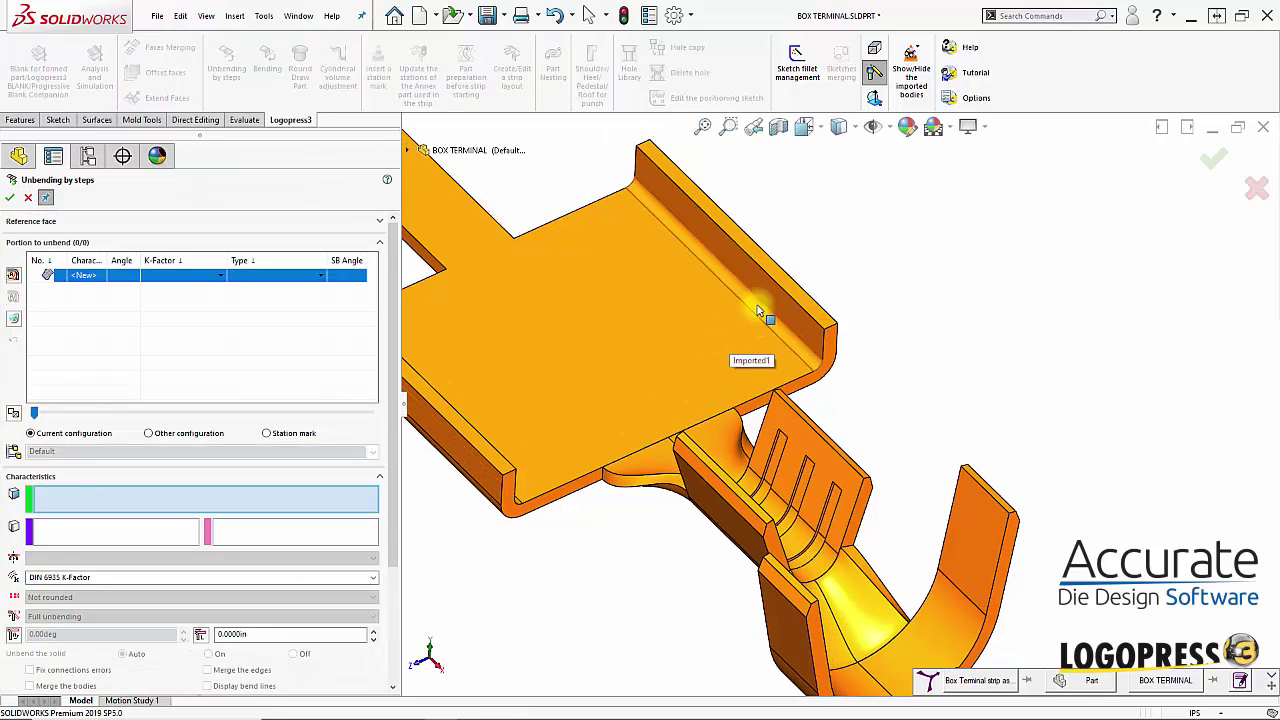
click(756, 315)
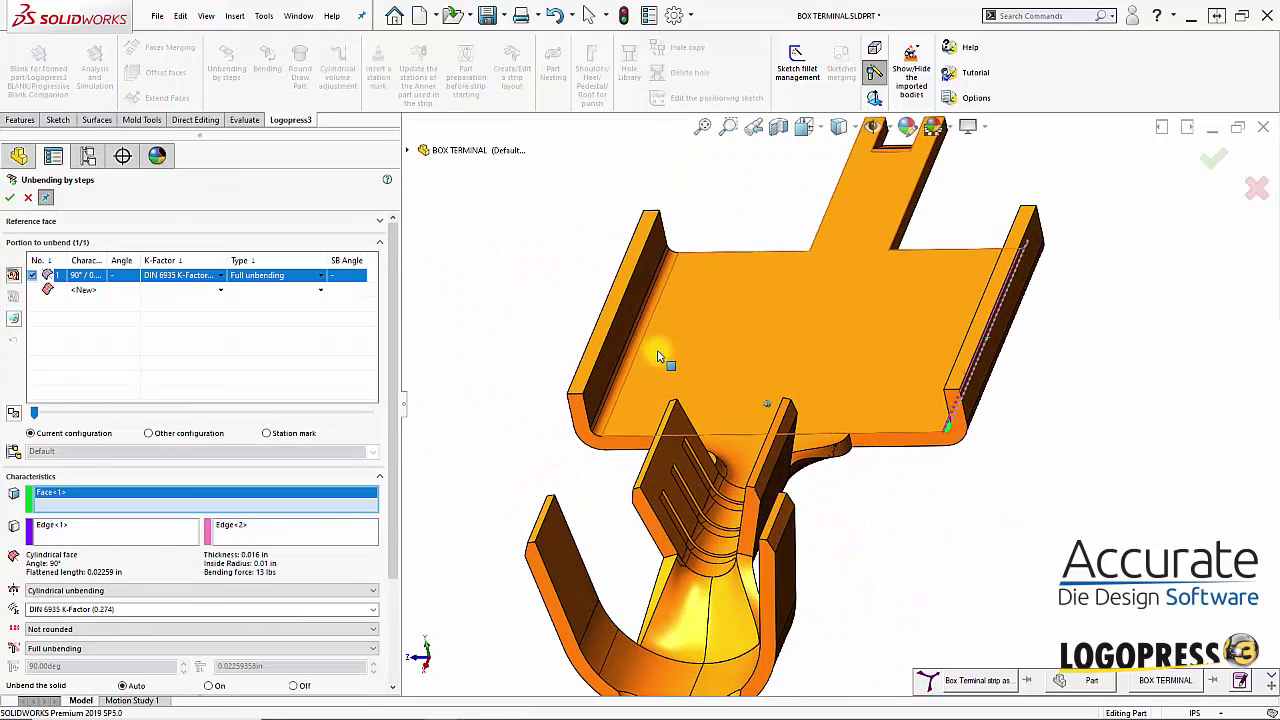
click(638, 343)
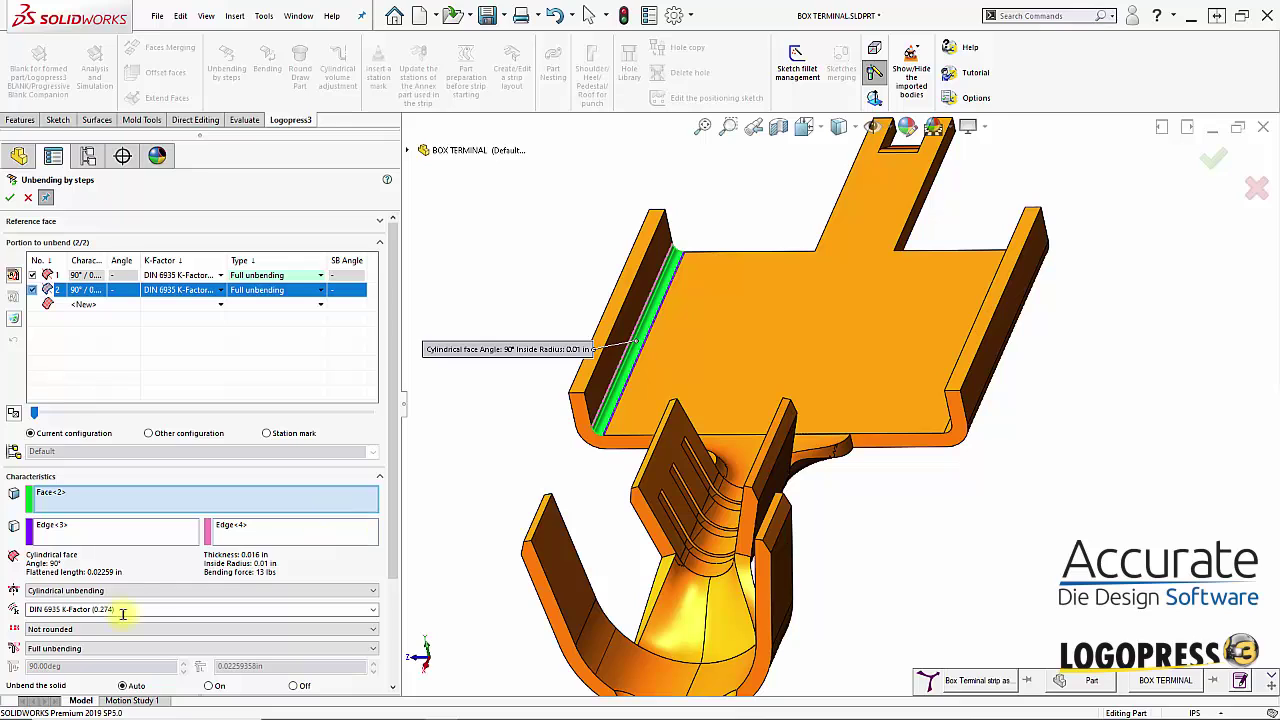
click(10, 198)
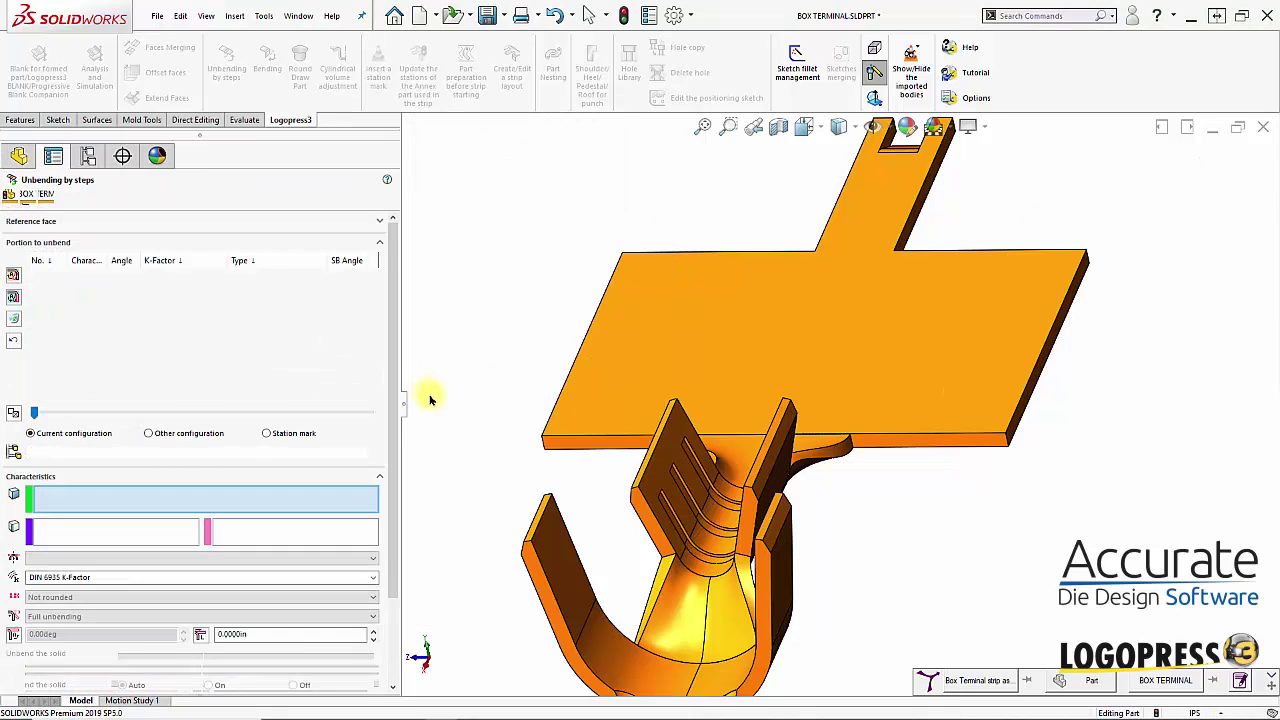
click(33, 198)
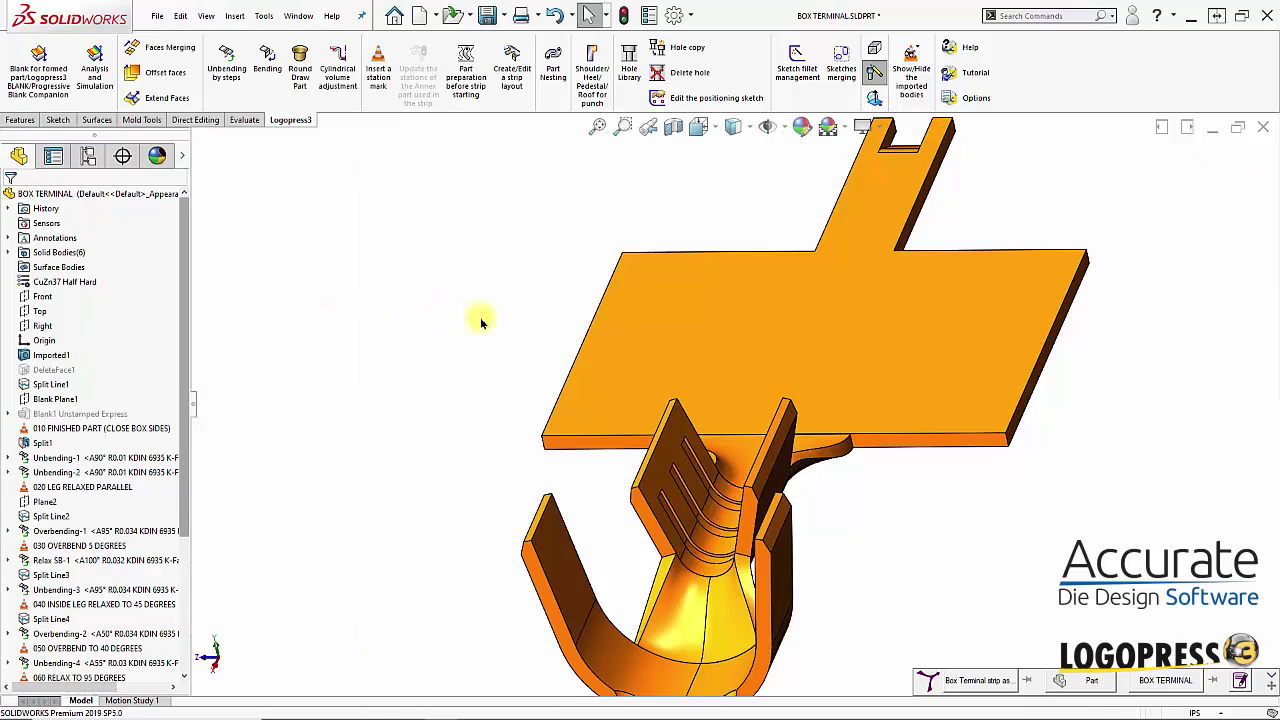
Insert a station mark at the end of the feature tree and name it 100 FORM UP CRIMP ENDS
middle_drag(494, 329, 508, 300)
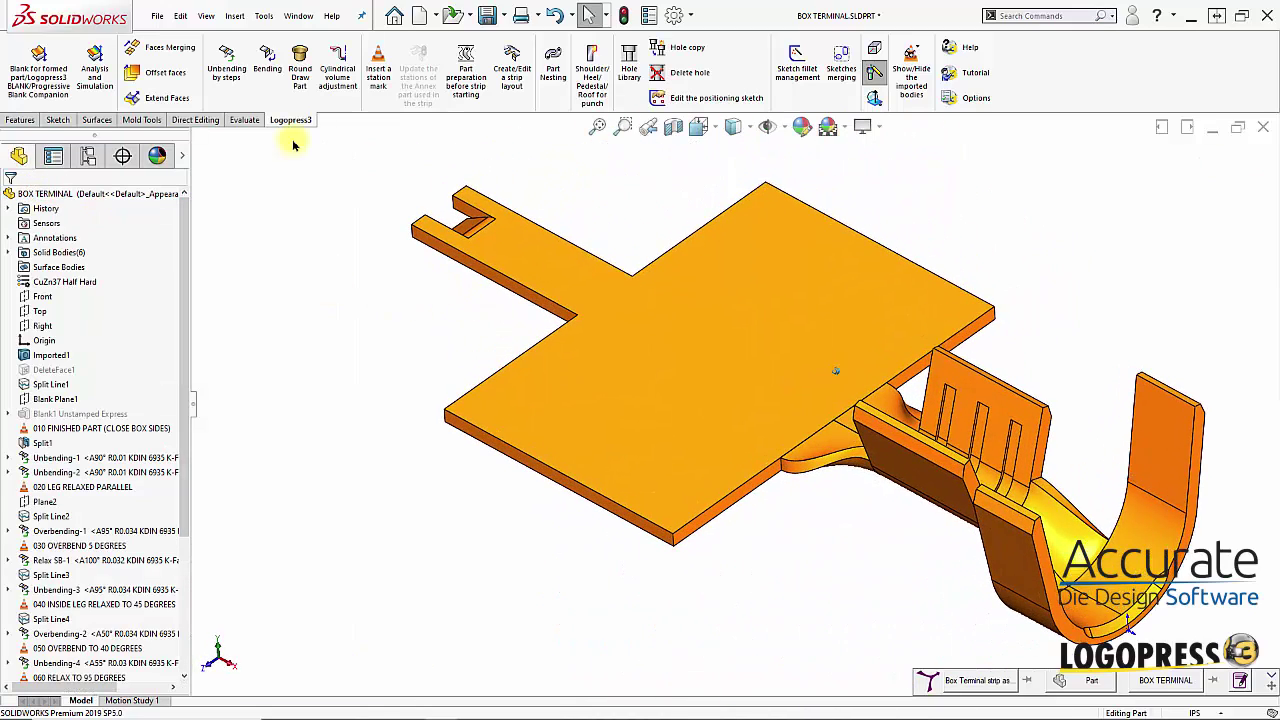
drag(180, 514, 180, 672)
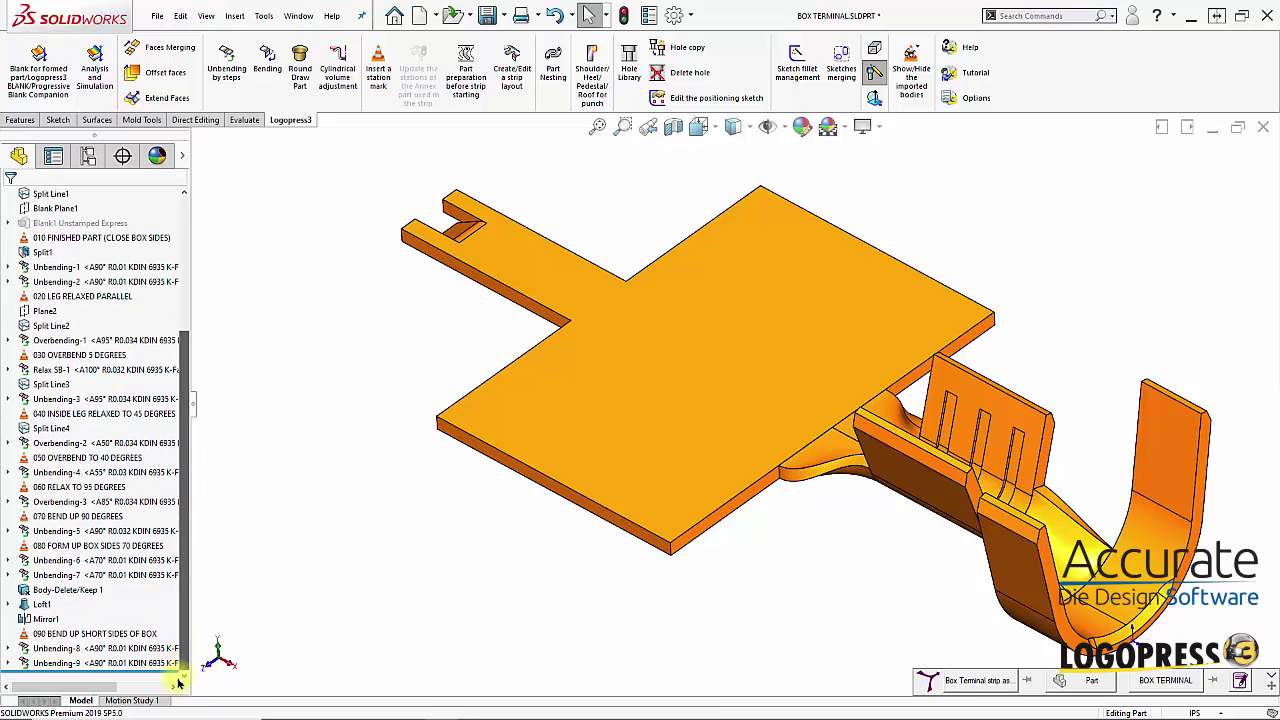
click(379, 58)
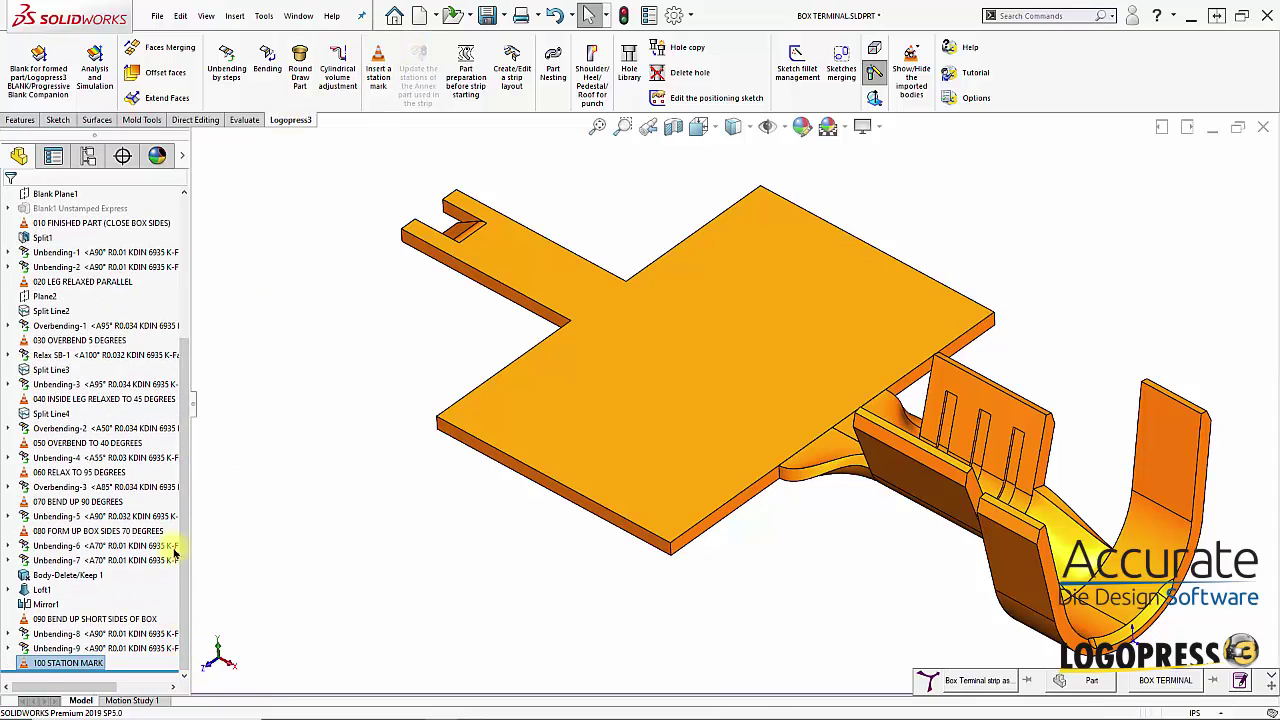
click(52, 666)
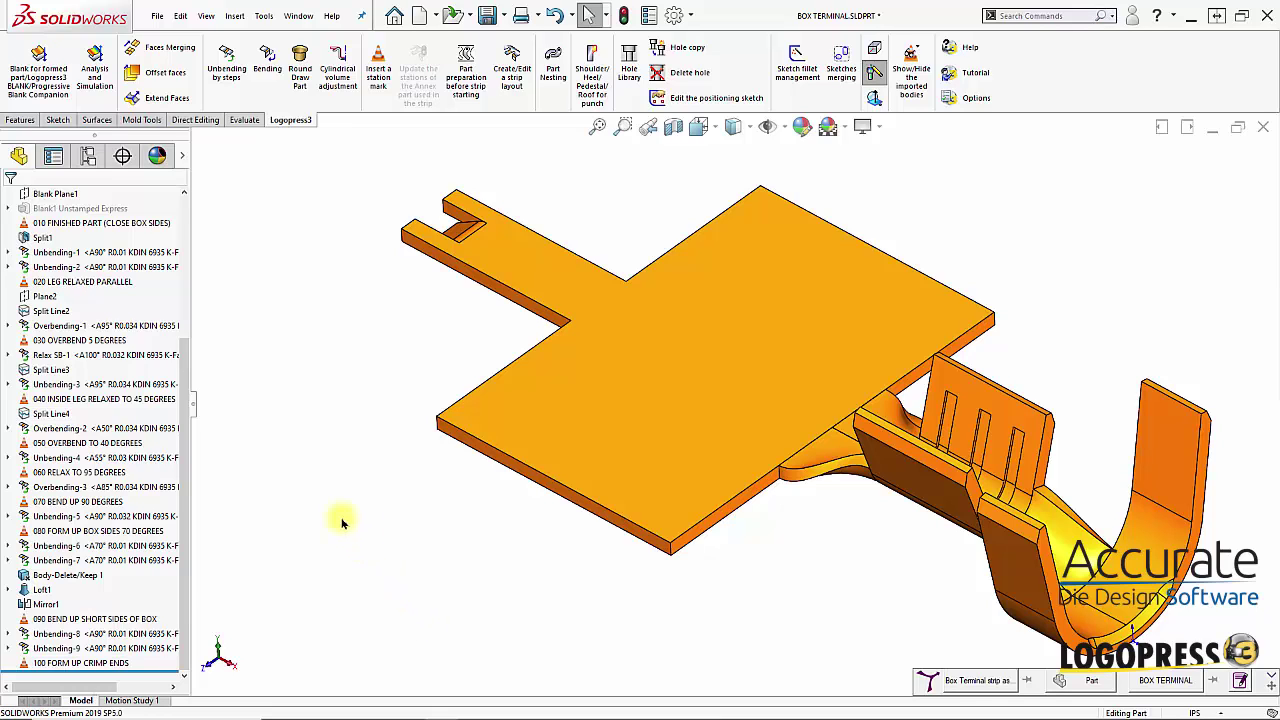
Delete the two transition bodies next to the box and the one between the two crimp sections
mouse_move(490, 510)
middle_down()
mouse_move(809, 503)
mouse_move(940, 522)
mouse_move(943, 566)
mouse_move(851, 521)
mouse_move(751, 526)
mouse_move(720, 500)
middle_up()
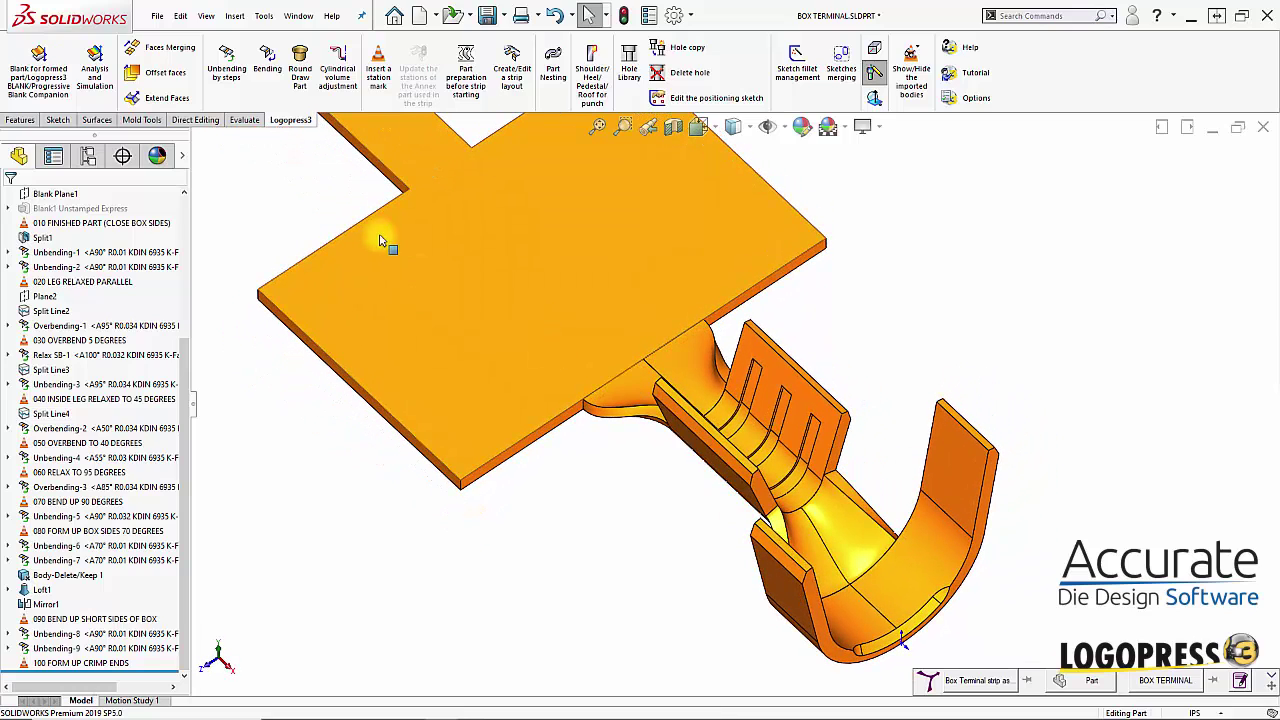
click(197, 120)
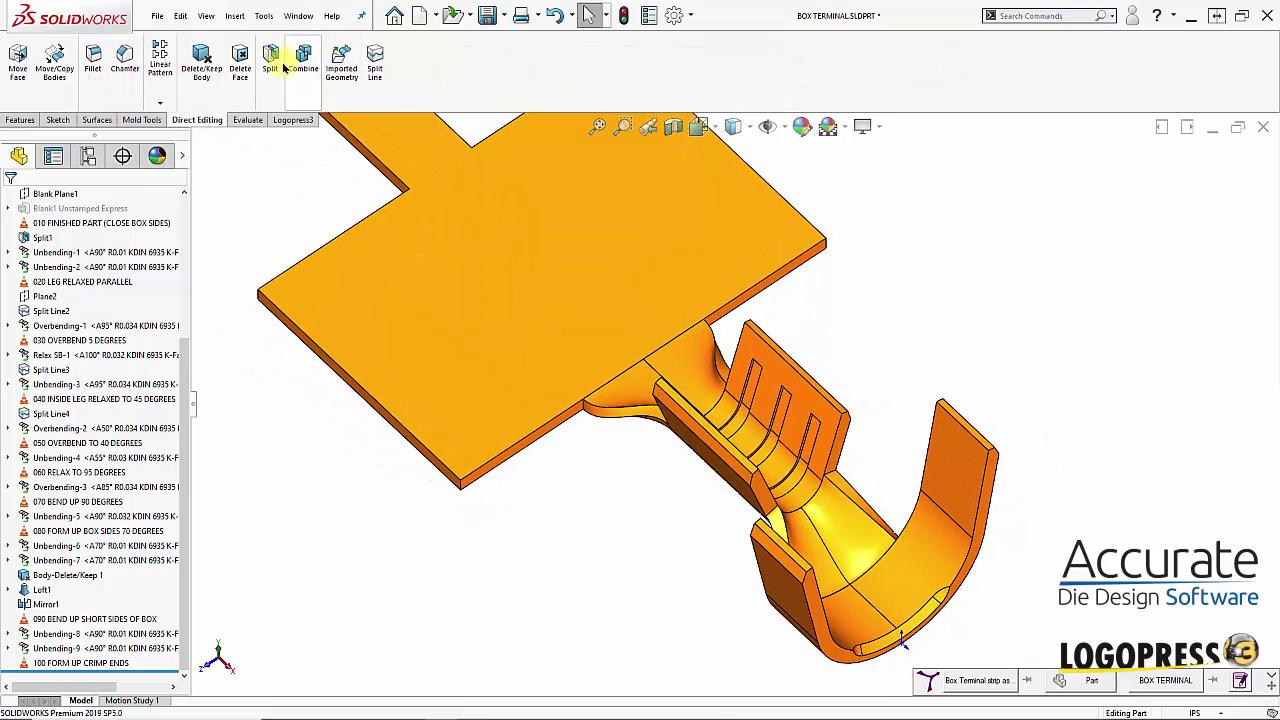
click(201, 58)
click(638, 402)
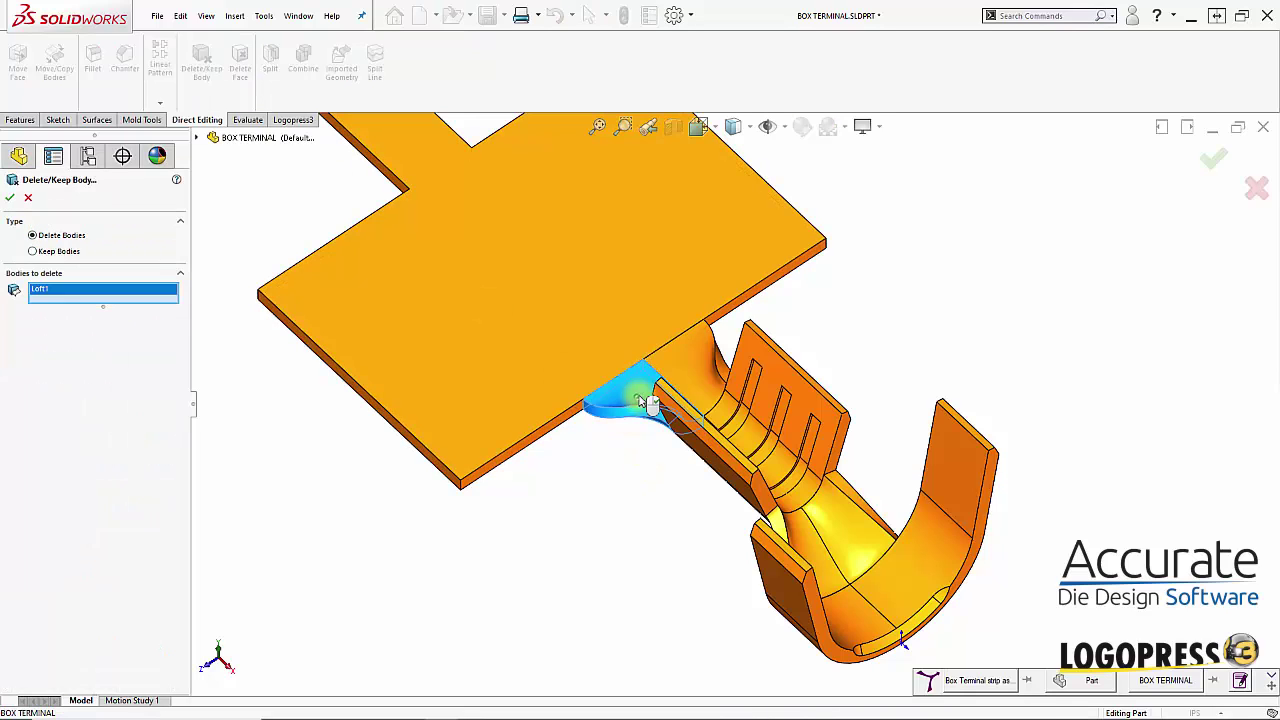
click(700, 372)
click(871, 543)
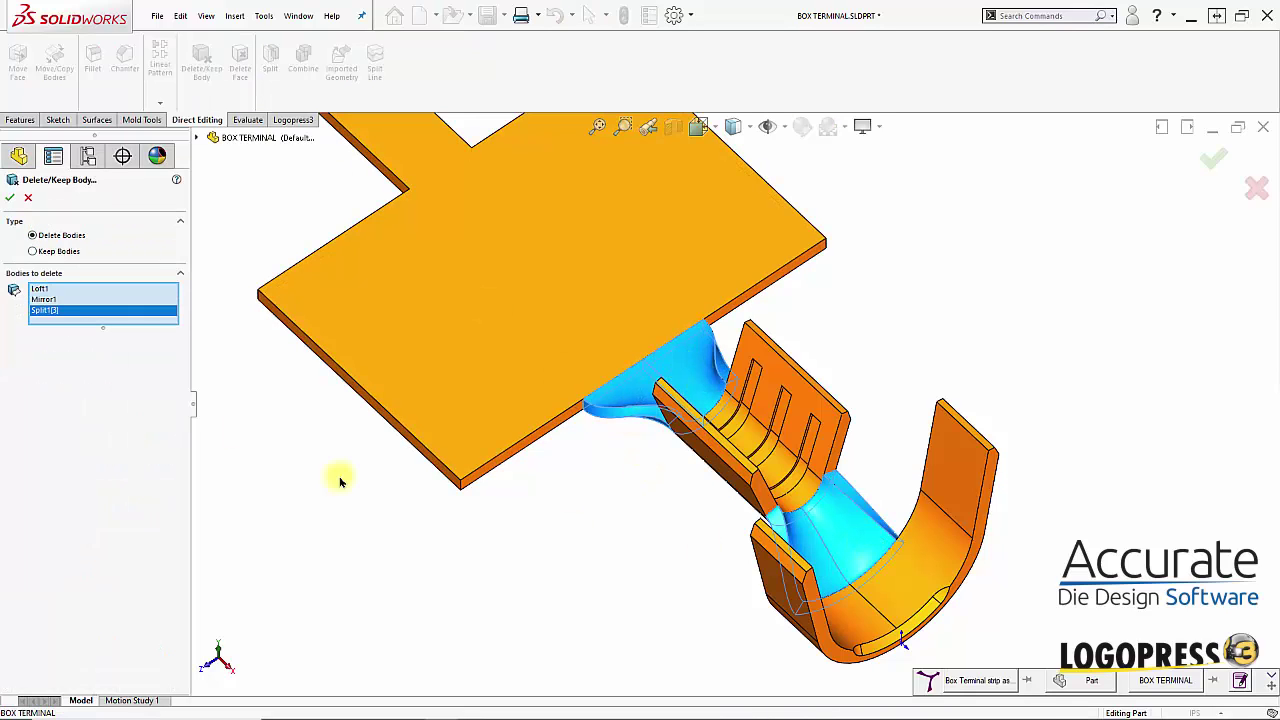
click(10, 200)
Fully unbend the serrated crimp's 146° cylindrical bend with Unbending by steps and the DIN 6935 K-Factor
middle_drag(550, 568, 571, 443)
scroll(643, 514, down, 3)
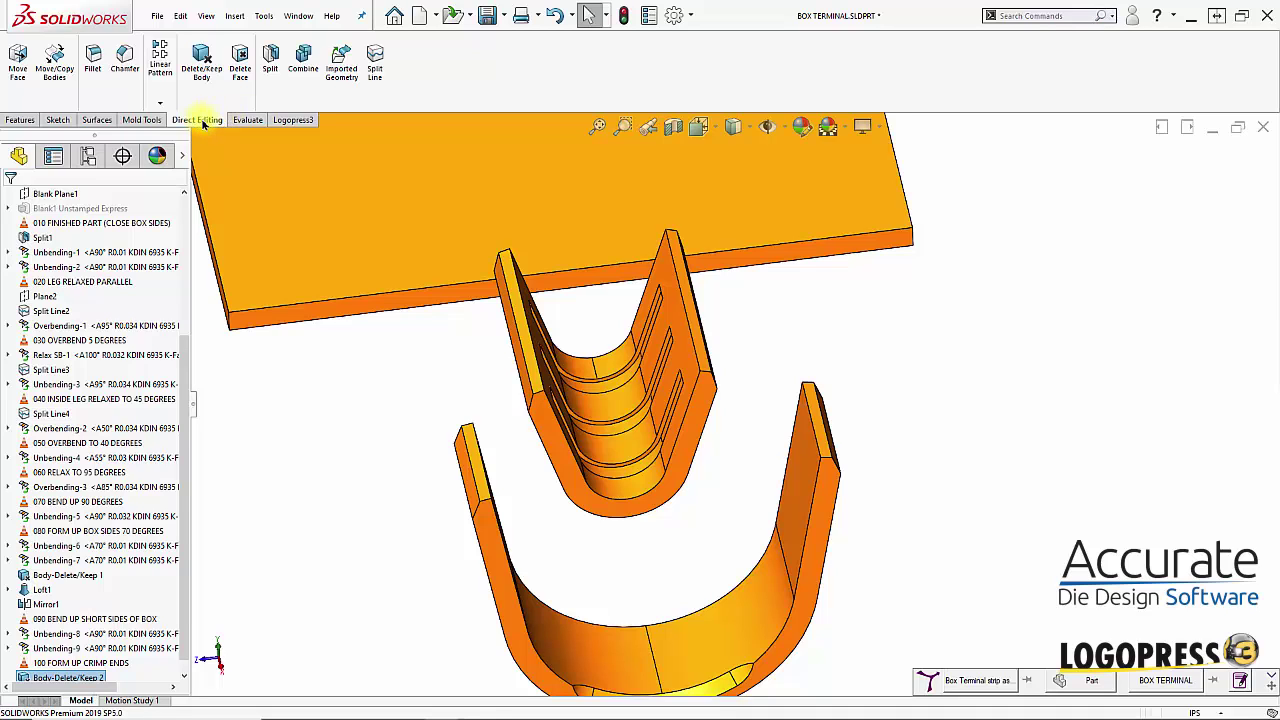
click(292, 120)
click(227, 68)
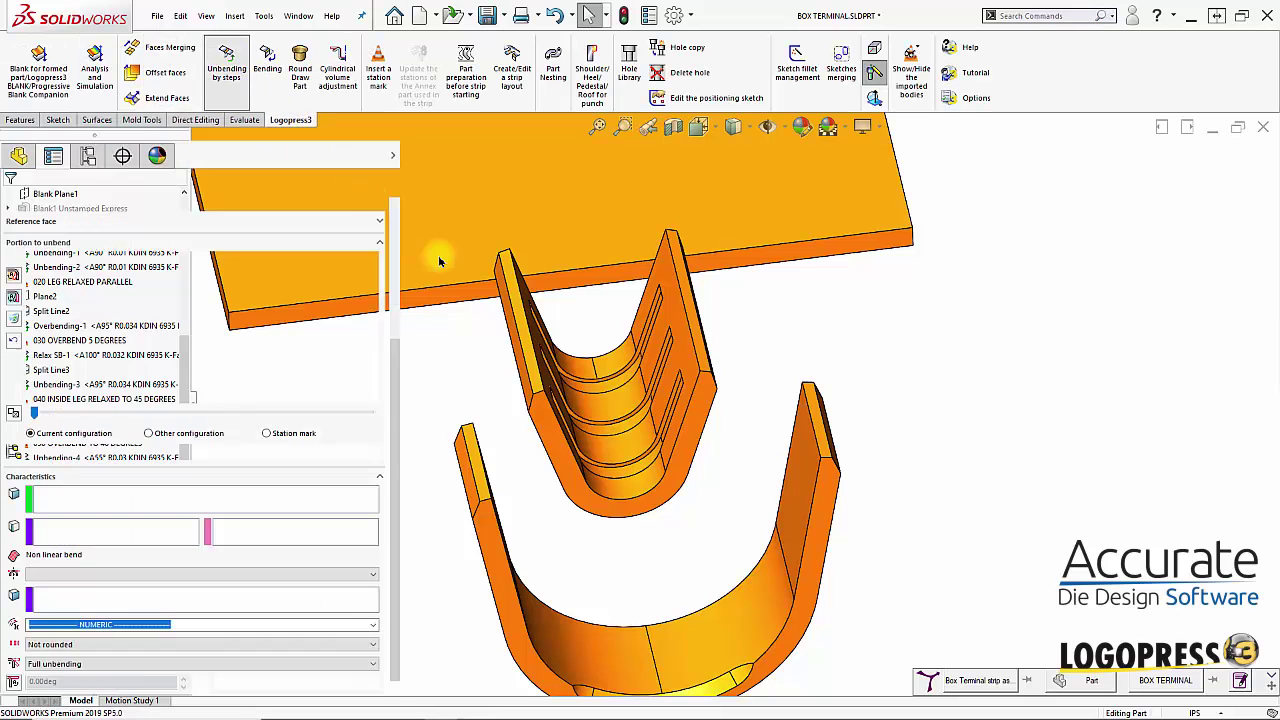
middle_drag(634, 460, 663, 414)
scroll(663, 414, down, 1)
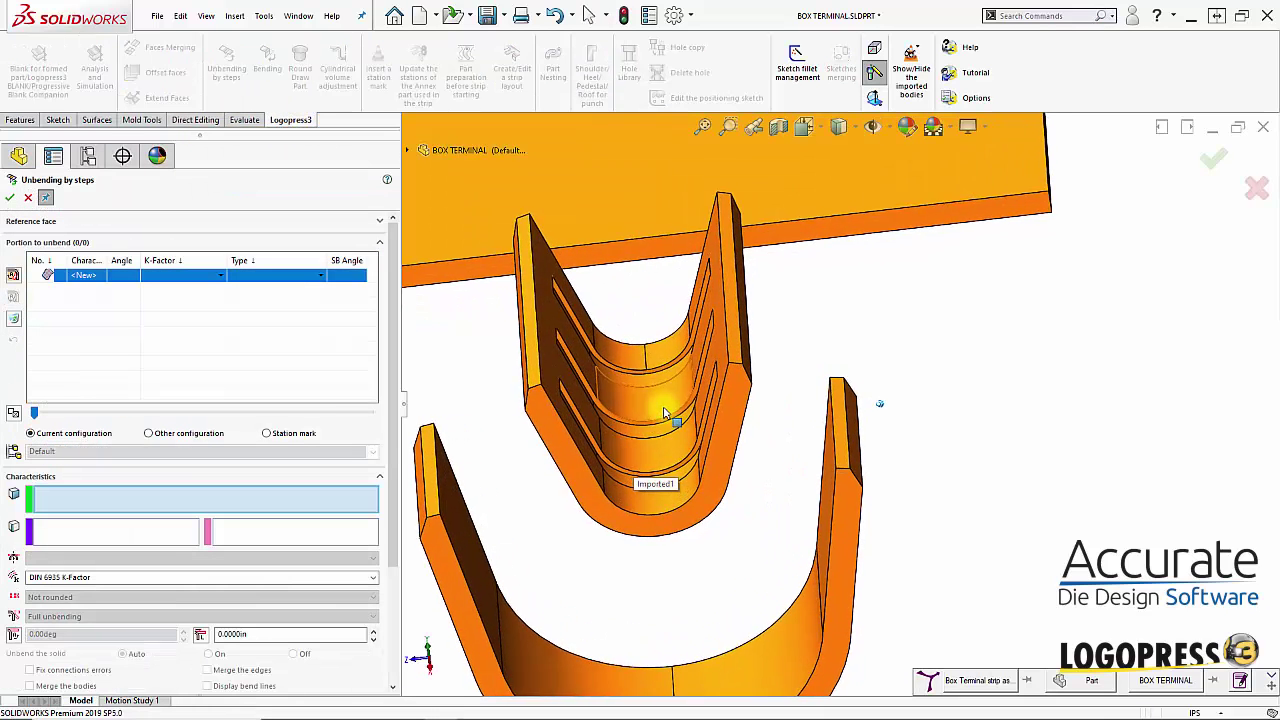
click(662, 502)
drag(391, 563, 391, 651)
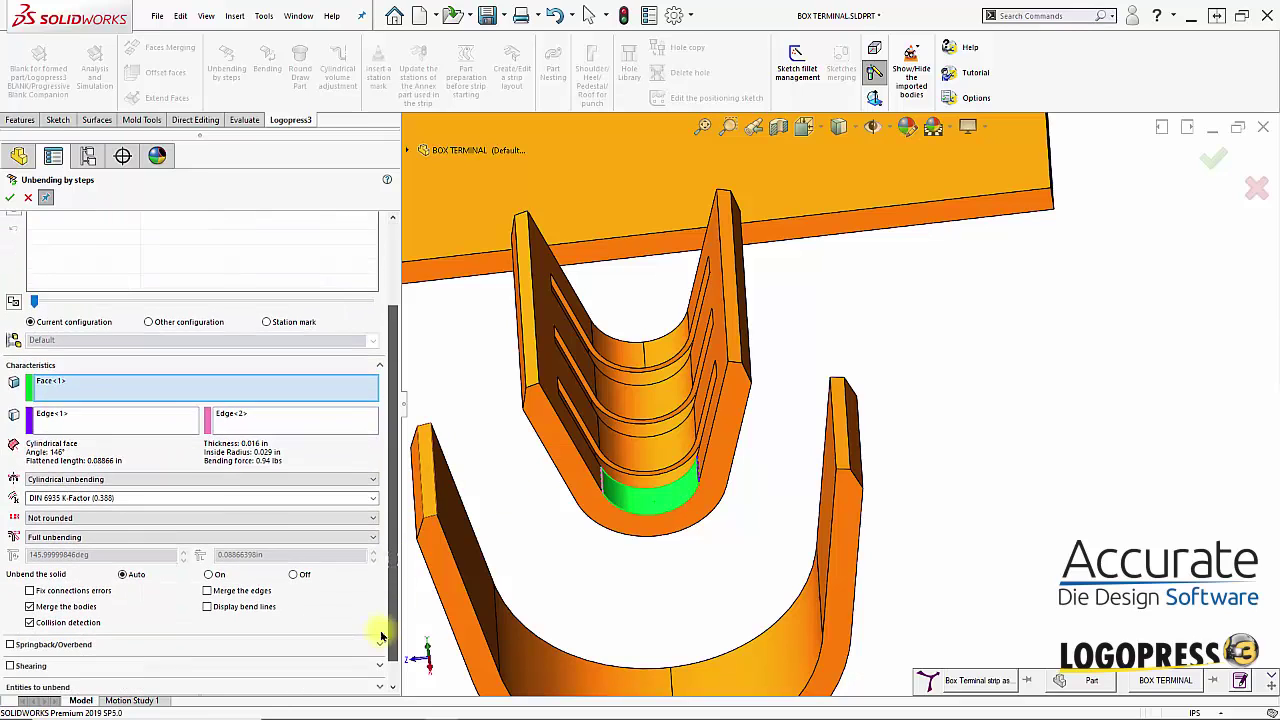
click(133, 506)
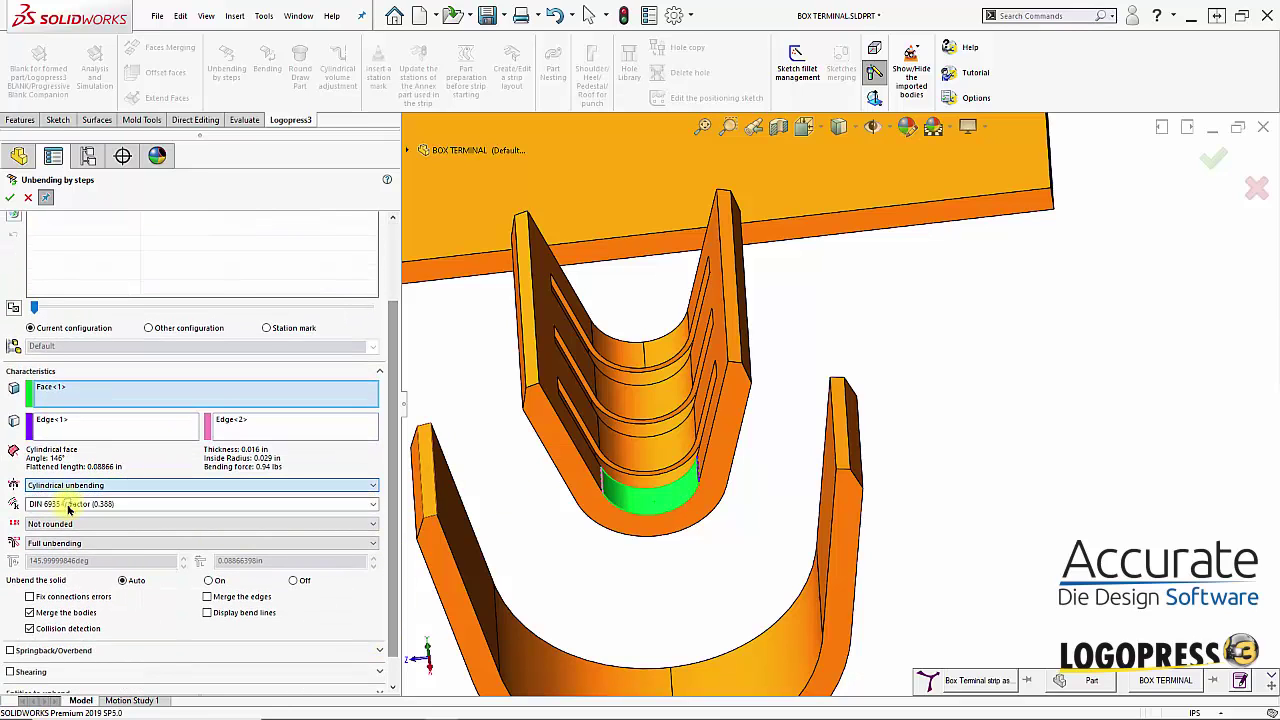
click(10, 198)
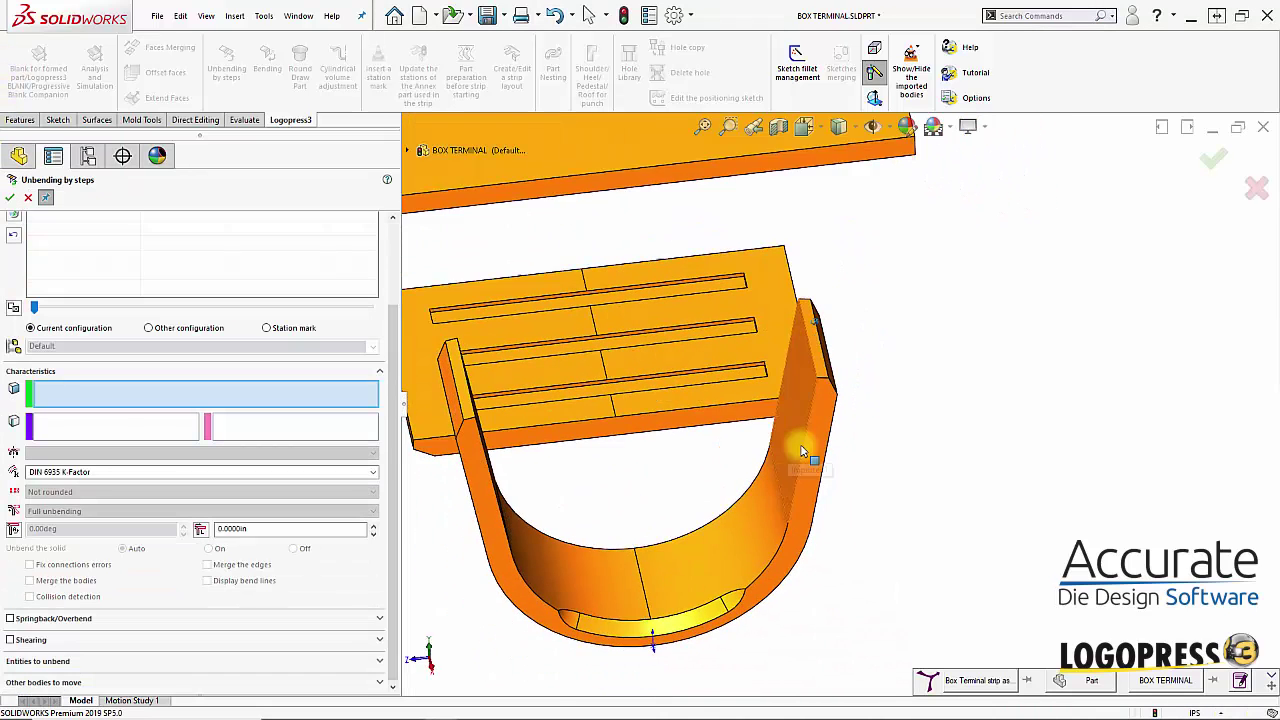
Fully unbend both 80° halves of the end crimp one after the other, and close Unbending by steps
click(703, 446)
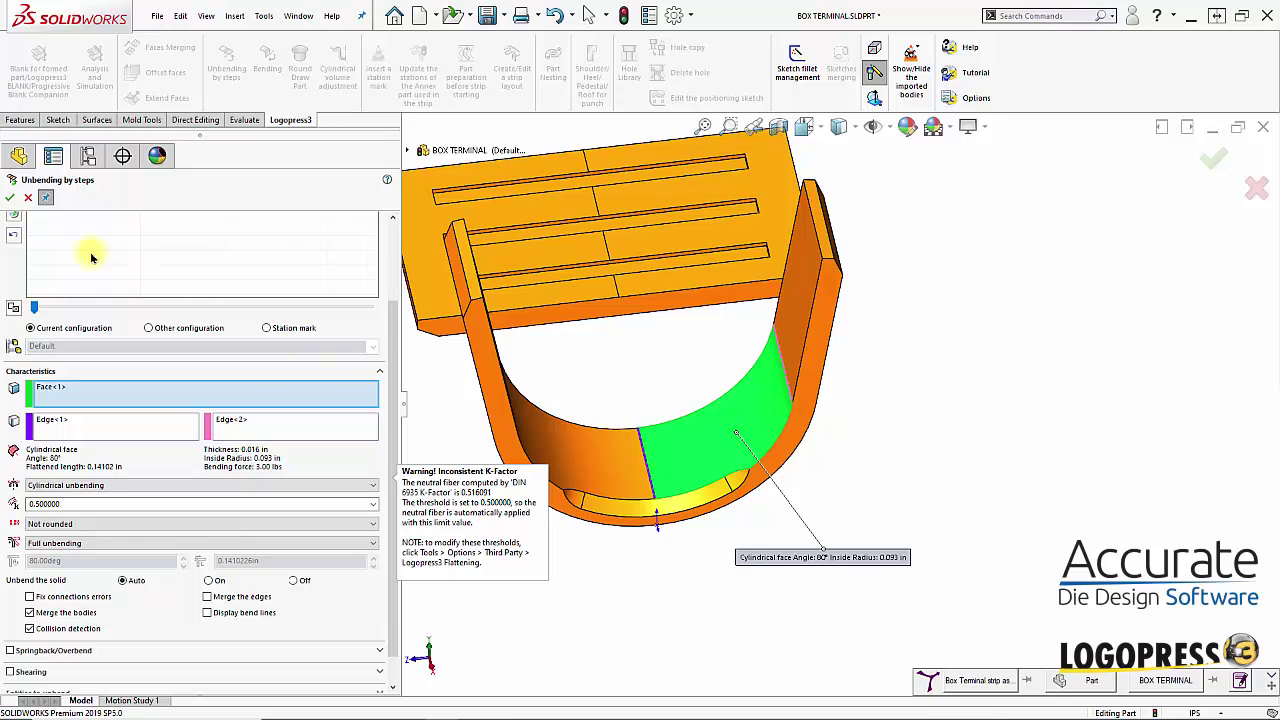
click(10, 198)
click(635, 472)
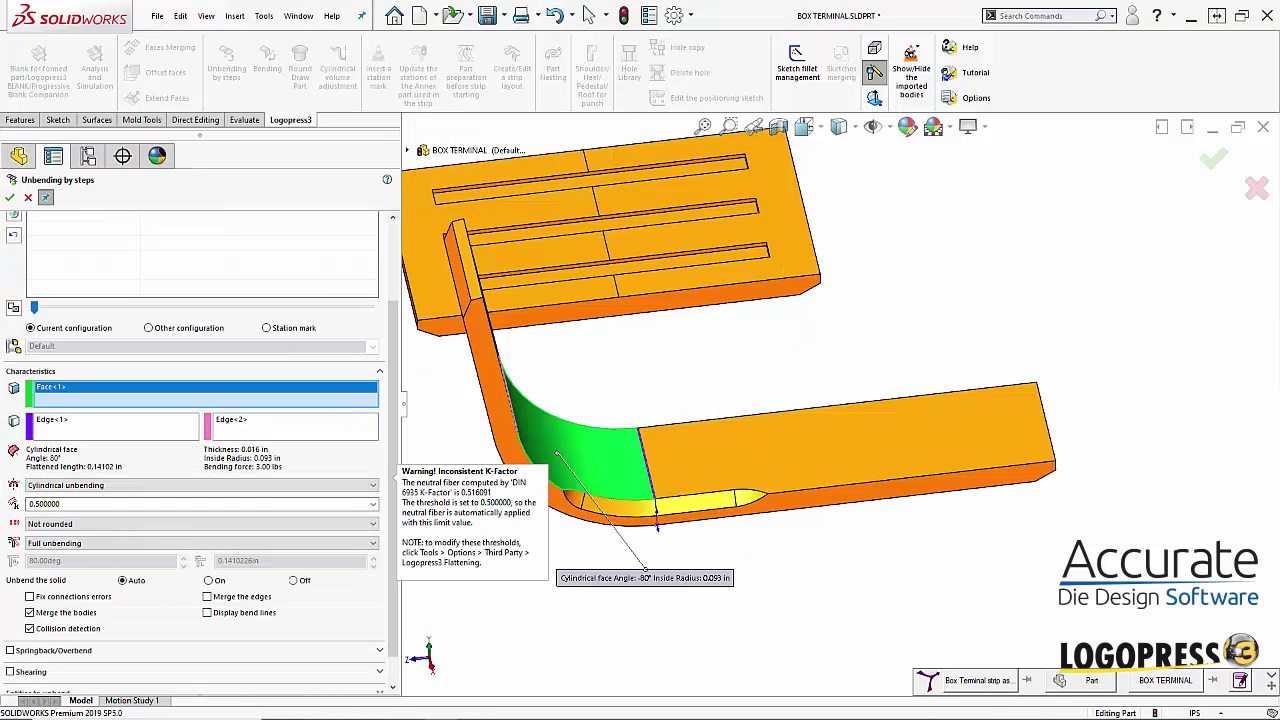
click(10, 198)
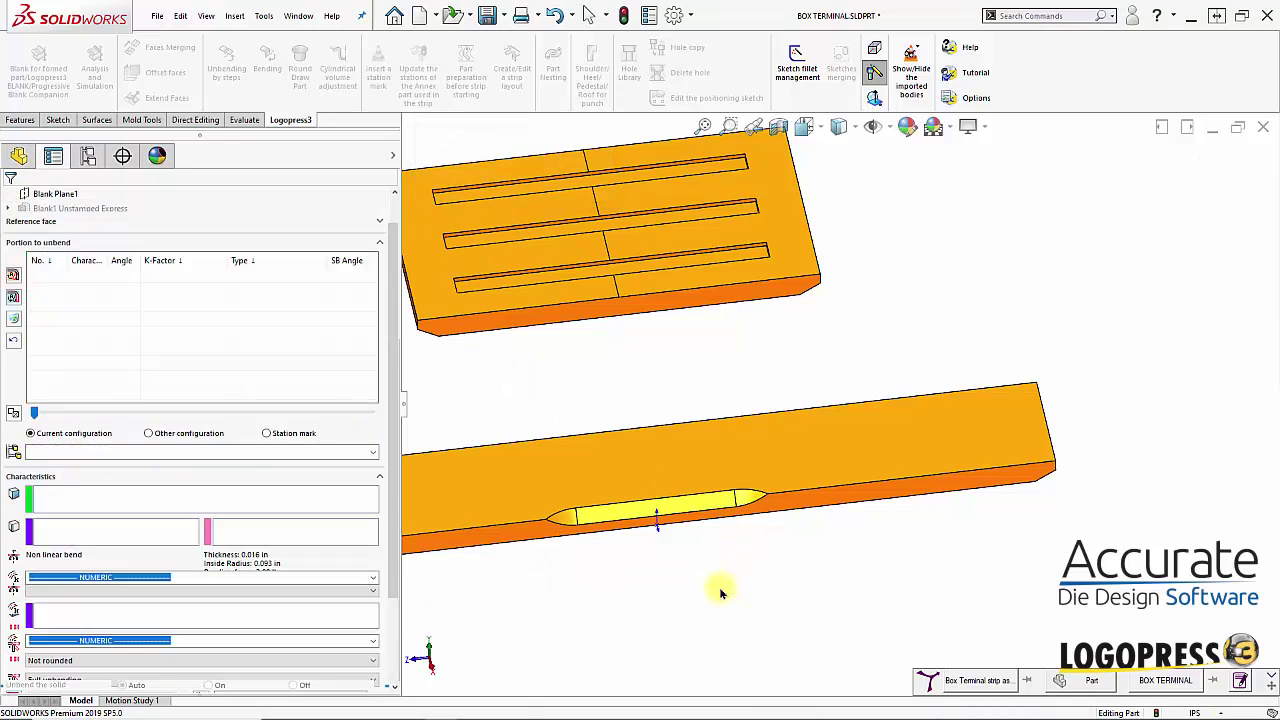
click(28, 197)
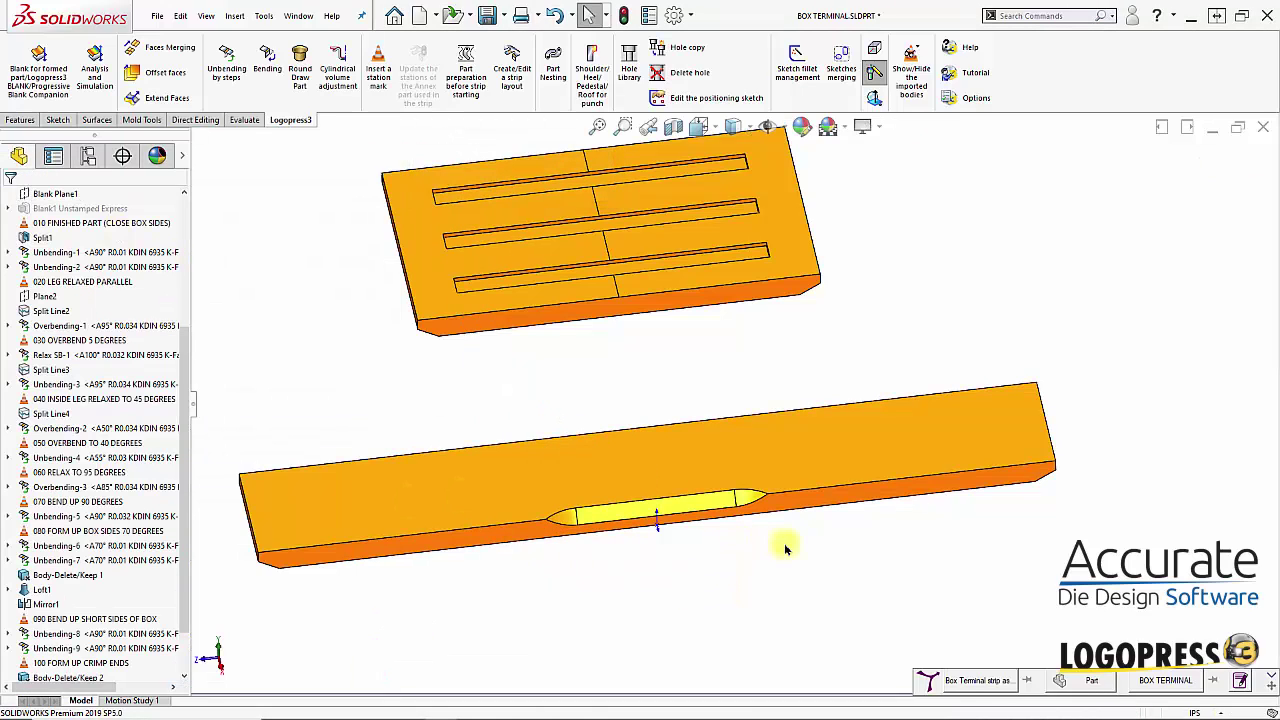
Using Move/Copy Body constraints, mate the flattened serrated body's underside coincident with the end crimp body's underside
scroll(806, 629, up, 2)
middle_drag(806, 629, 729, 423)
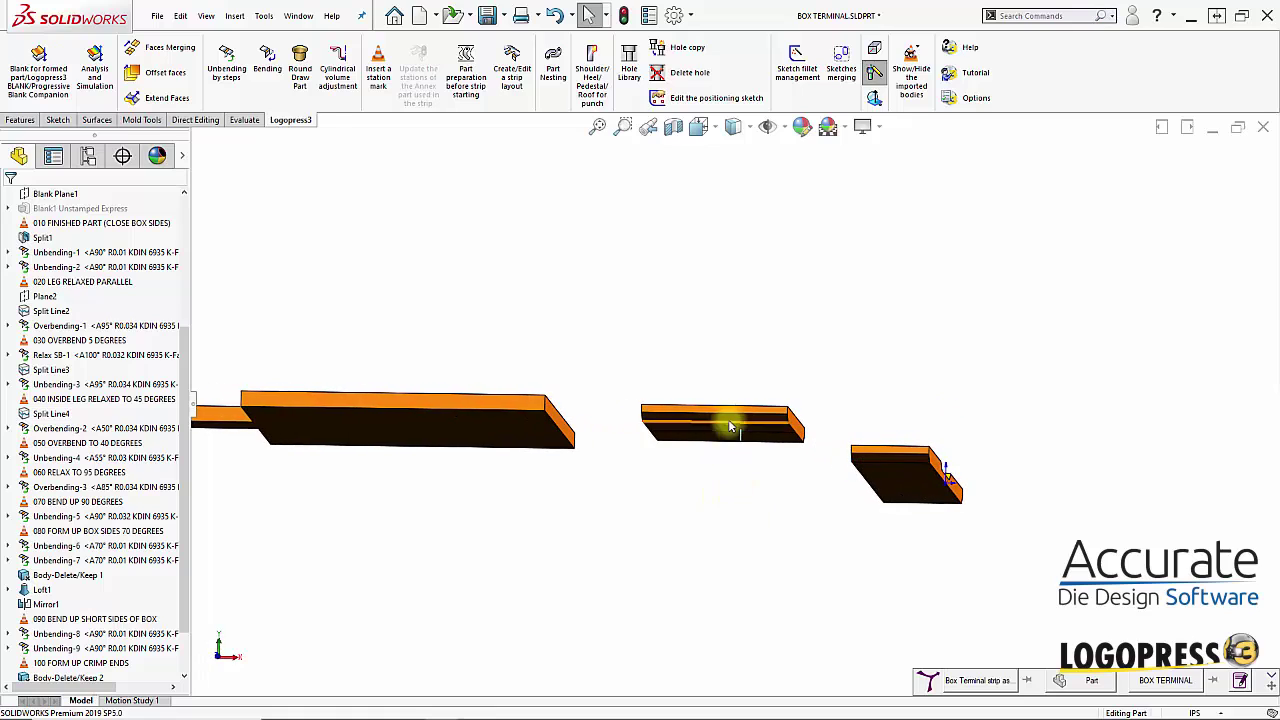
middle_drag(893, 485, 870, 421)
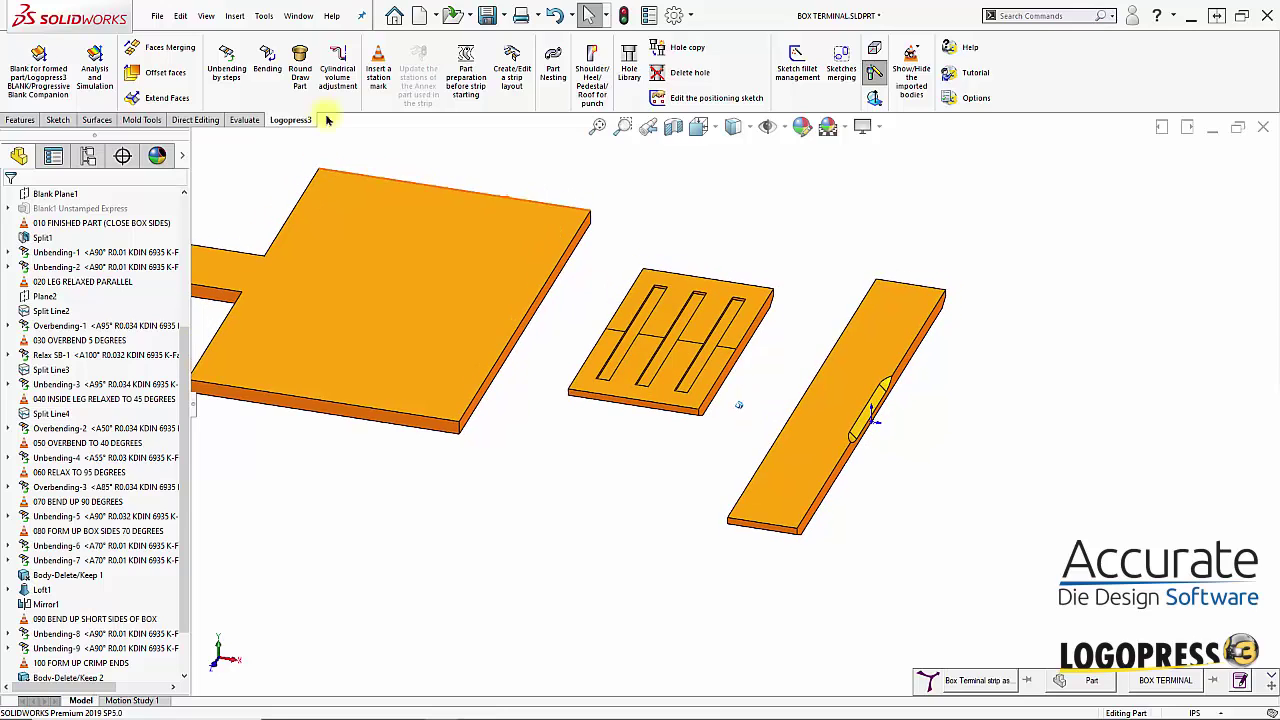
click(195, 120)
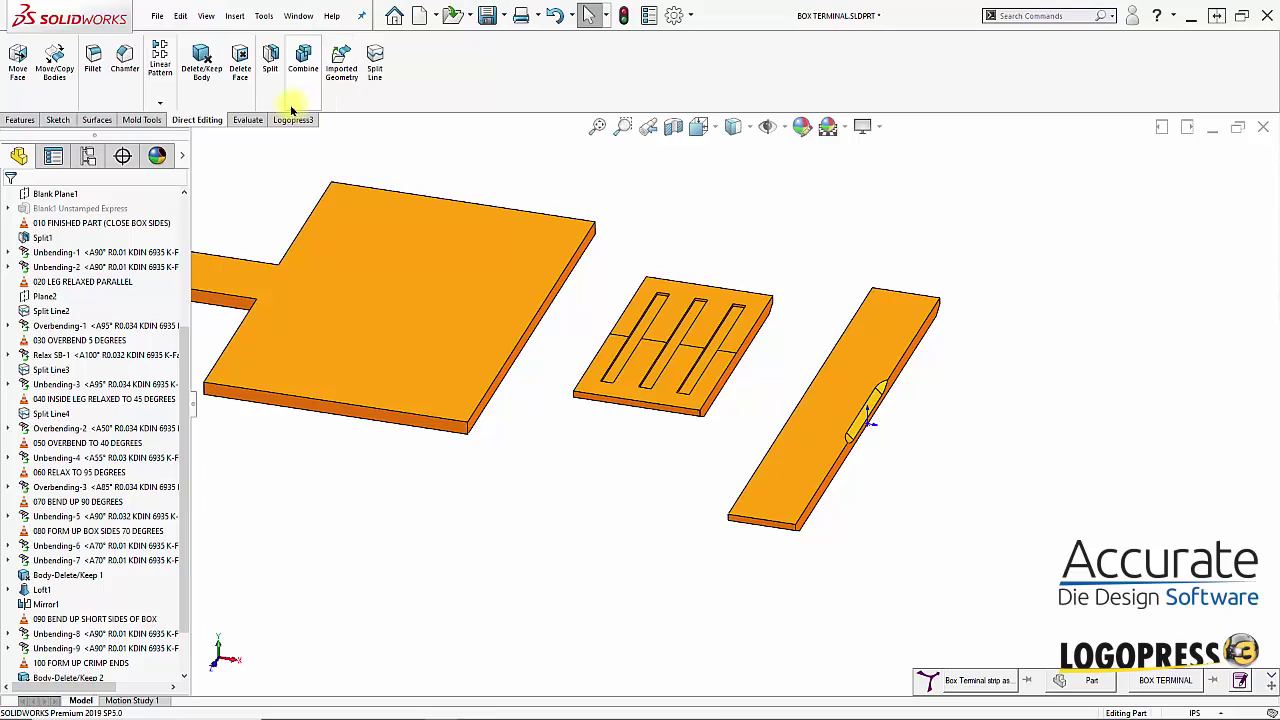
click(51, 70)
middle_drag(608, 274, 750, 390)
click(669, 394)
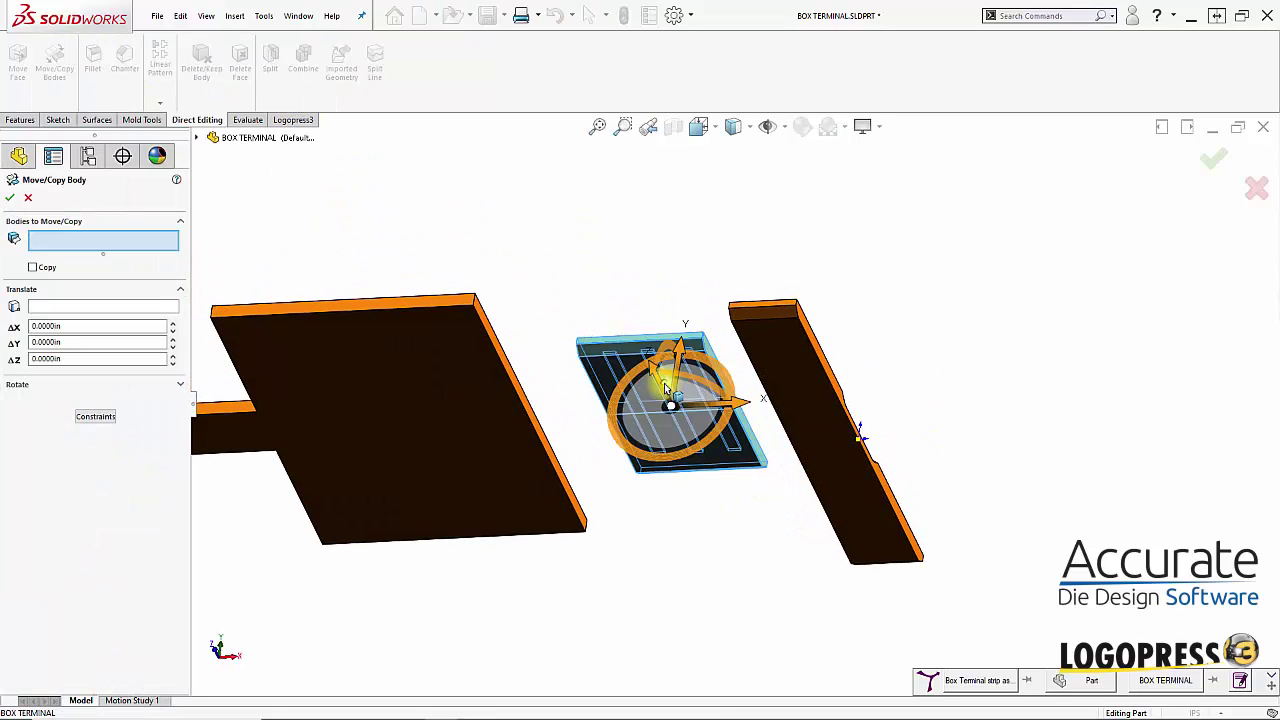
middle_drag(797, 478, 300, 430)
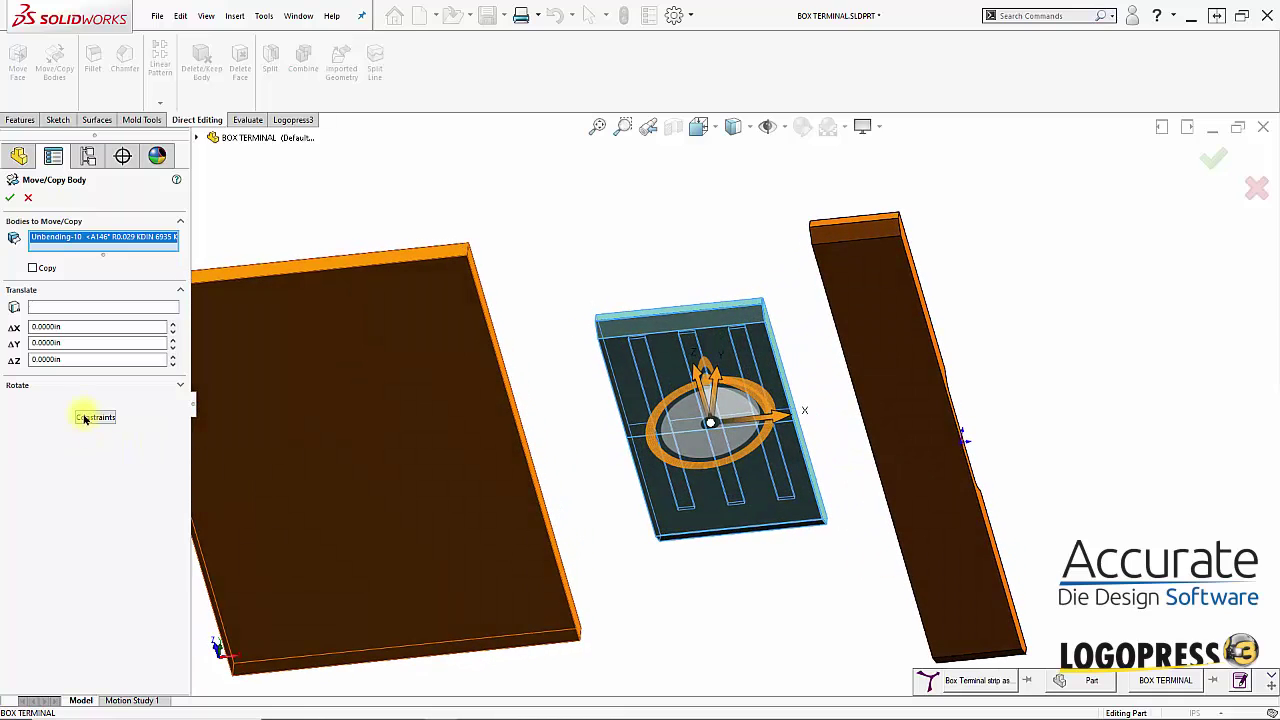
click(94, 417)
click(694, 364)
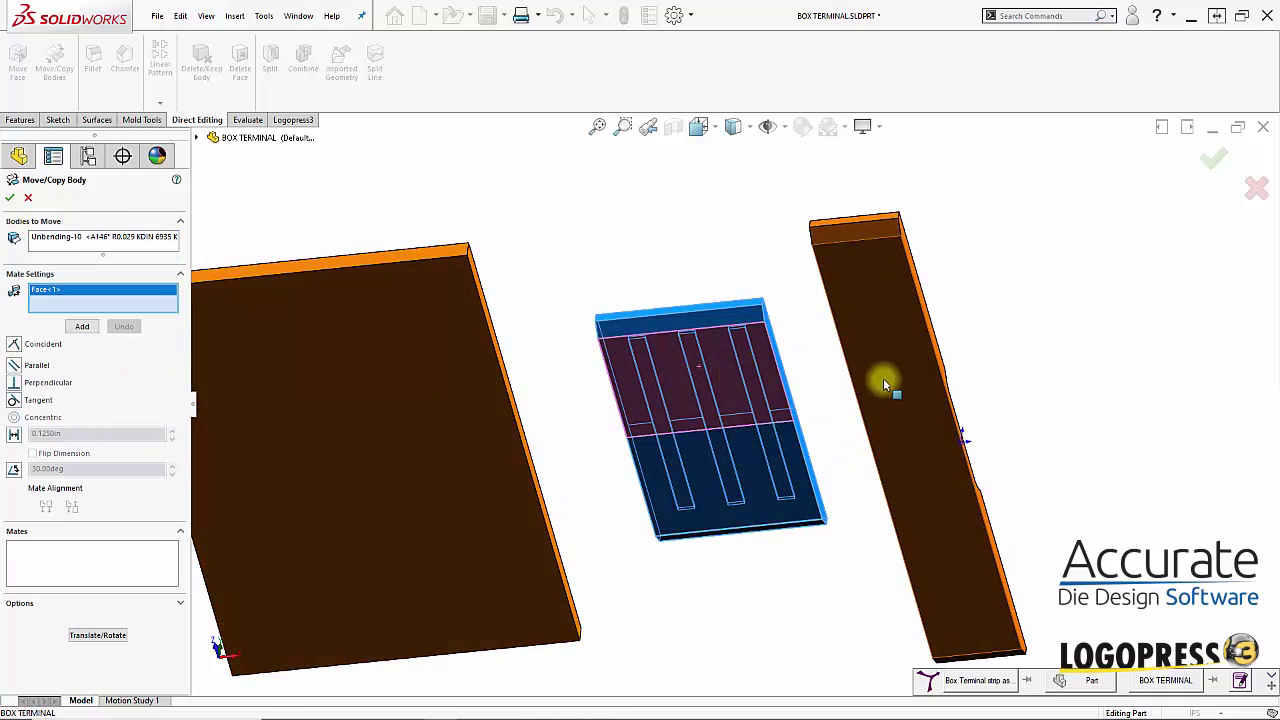
click(879, 367)
right_click(879, 368)
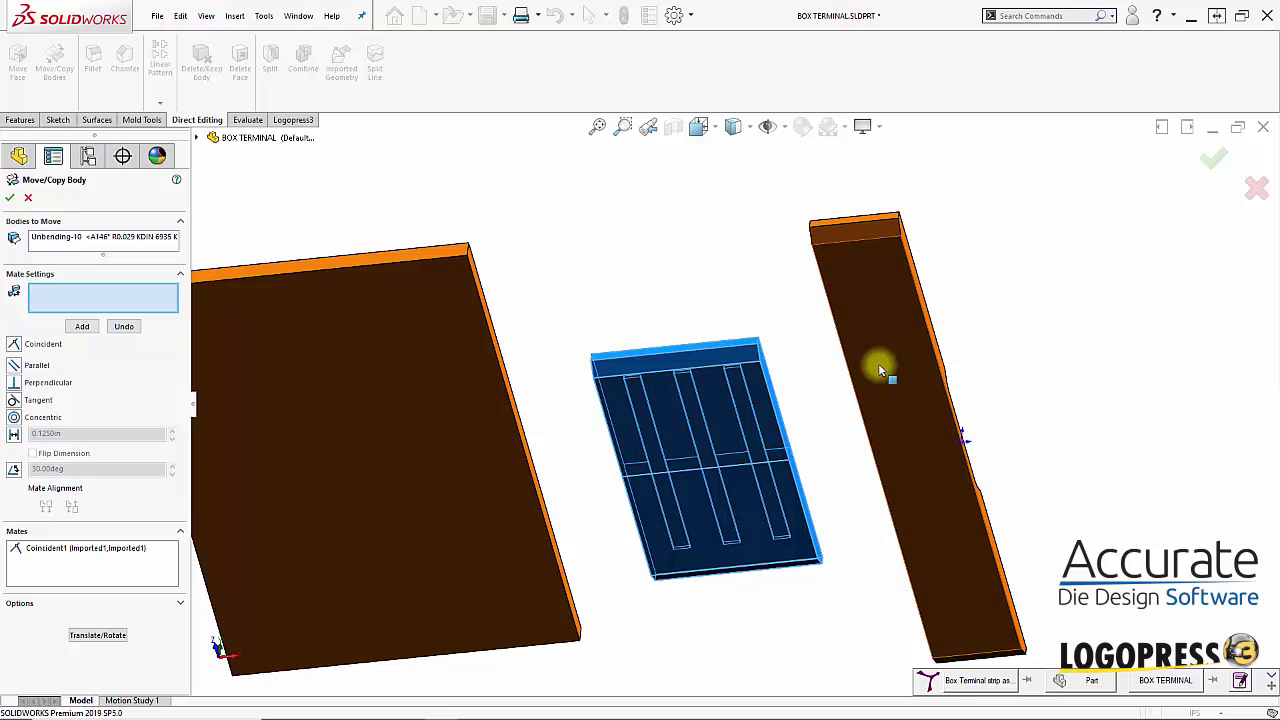
Accept the serrated body's move, and mate the box body's underside coincident with the end crimp body's underside using Move/Copy Body
click(9, 199)
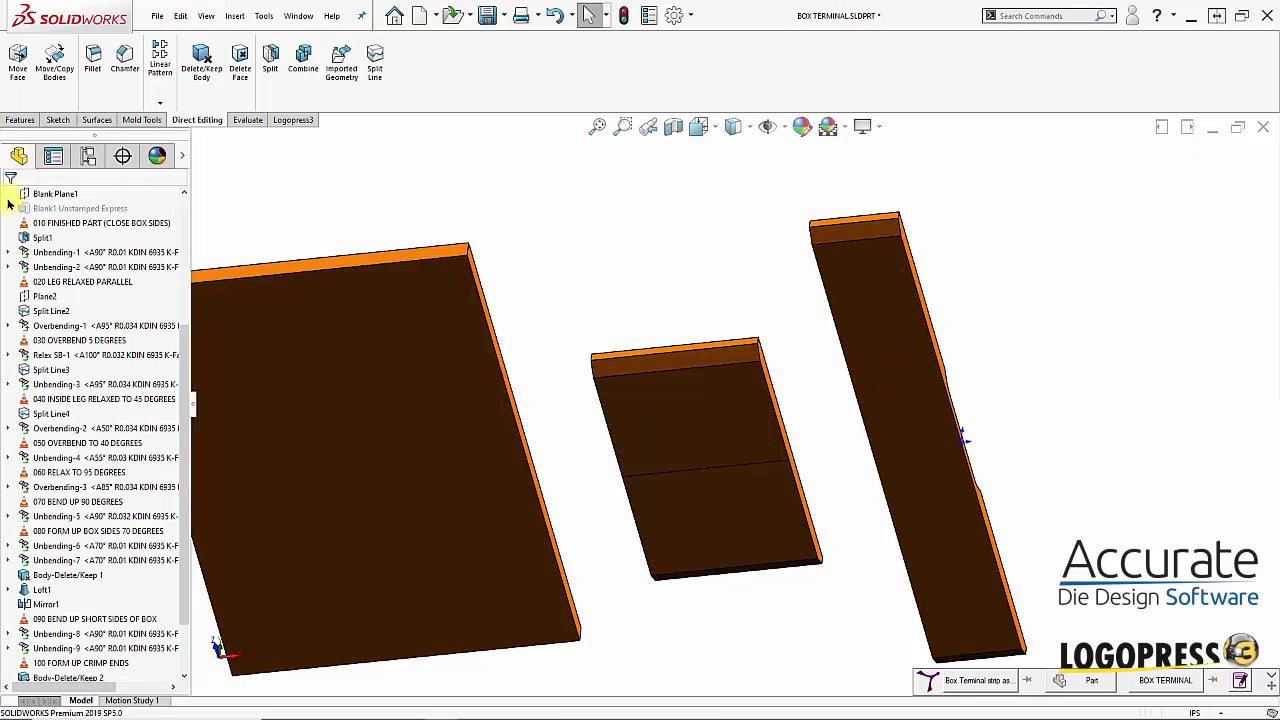
middle_drag(743, 320, 700, 290)
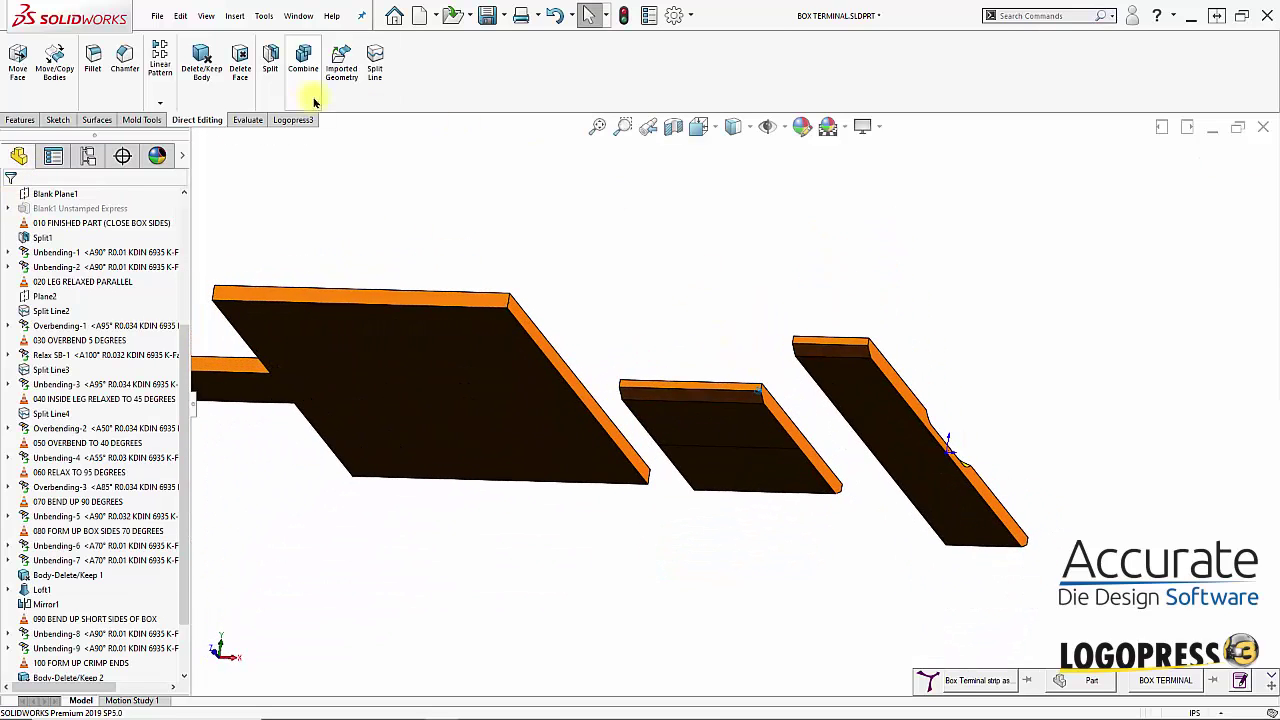
click(62, 64)
key(ctrl+6)
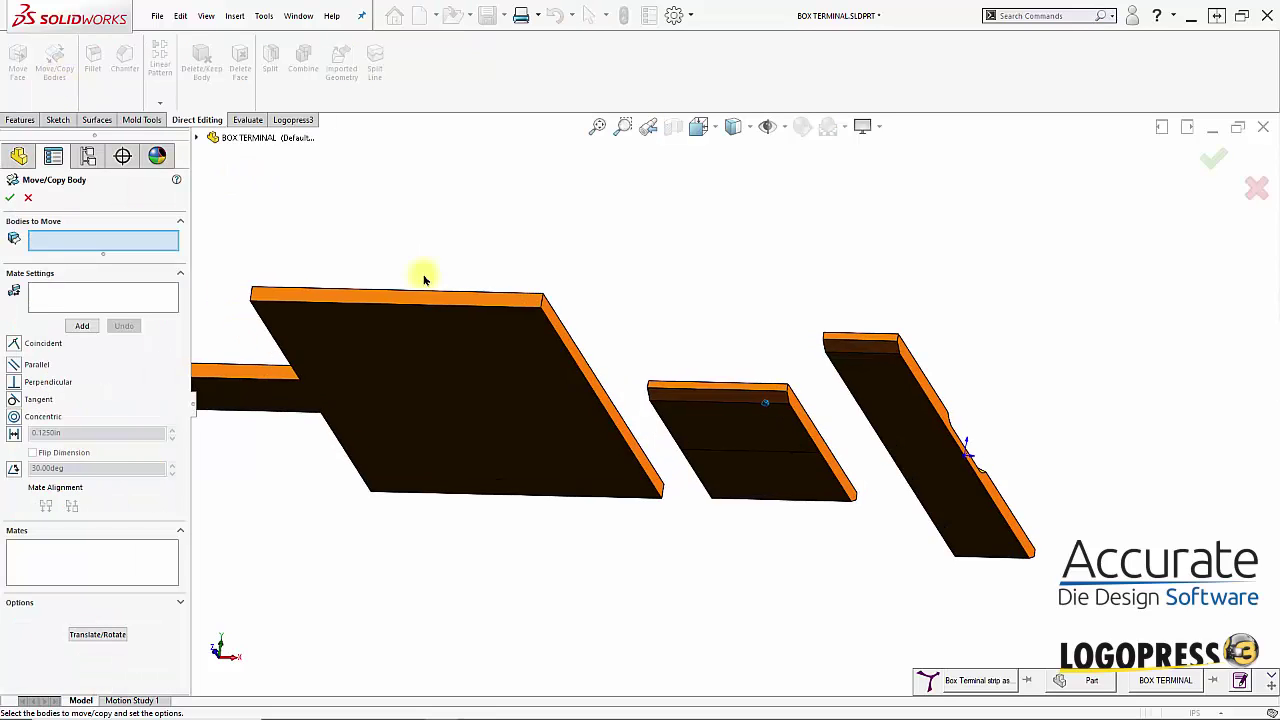
click(543, 412)
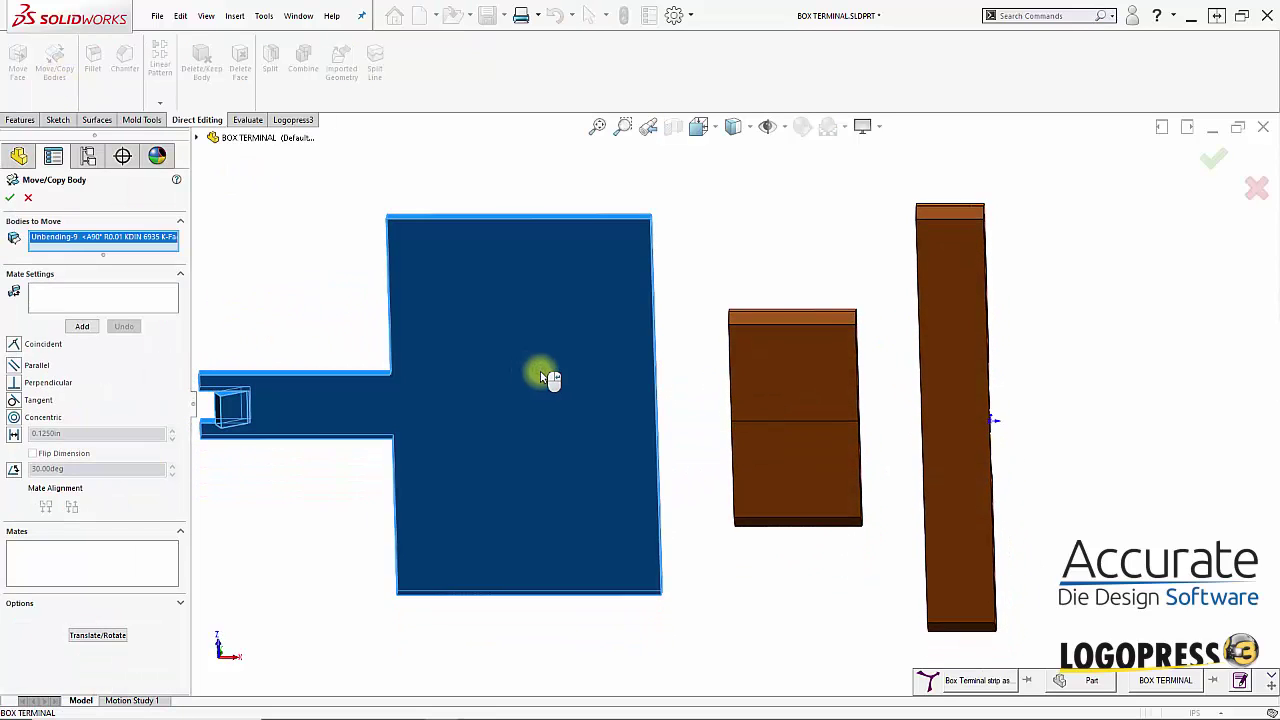
click(77, 299)
click(546, 361)
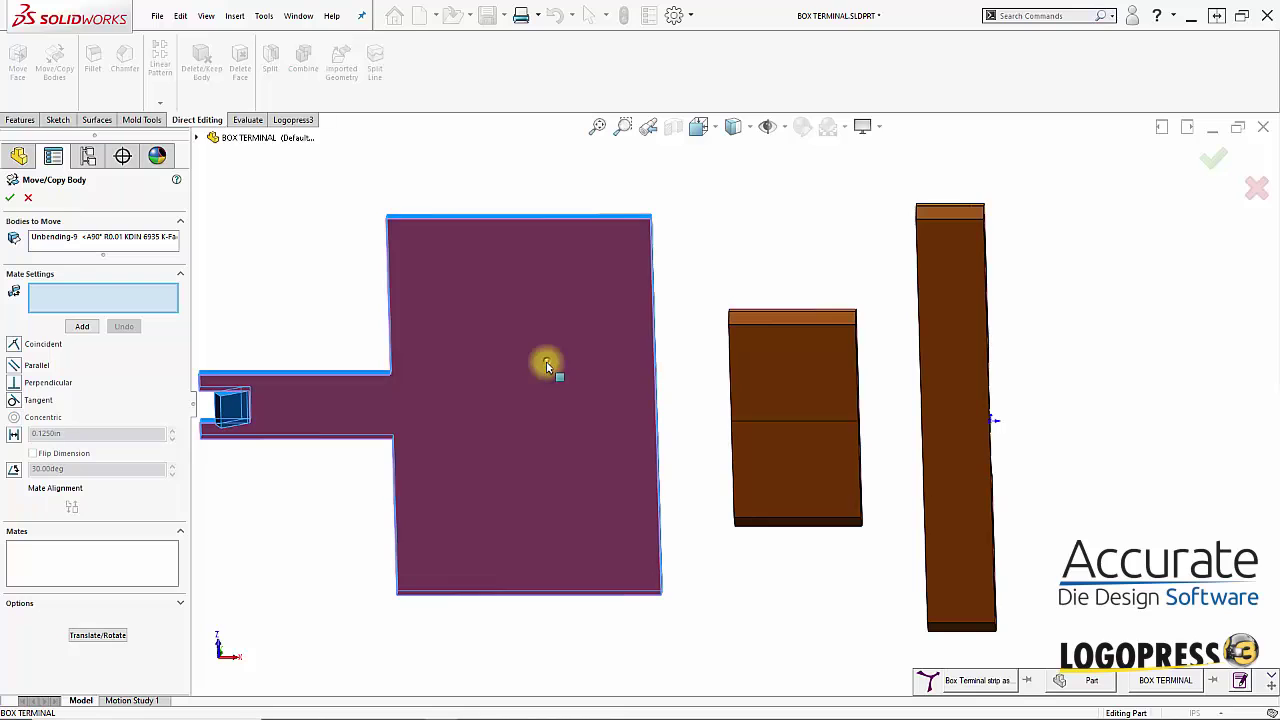
click(967, 315)
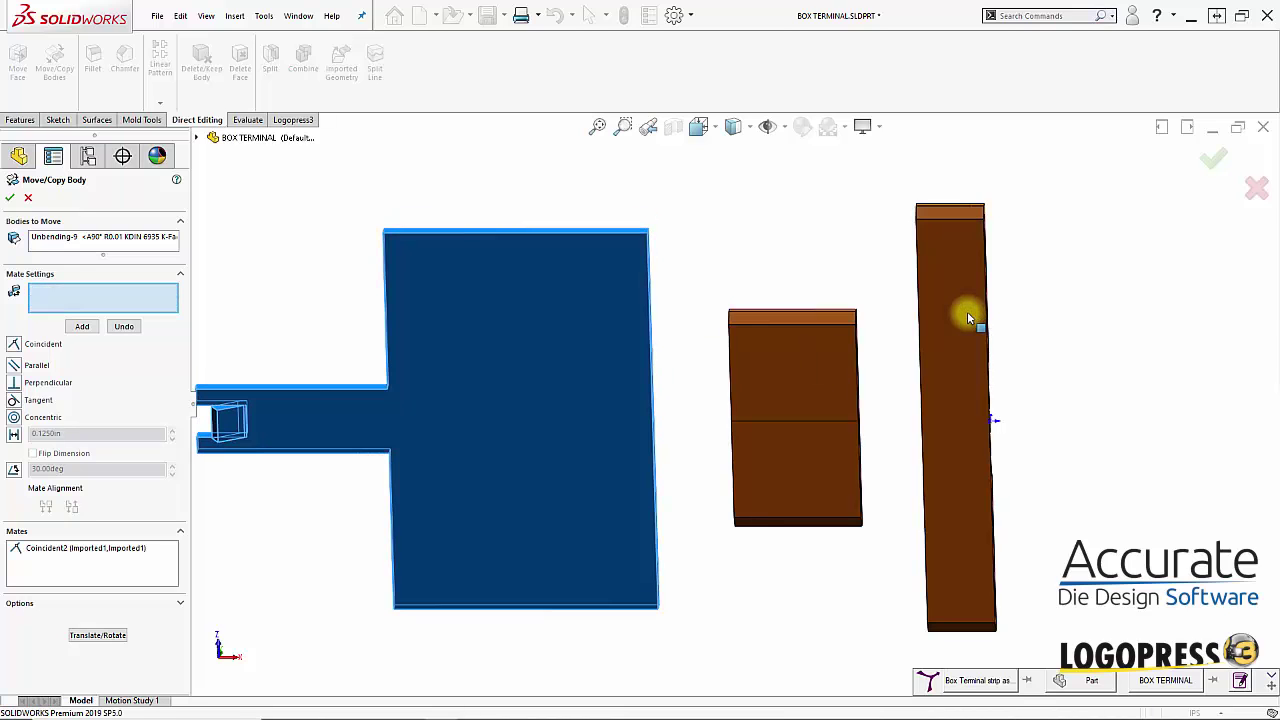
click(7, 191)
Show Blank Sketch1 from the suppressed Blank1 Unstamped Express feature over the flattened bodies
middle_drag(811, 566, 871, 430)
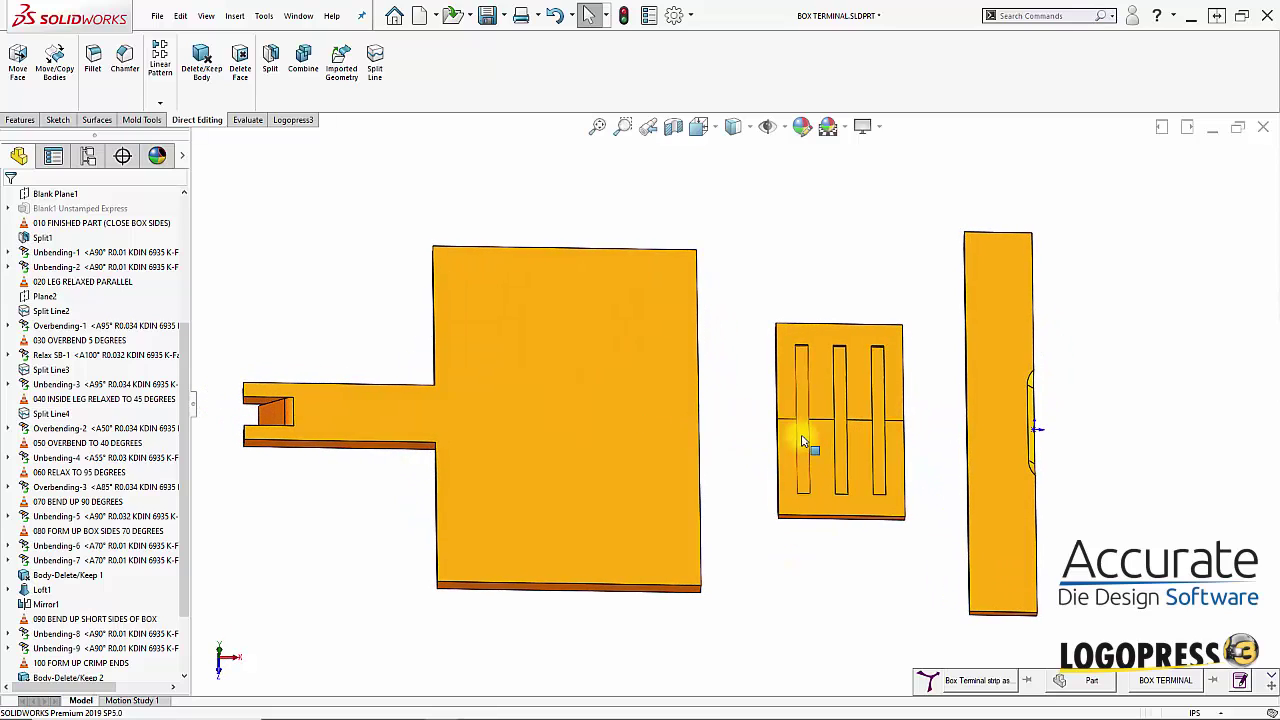
click(623, 434)
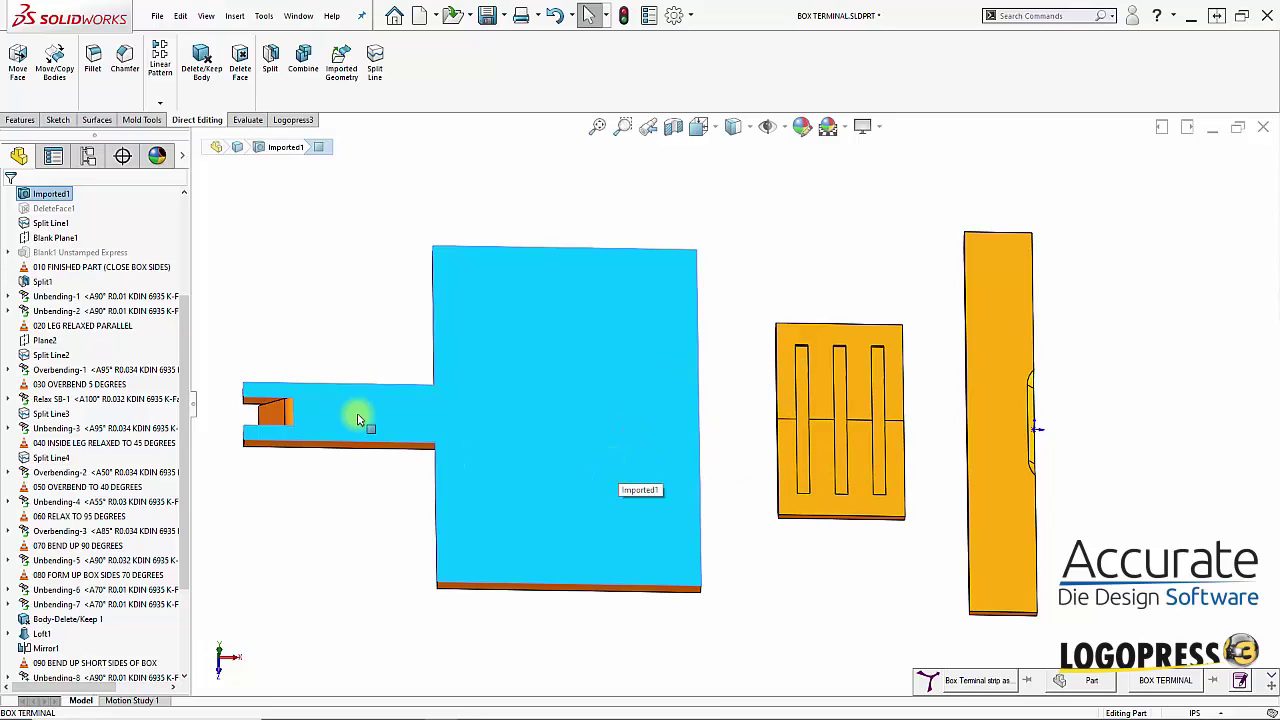
drag(70, 252, 52, 262)
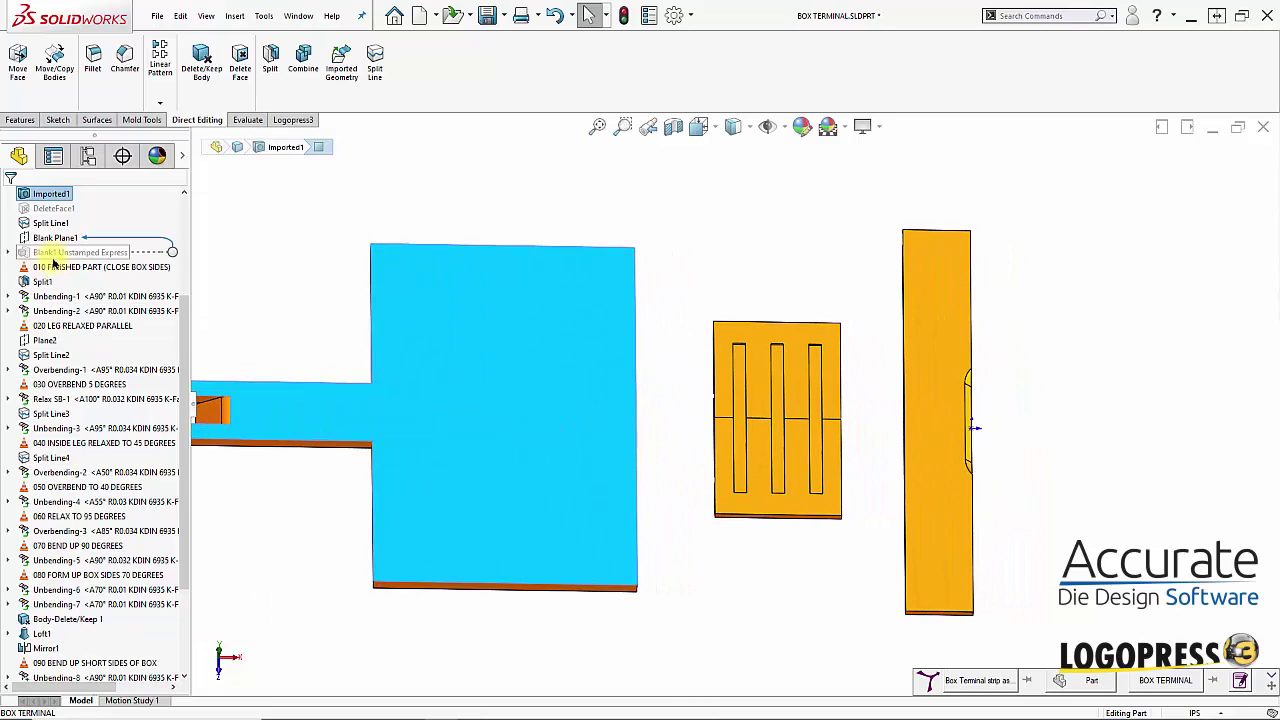
click(10, 252)
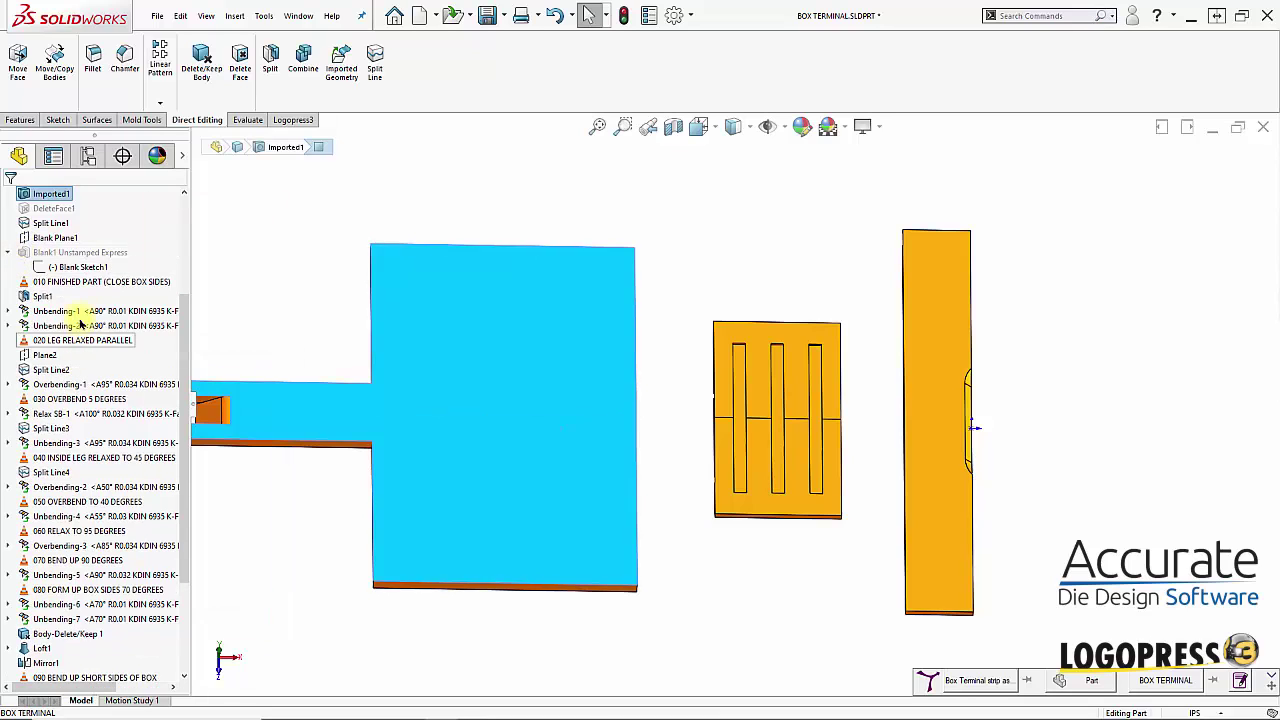
click(62, 268)
click(75, 249)
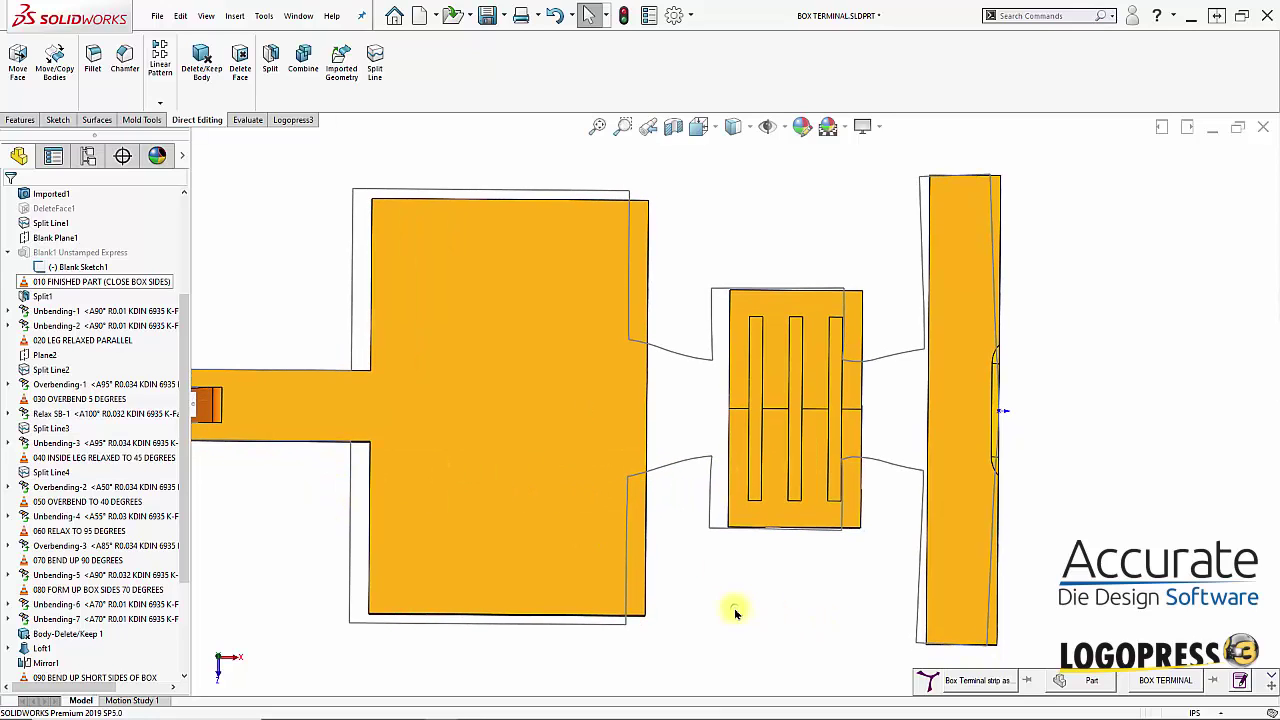
Measure from a blank sketch point to the serrated body's side face nearest the end crimp
scroll(728, 572, down, 5)
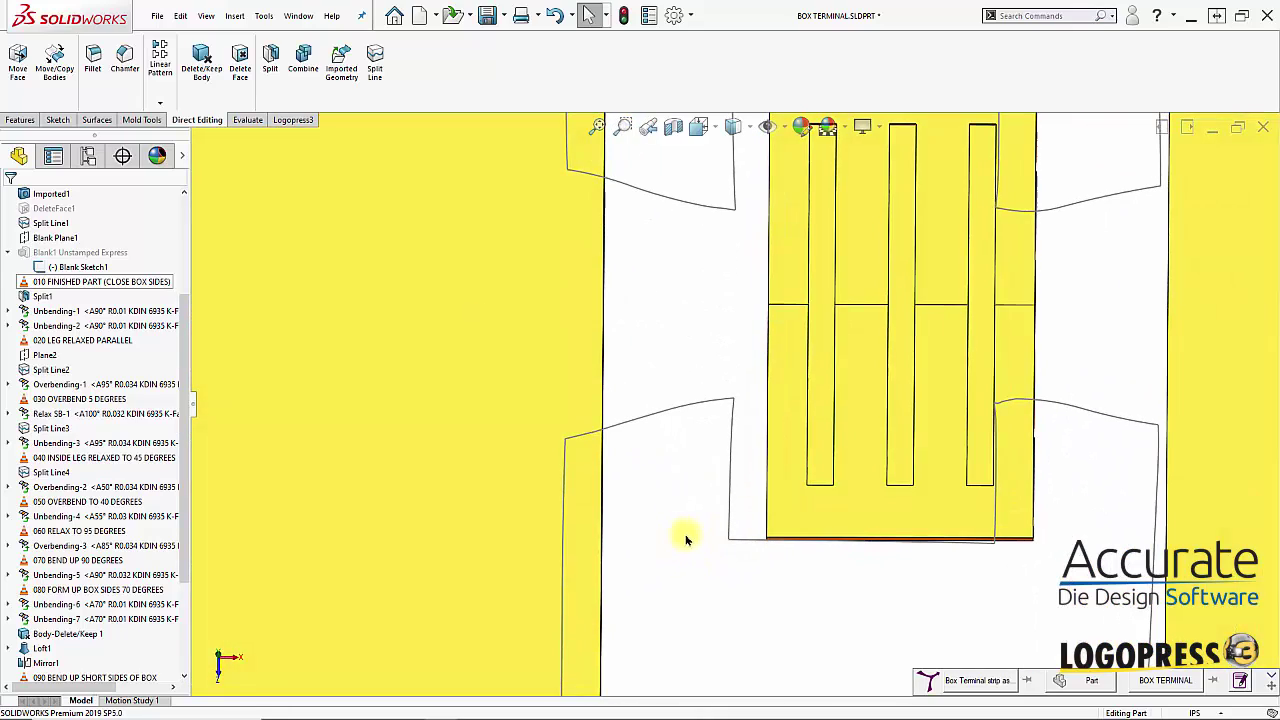
middle_drag(849, 574, 969, 562)
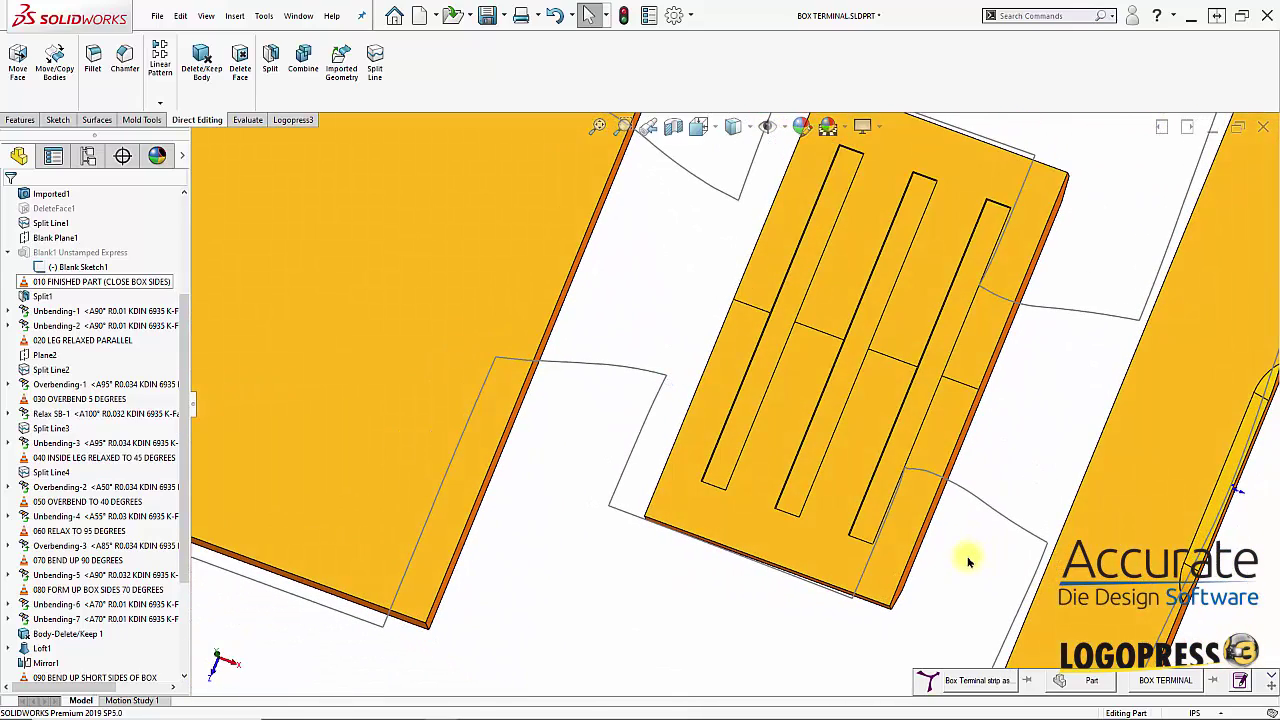
key(s)
key(m)
middle_drag(945, 560, 841, 564)
scroll(842, 566, down, 4)
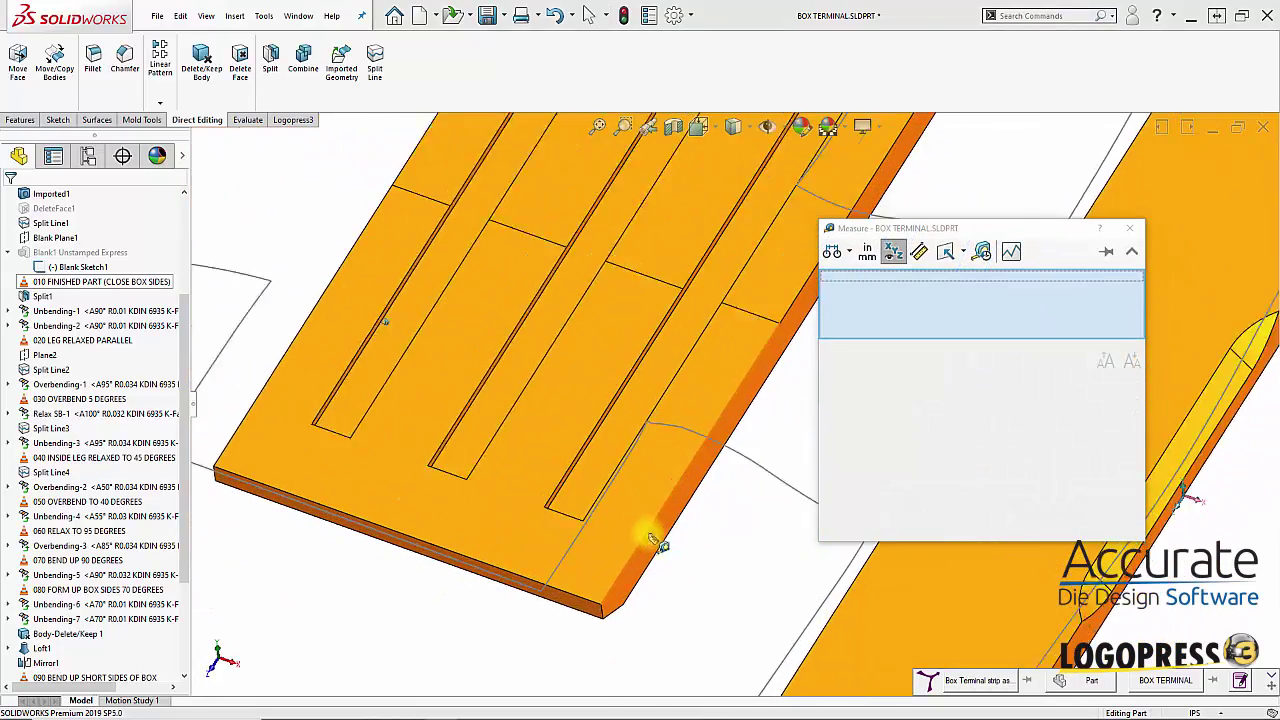
click(637, 360)
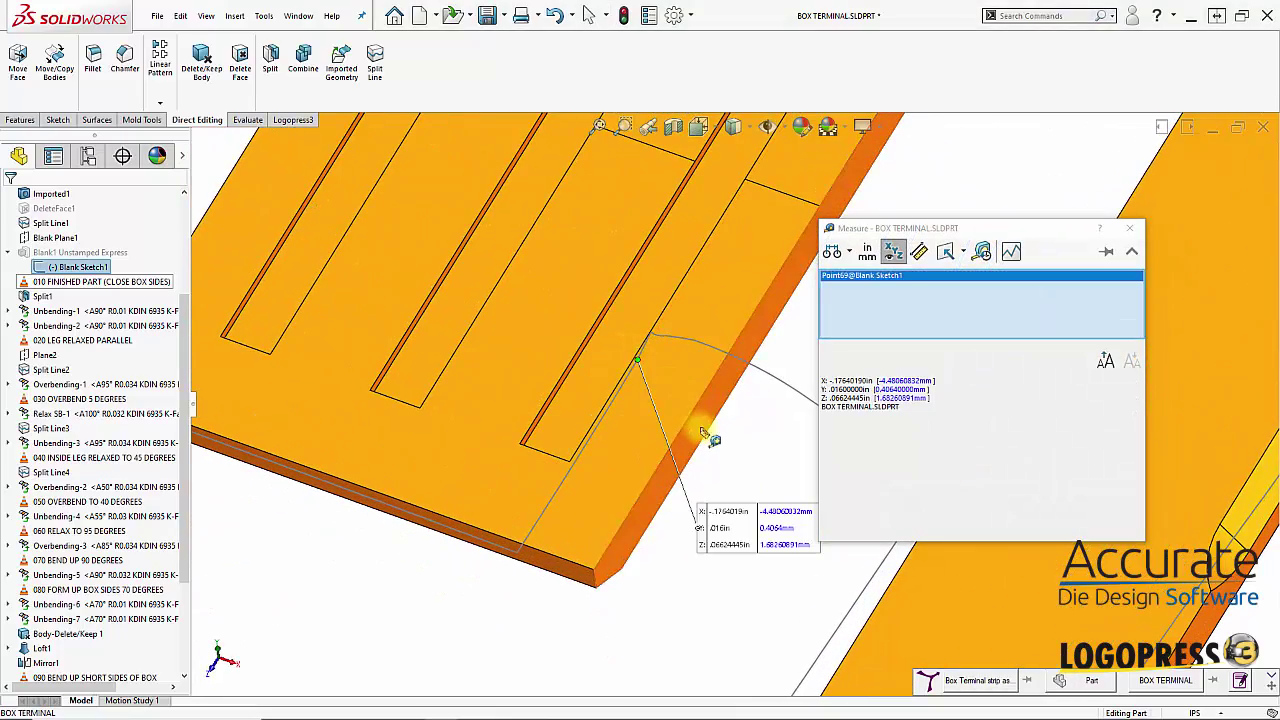
click(702, 433)
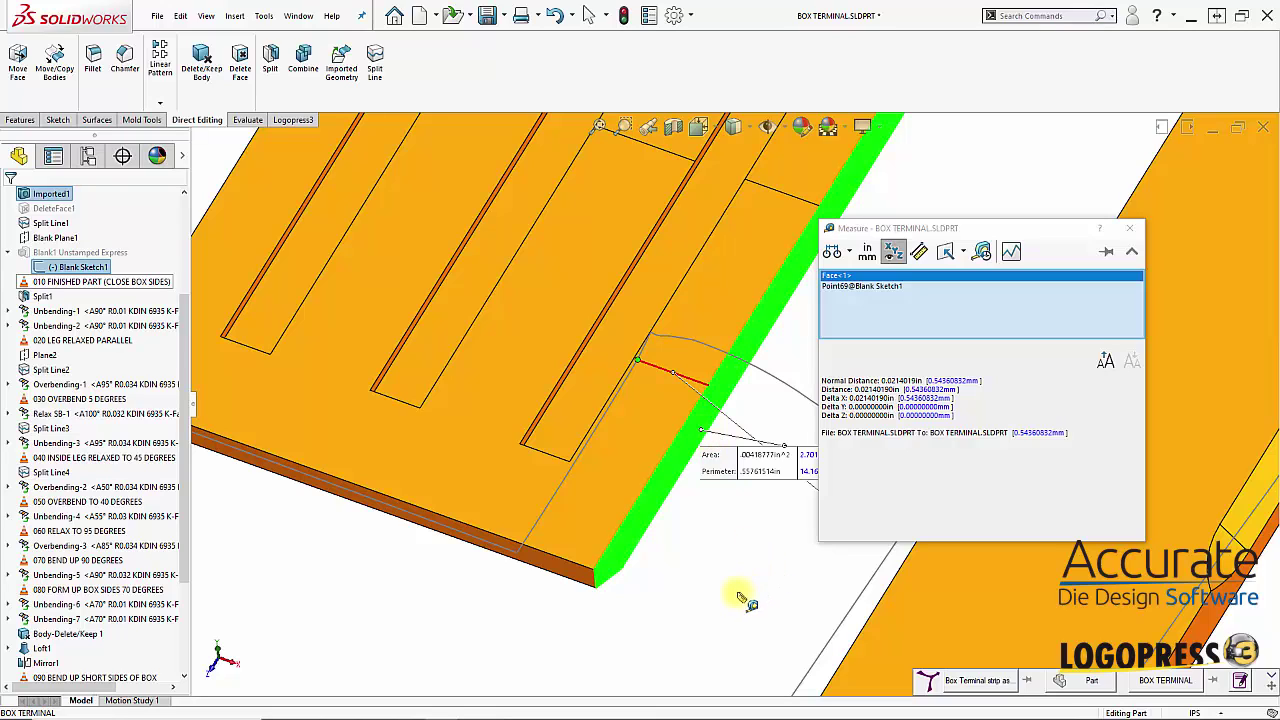
click(737, 575)
Measure from the blank sketch's corner at the box transition to the box body's side face nearest the serrated body
scroll(583, 500, down, 5)
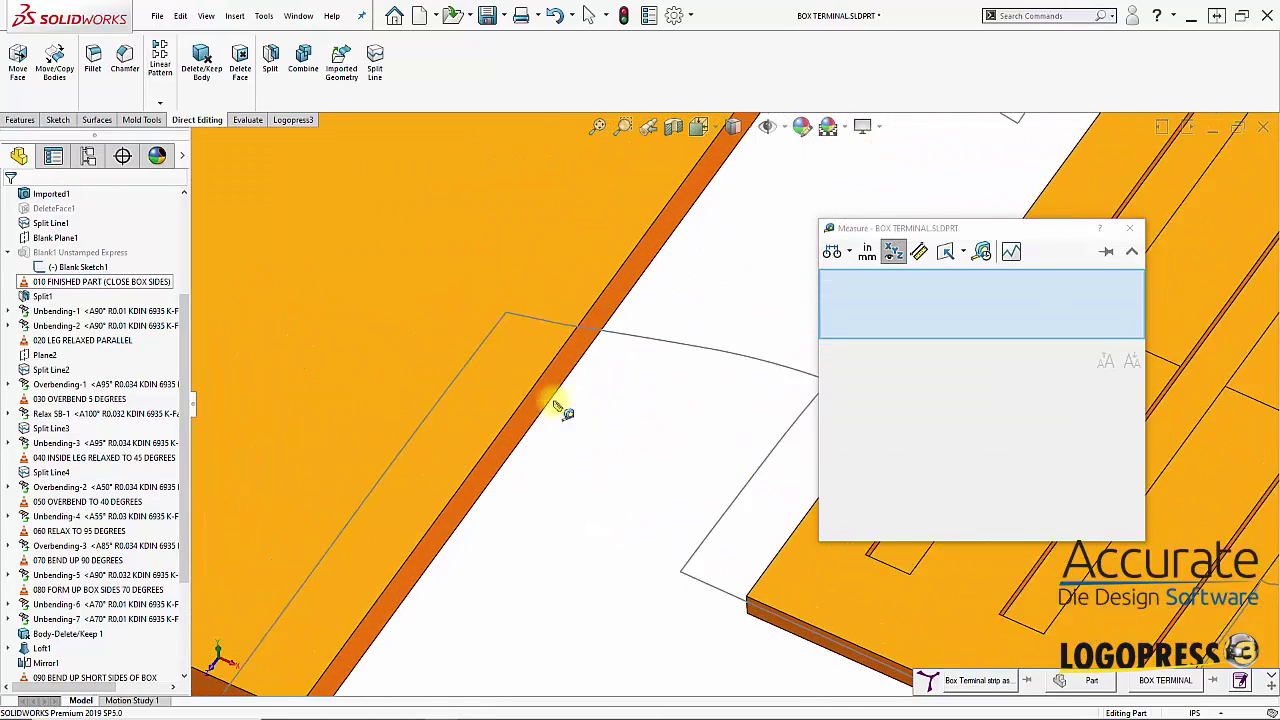
scroll(537, 384, down, 1)
click(505, 328)
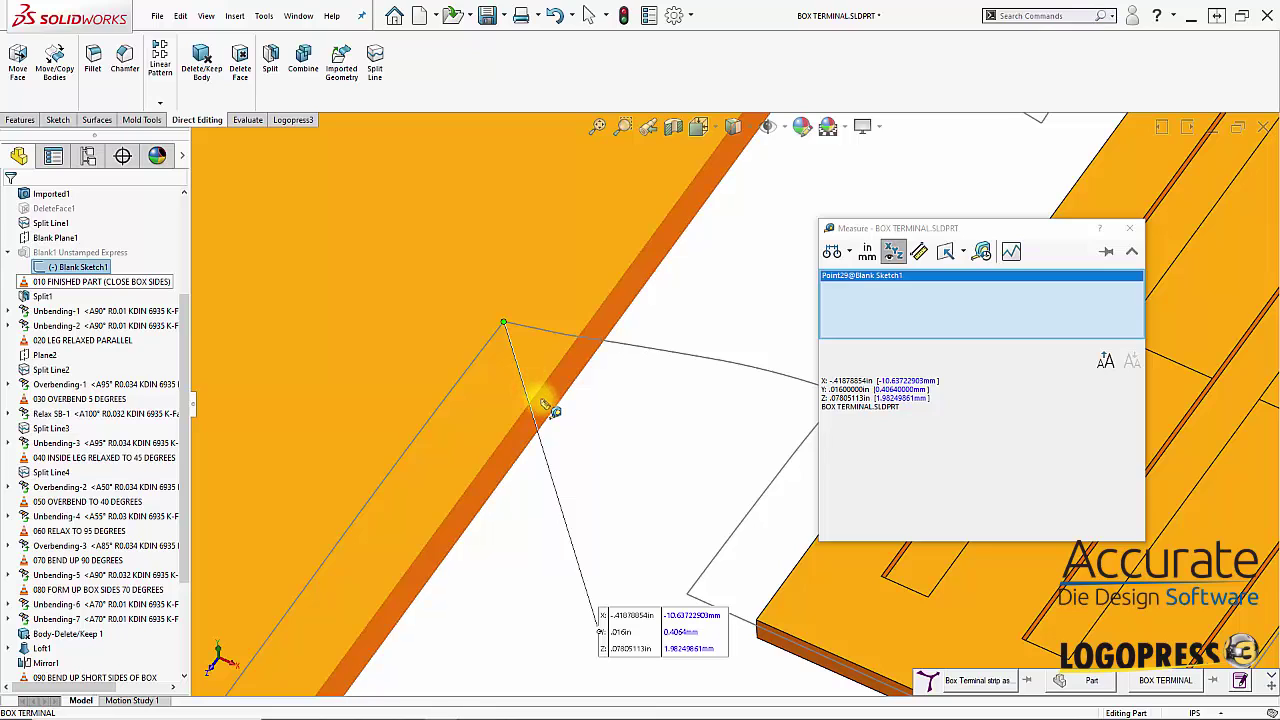
click(543, 405)
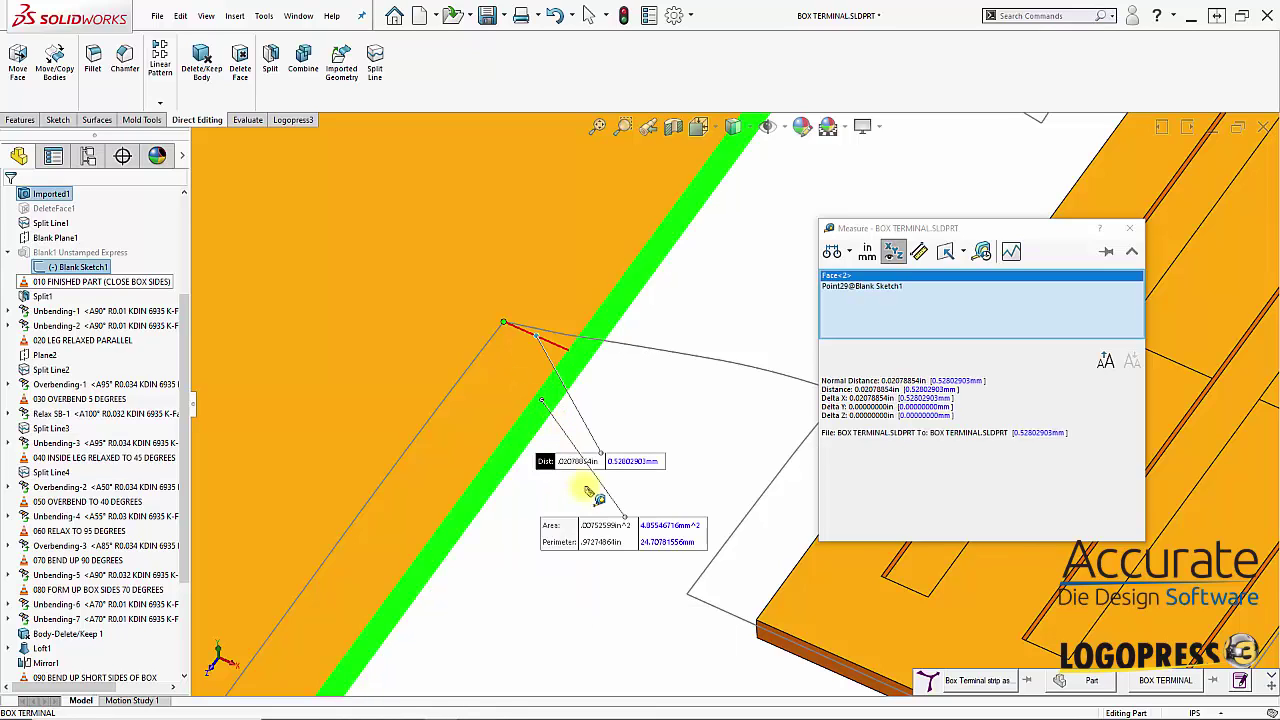
click(537, 577)
Measure from the blank sketch's outer box corner to the same box side face, and close Measure
scroll(533, 578, up, 2)
scroll(366, 582, down, 2)
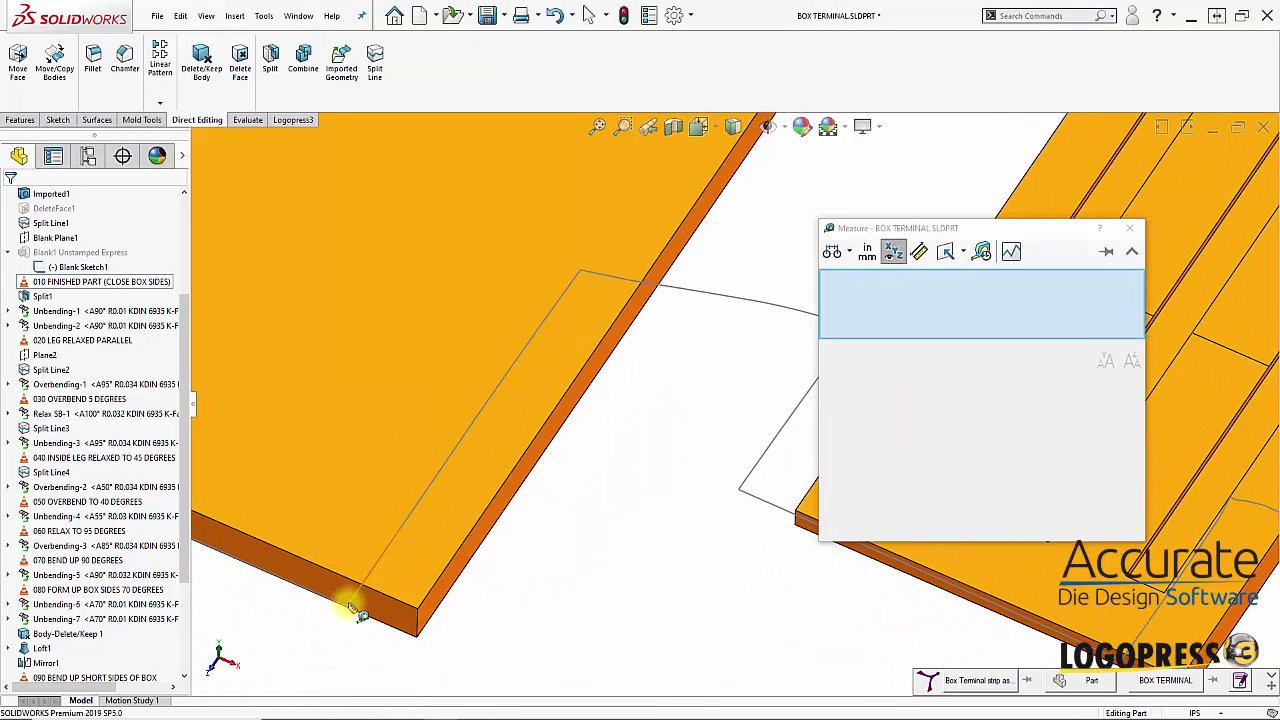
click(350, 610)
click(473, 552)
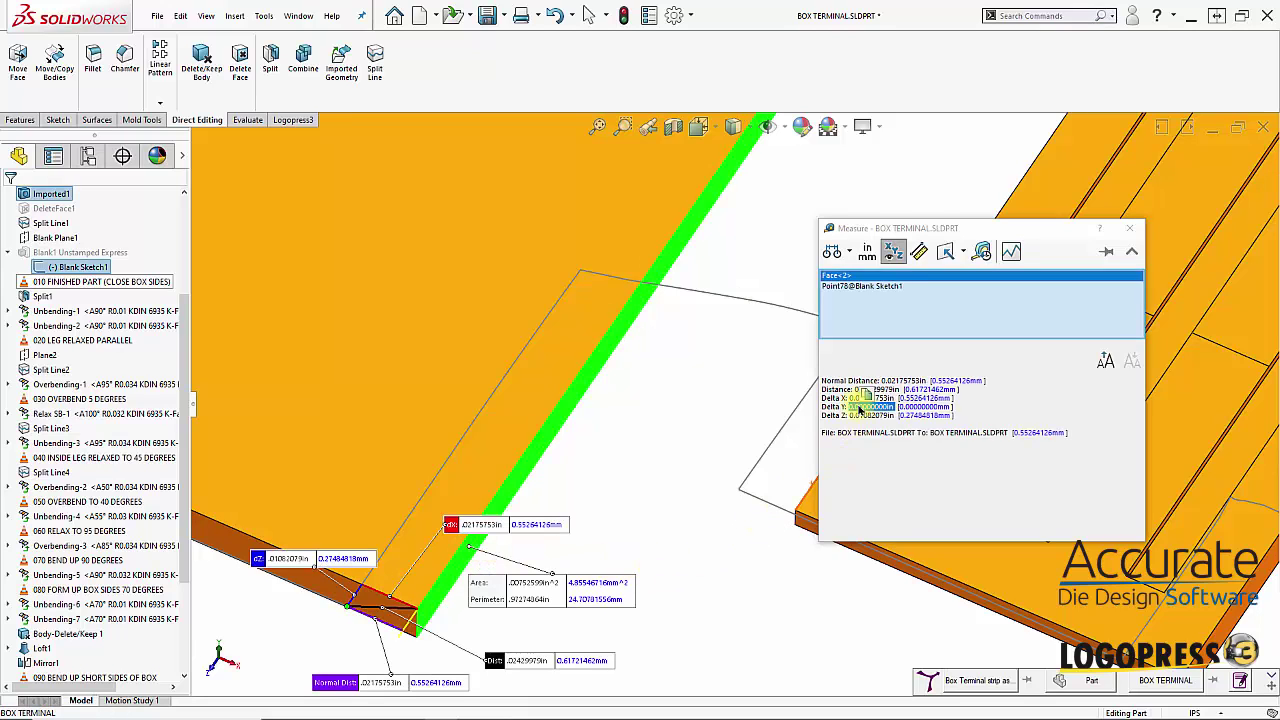
click(1130, 229)
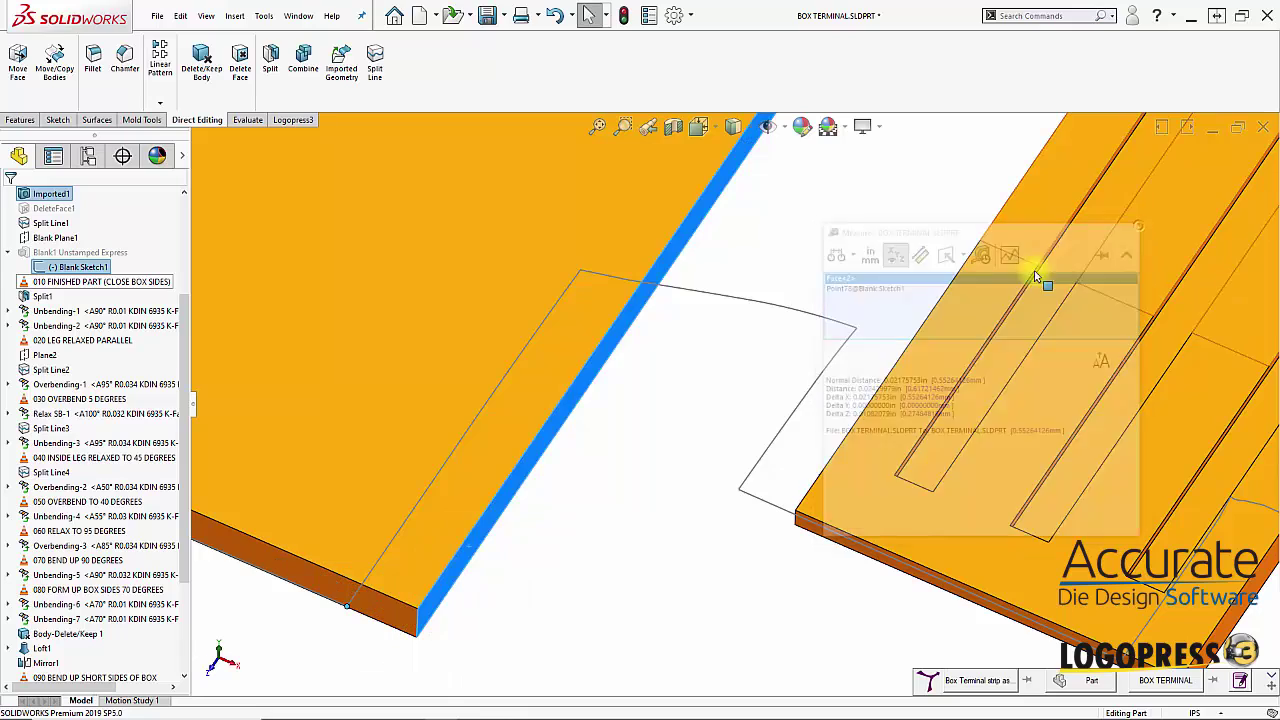
click(654, 471)
scroll(648, 491, up, 4)
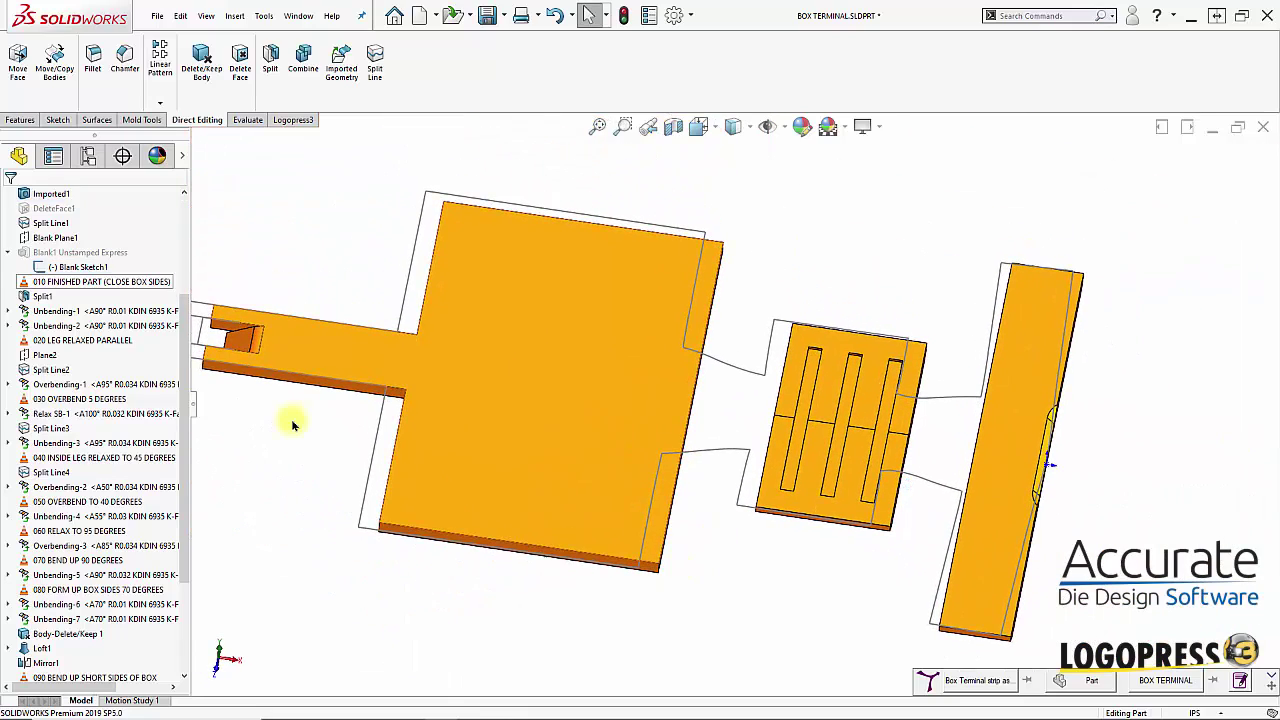
Translate the box and serrated bodies together by -0.021 in along X with Move/Copy Body
click(55, 80)
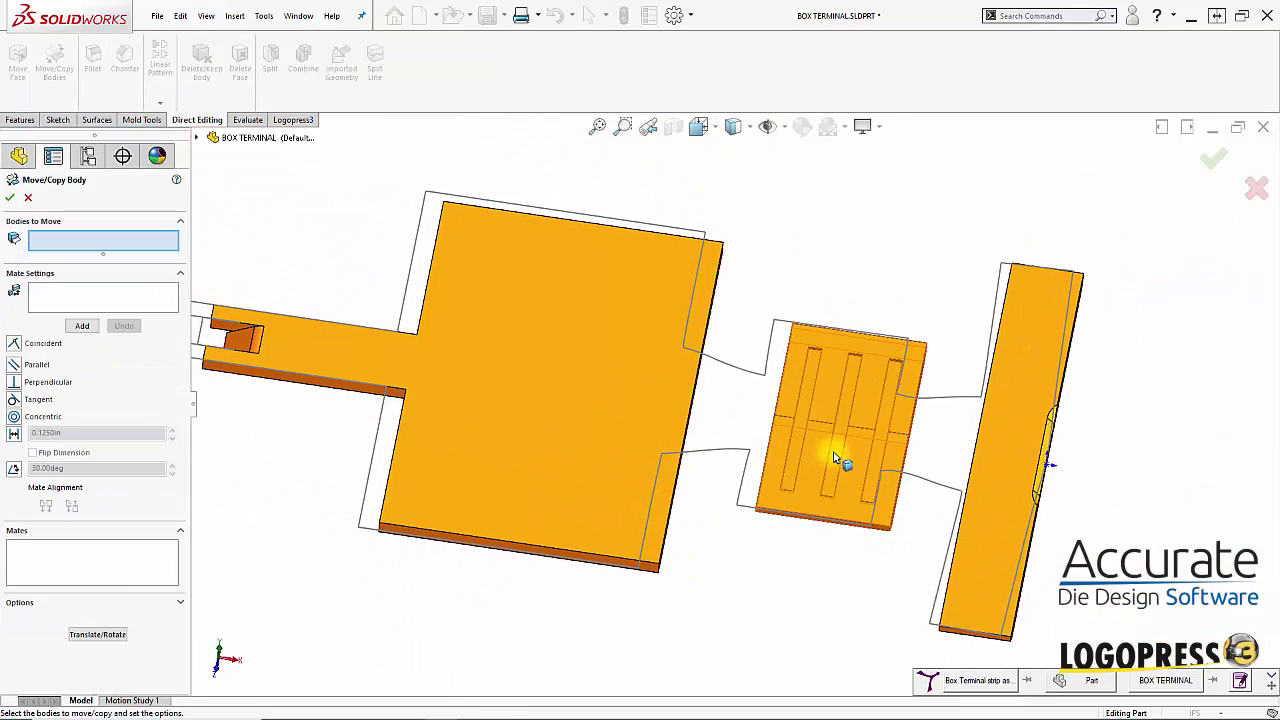
click(817, 434)
click(569, 404)
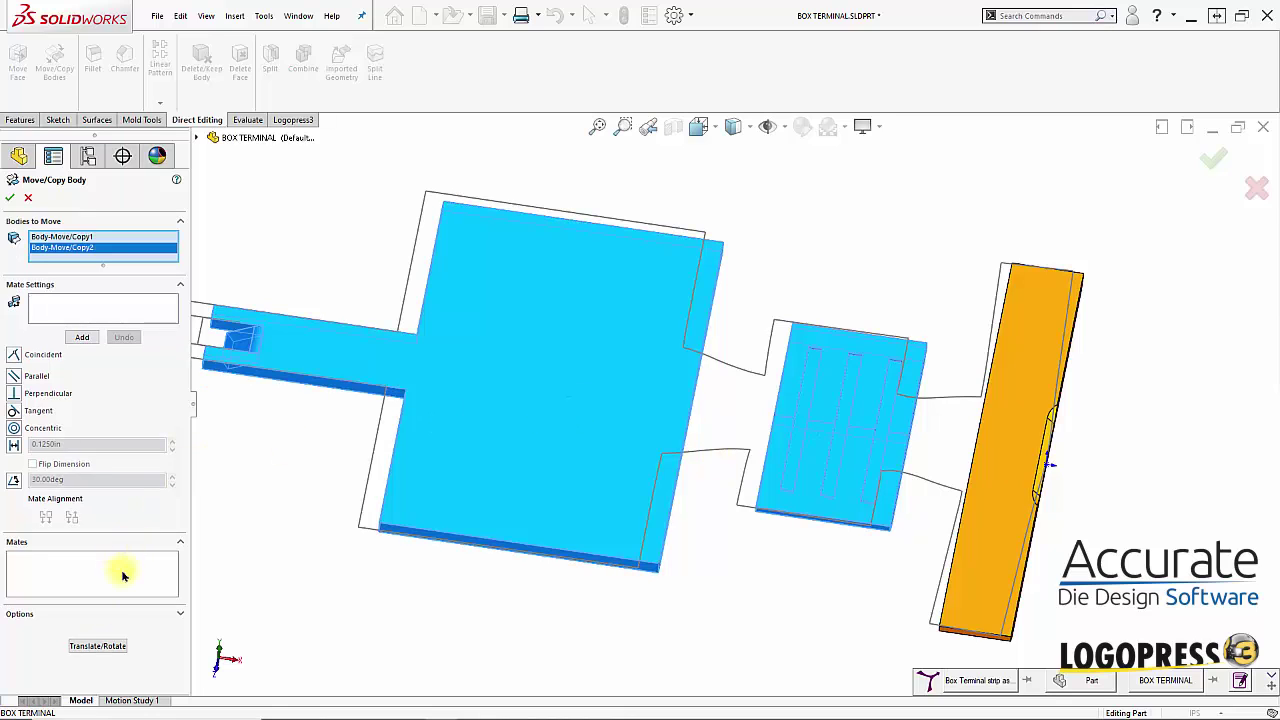
click(86, 647)
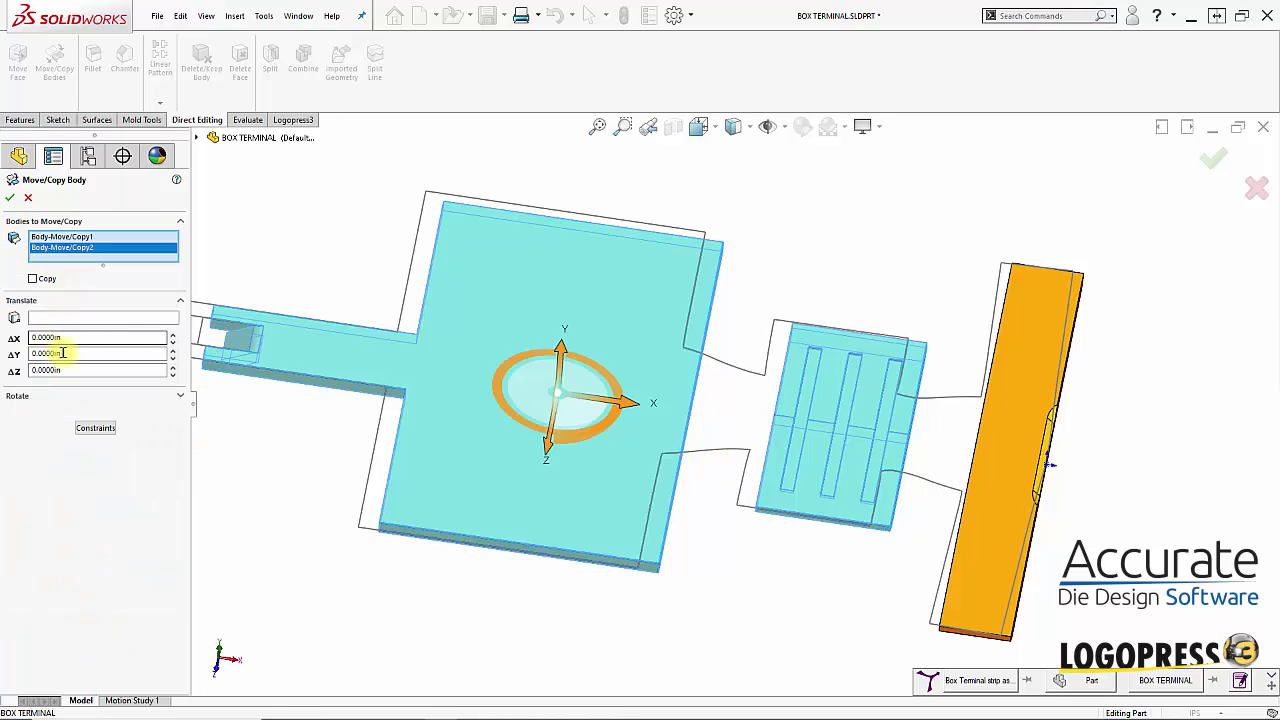
double_click(74, 337)
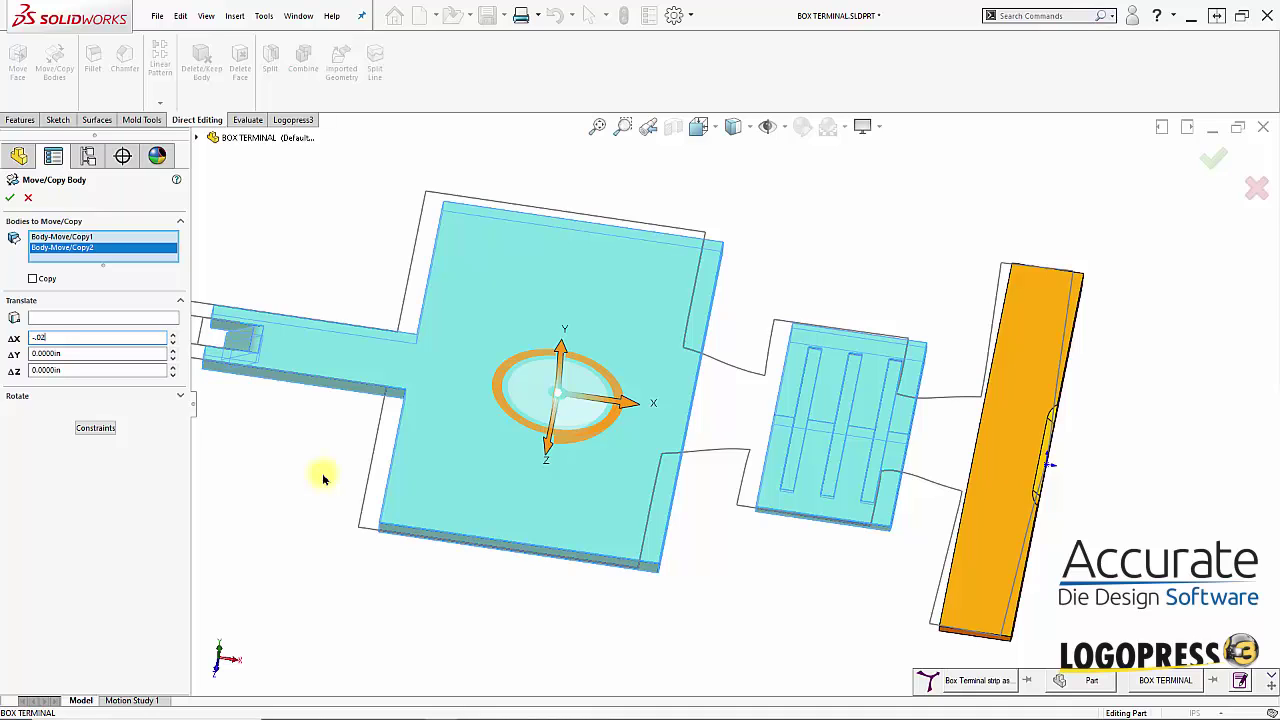
text(21)
key(Return)
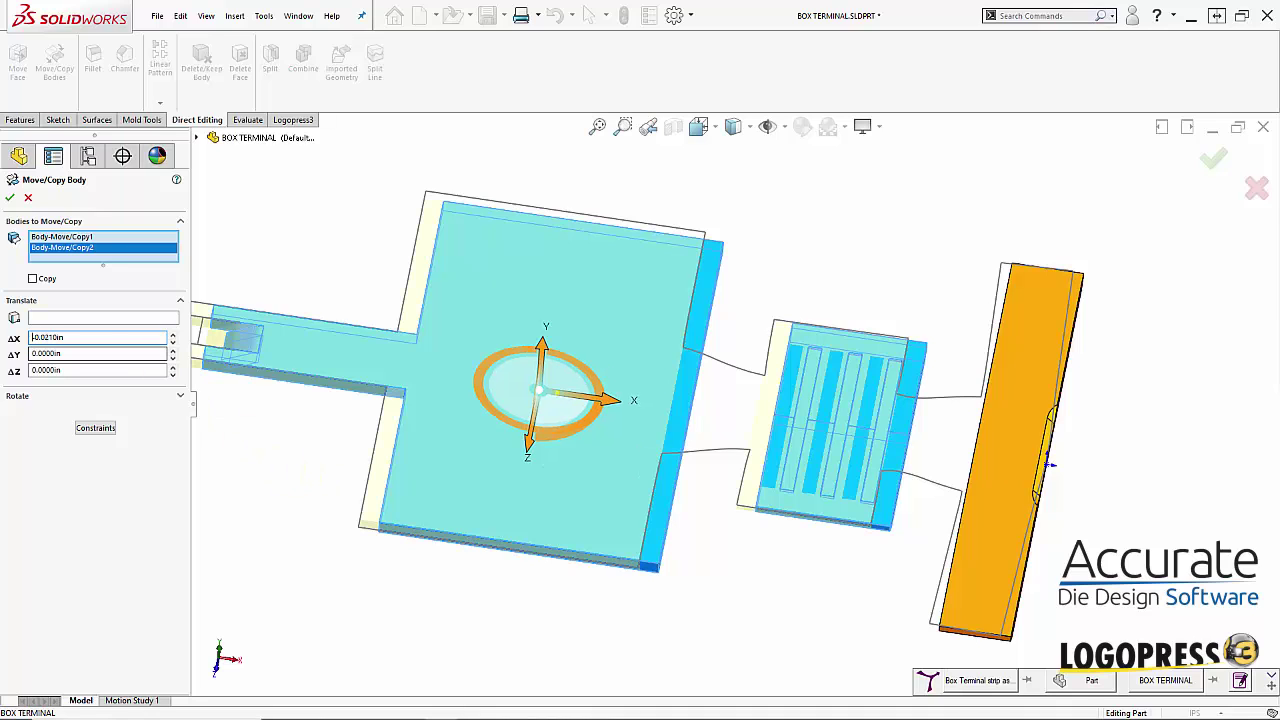
click(12, 198)
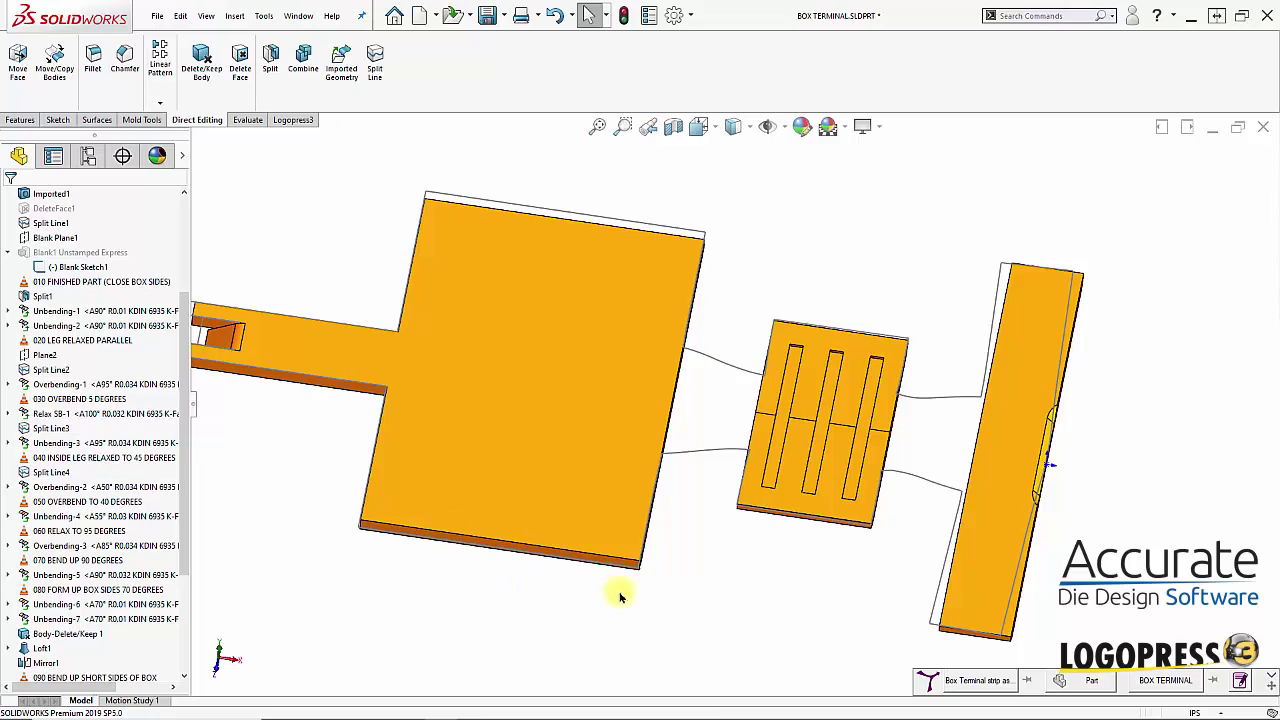
scroll(629, 619, down, 3)
key(ctrl+1)
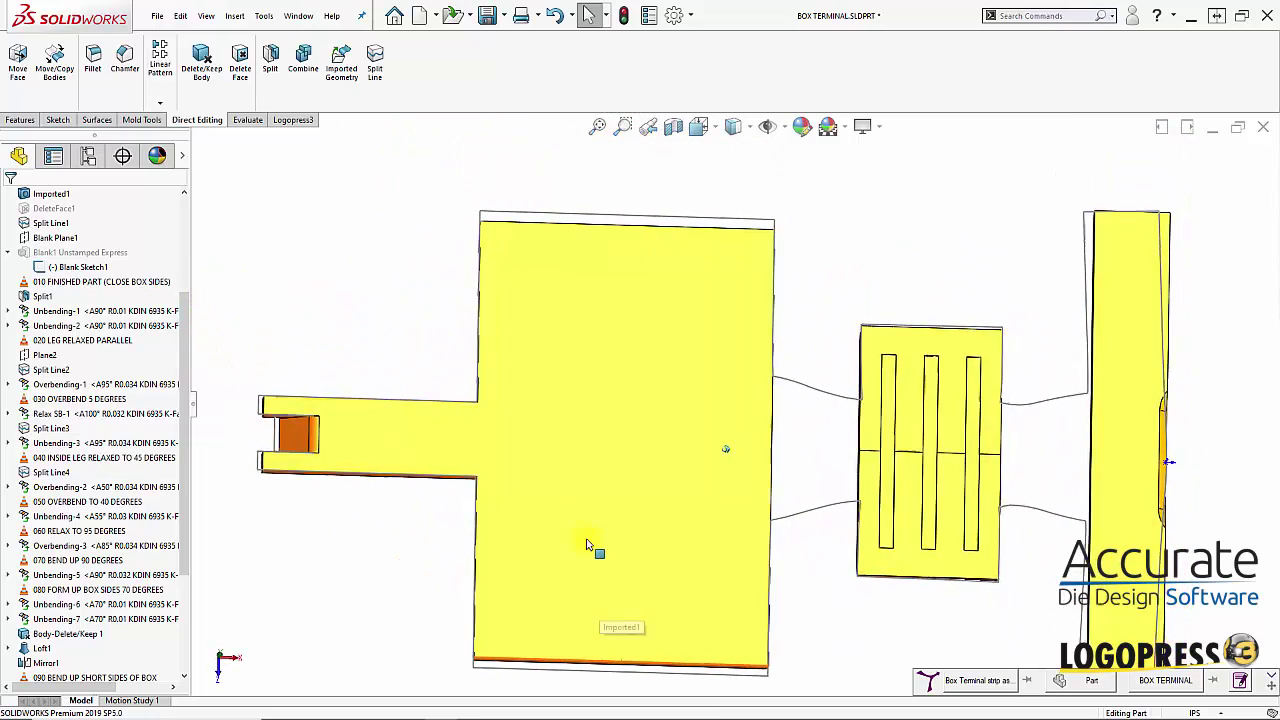
middle_drag(757, 509, 774, 446)
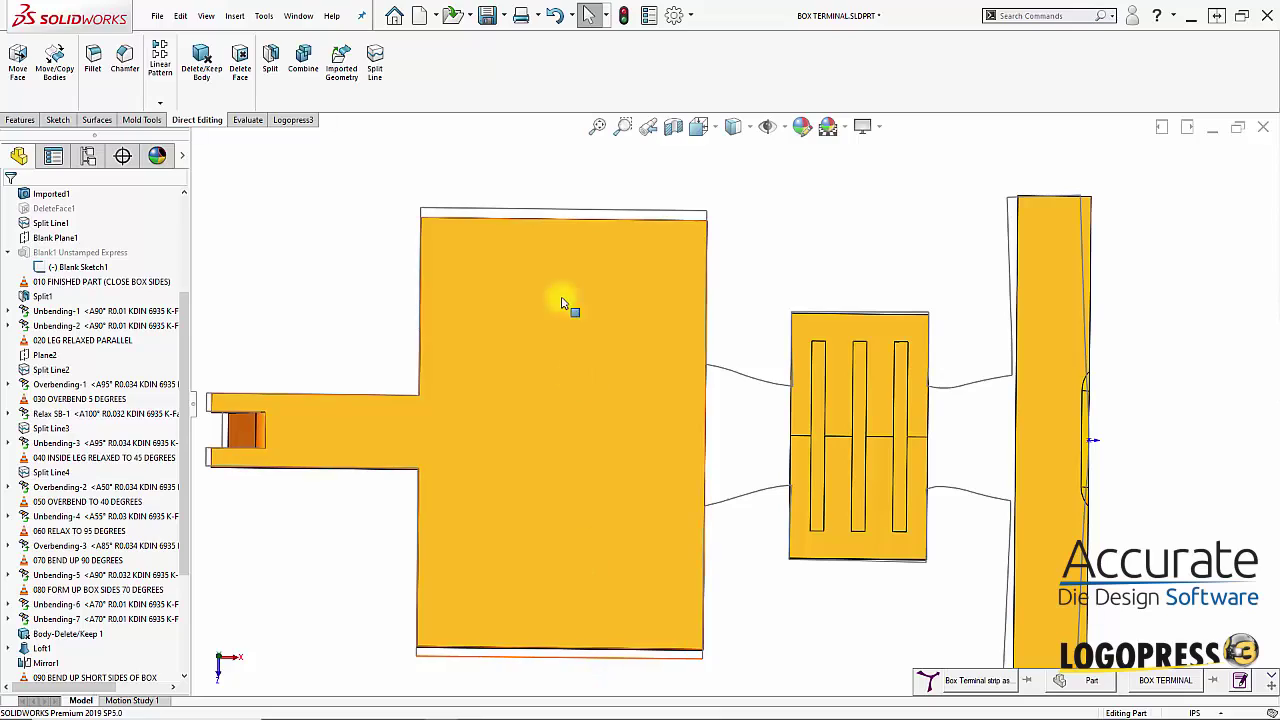
scroll(310, 436, down, 1)
middle_drag(612, 503, 504, 503)
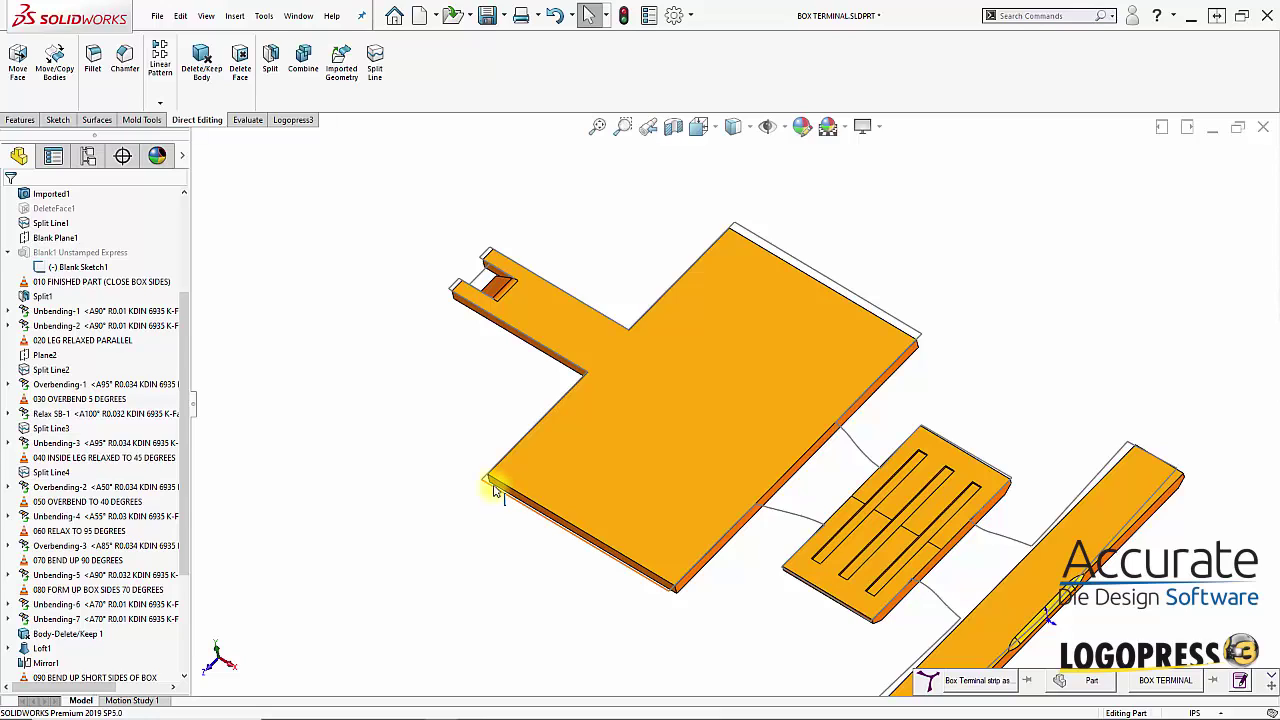
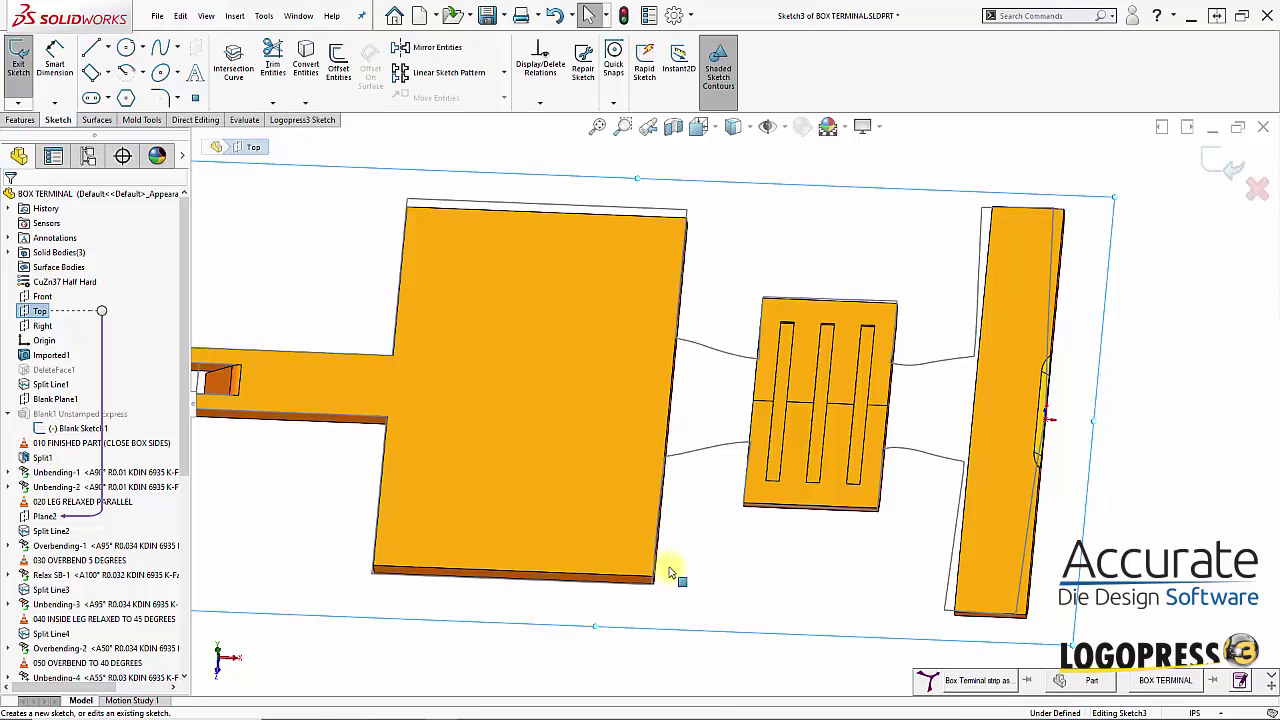
Sketch a line about 0.096 in long along the upper blank curve between the serrated body's edge and the box body's edge
scroll(940, 403, down, 5)
scroll(706, 290, up, 2)
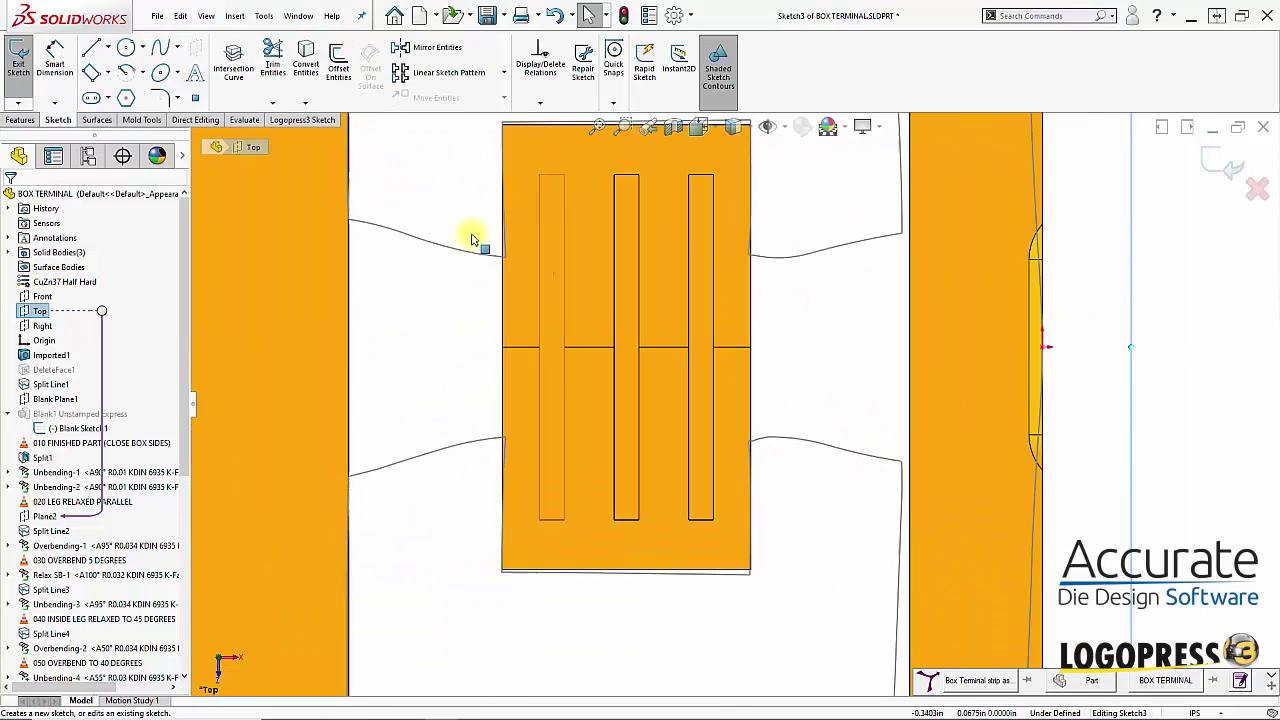
scroll(470, 250, down, 2)
key(s)
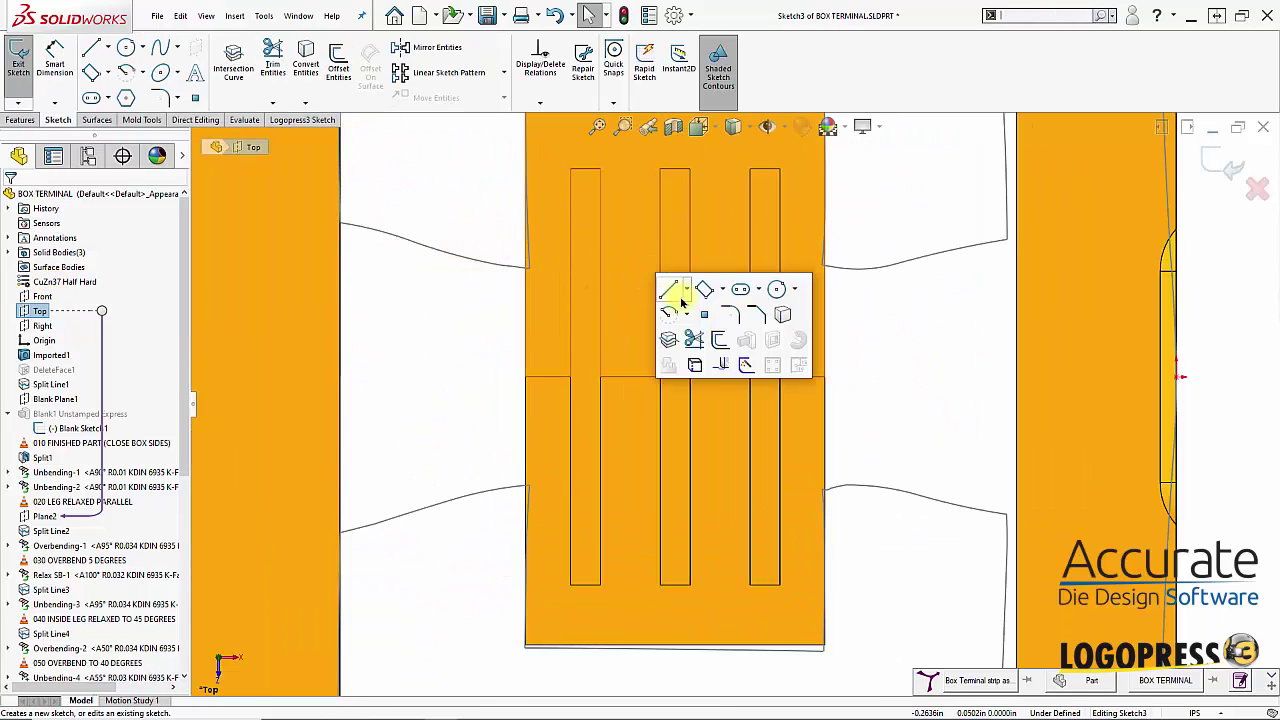
click(668, 294)
scroll(410, 245, down, 3)
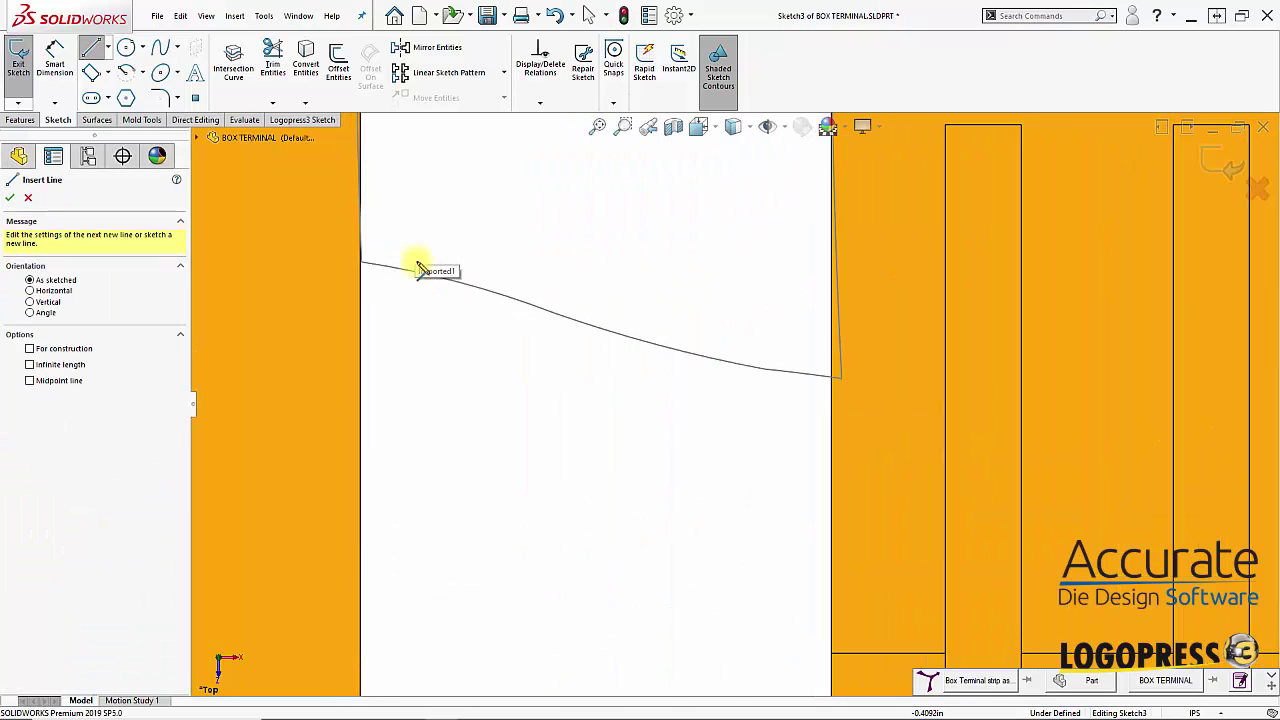
scroll(720, 350, down, 1)
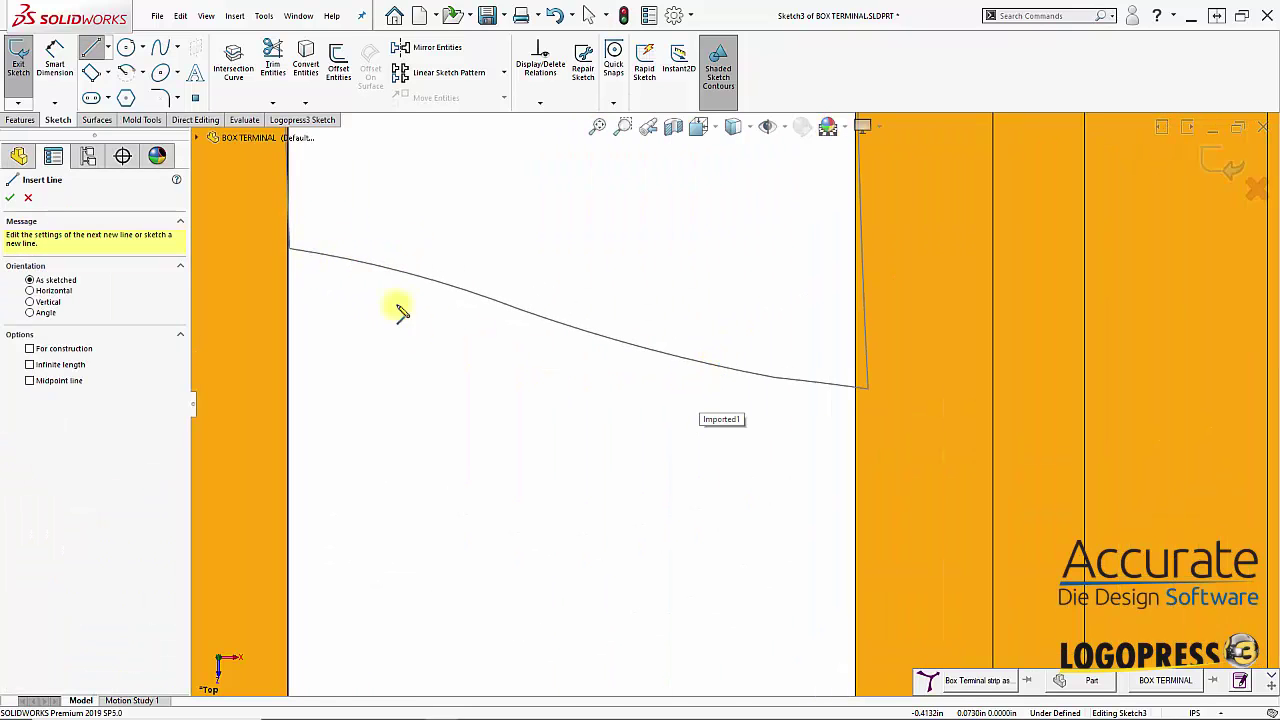
click(857, 399)
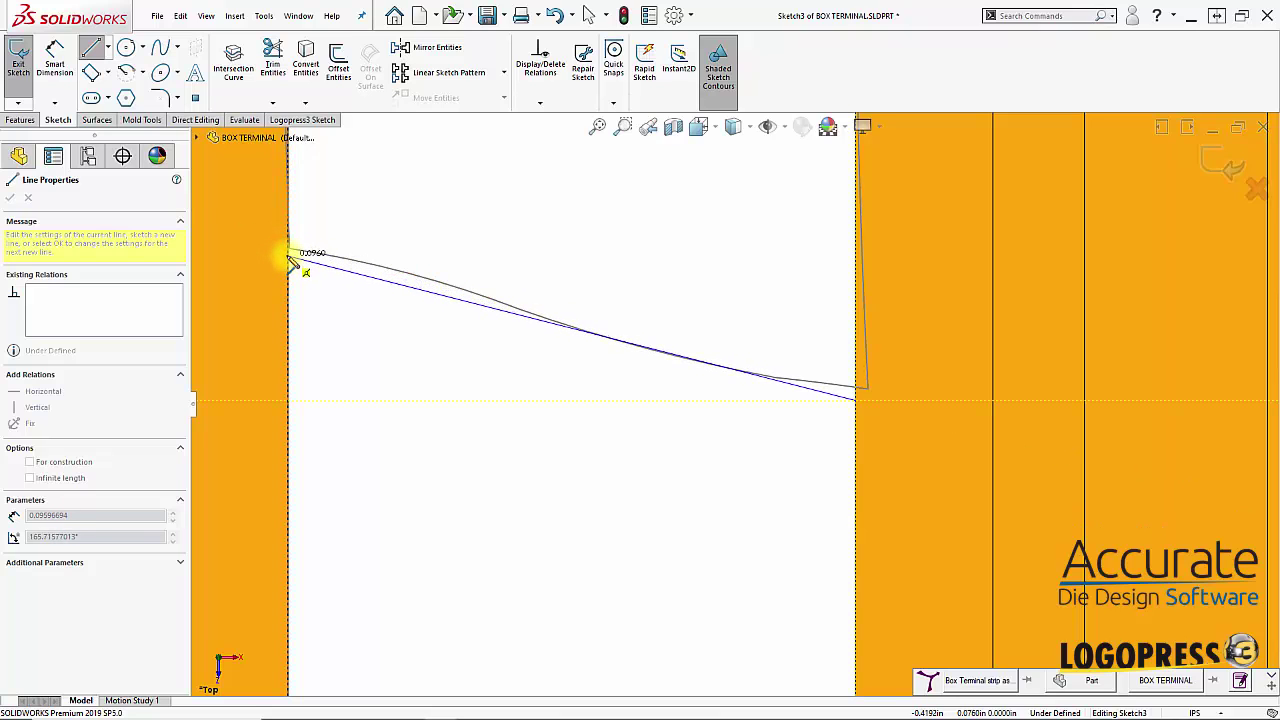
click(289, 253)
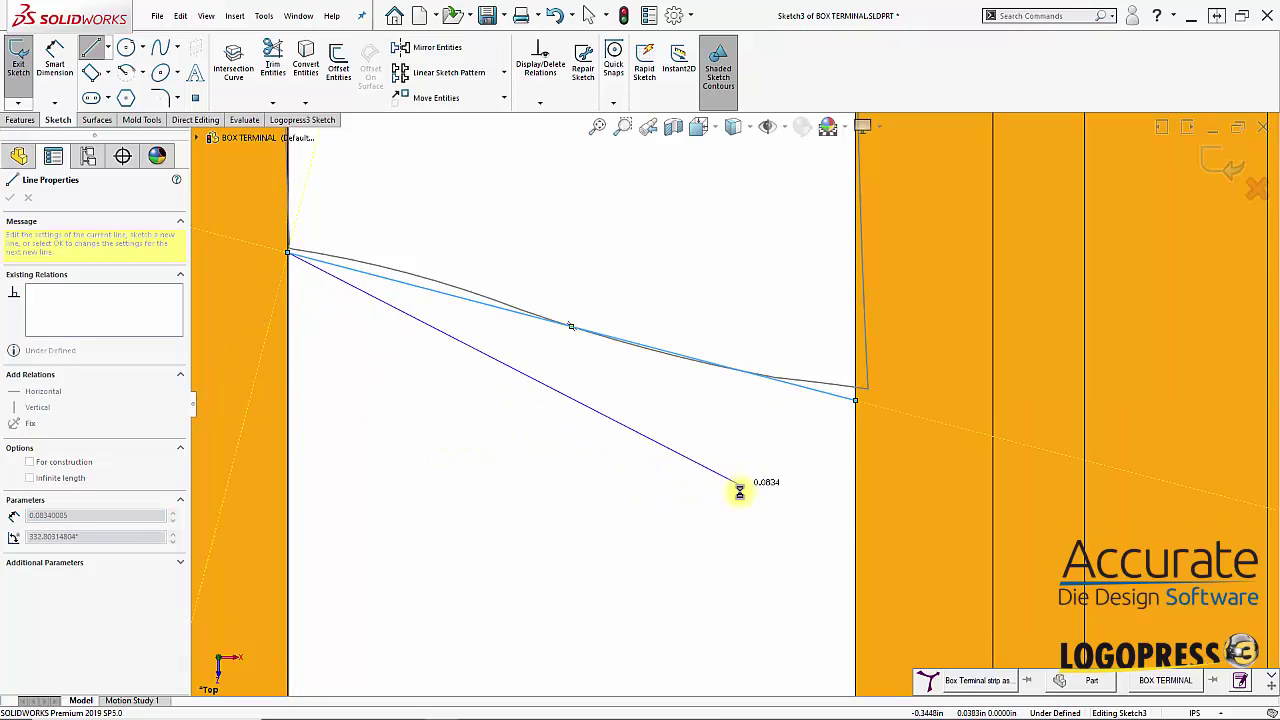
key(Escape)
click(859, 397)
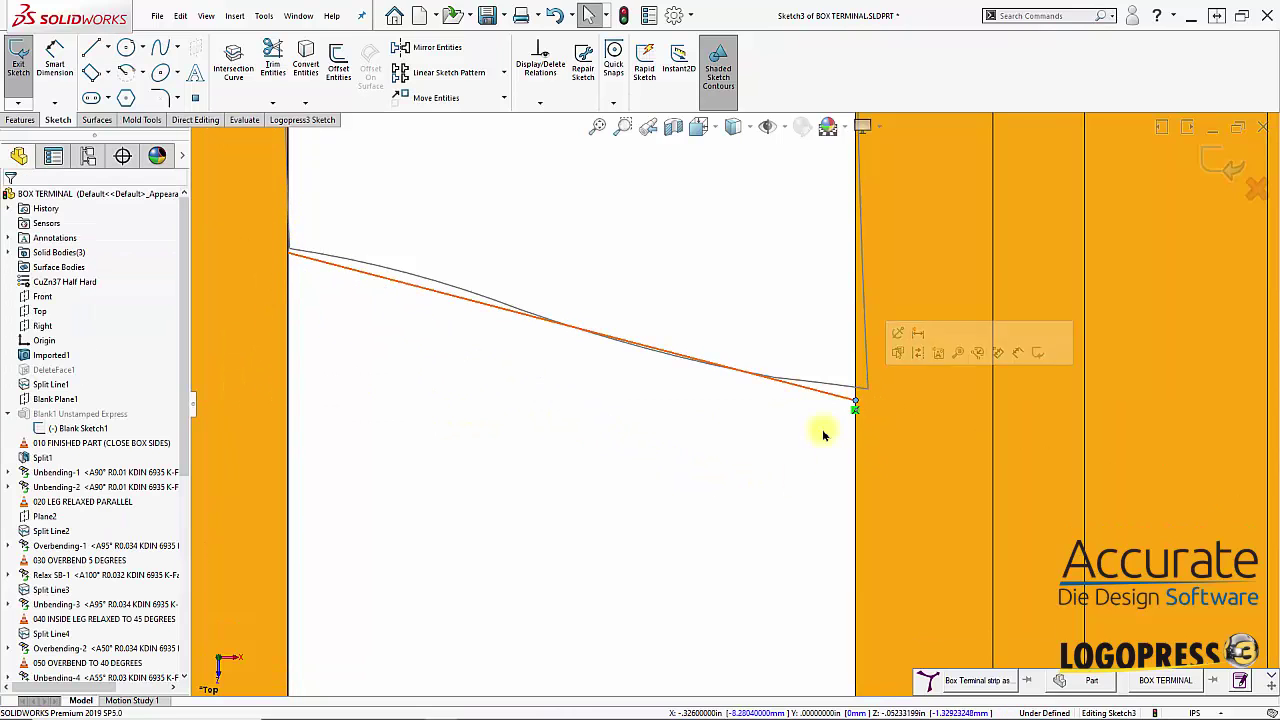
click(739, 468)
Sketch a line from the end crimp's edge along the upper blank curve, continuing with a tangent arc to the serrated body's edge
scroll(700, 495, up, 5)
scroll(1006, 428, down, 8)
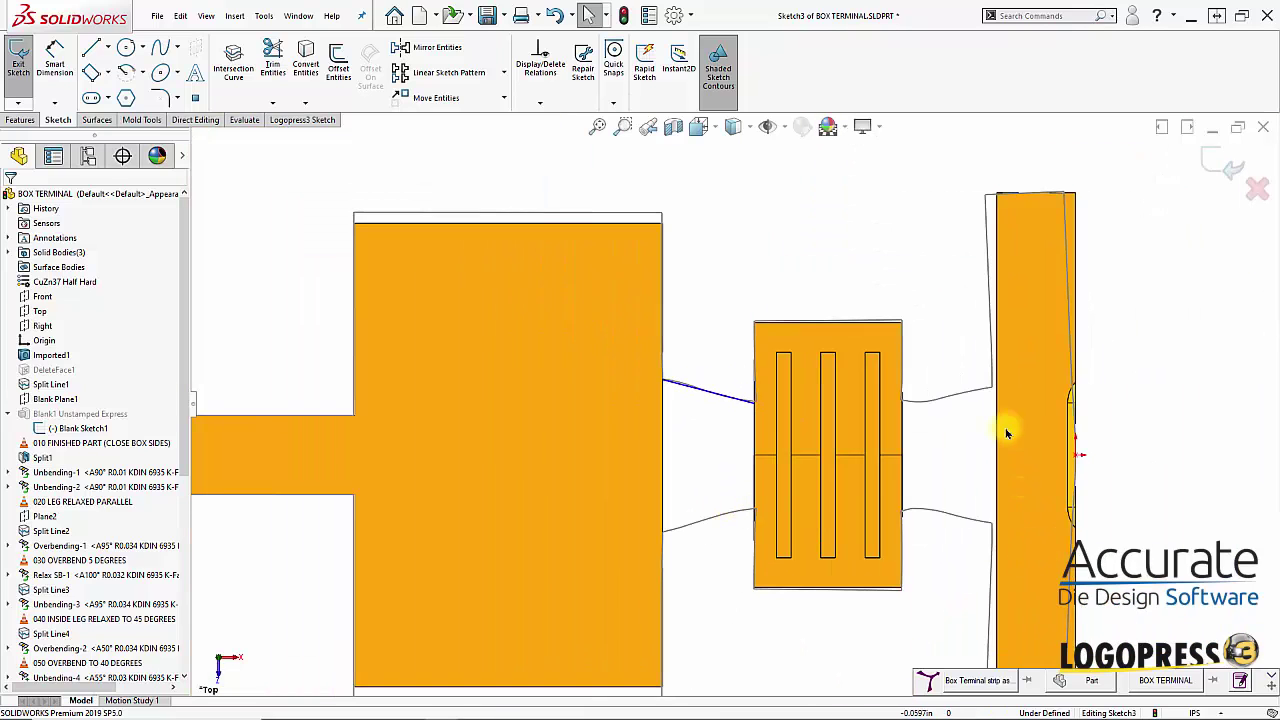
key(s)
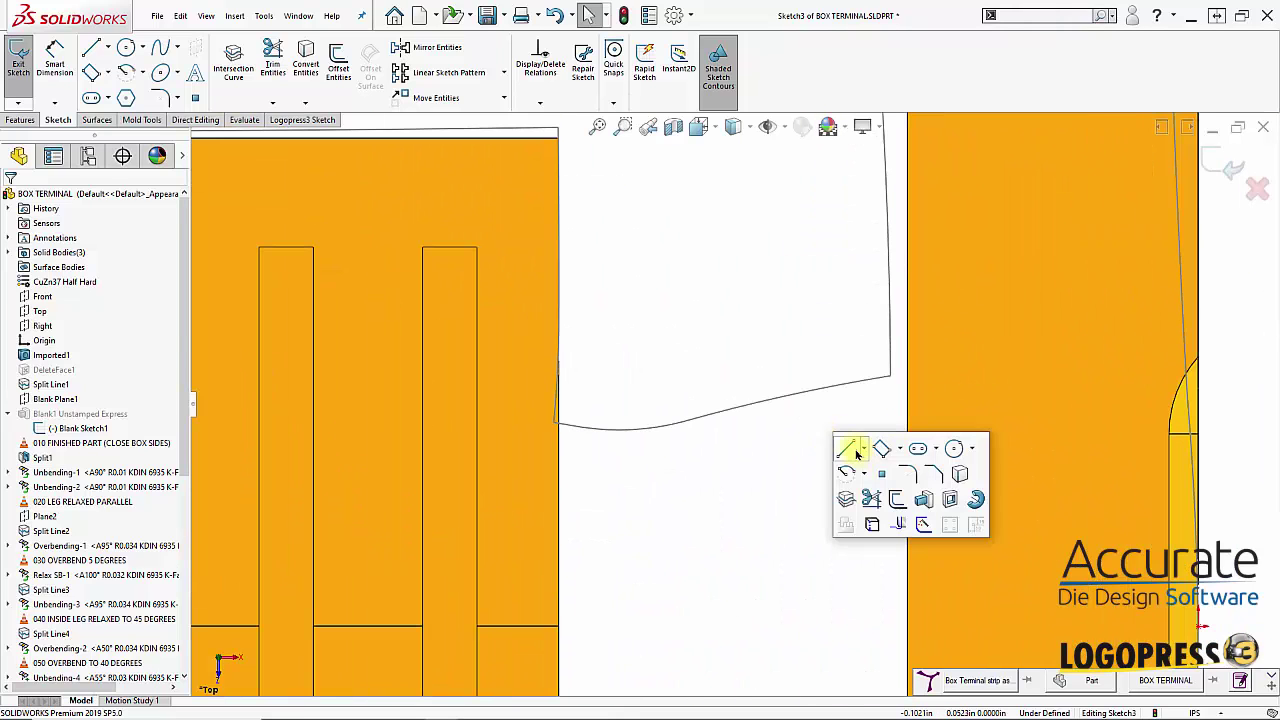
click(846, 449)
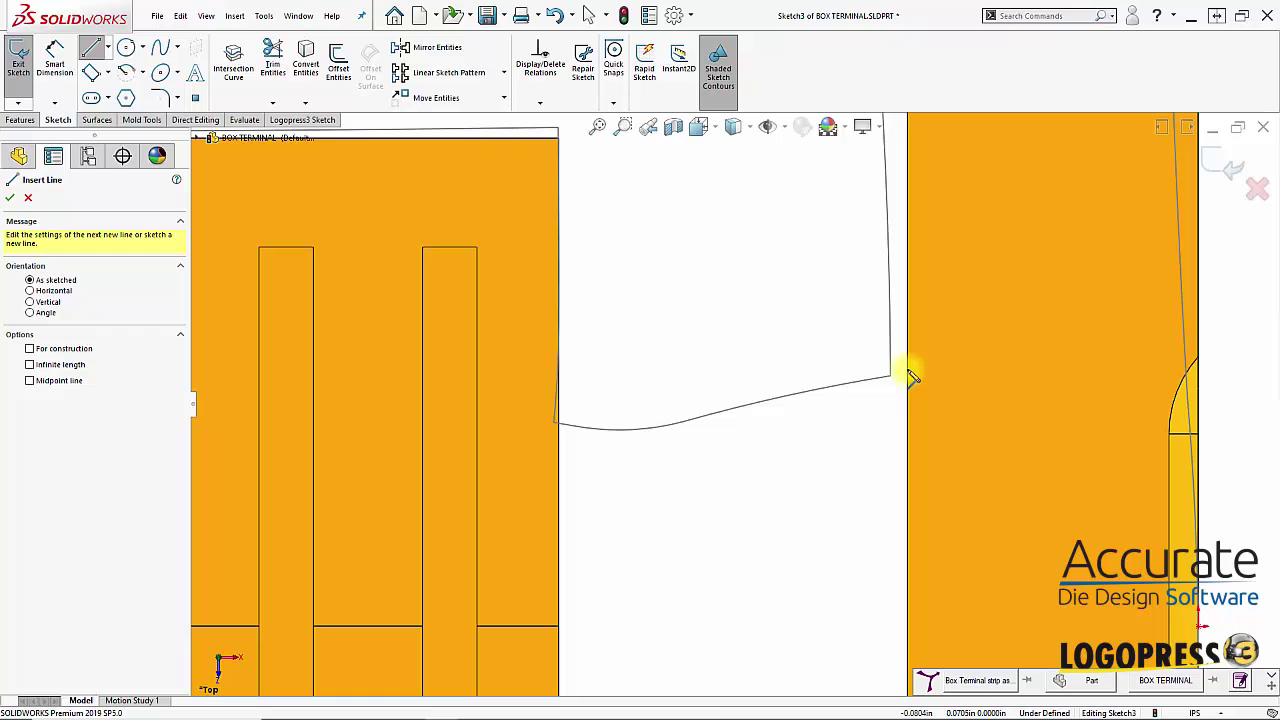
click(906, 372)
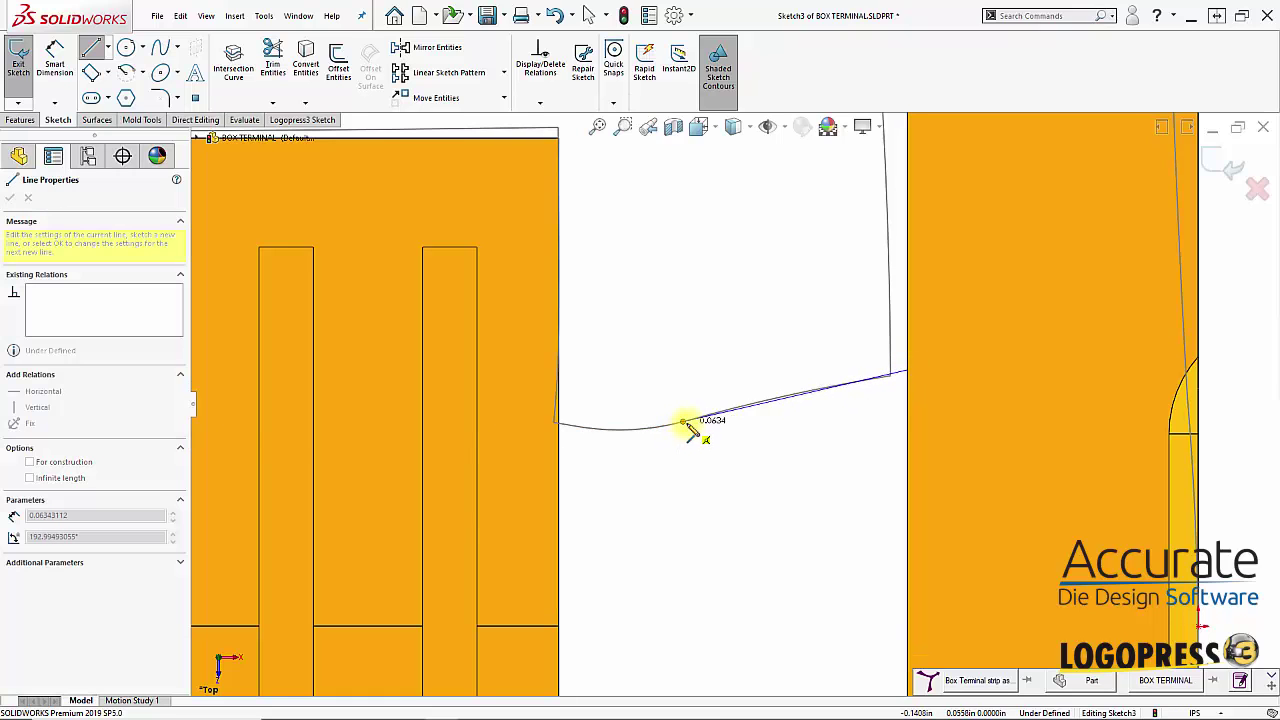
scroll(688, 425, down, 4)
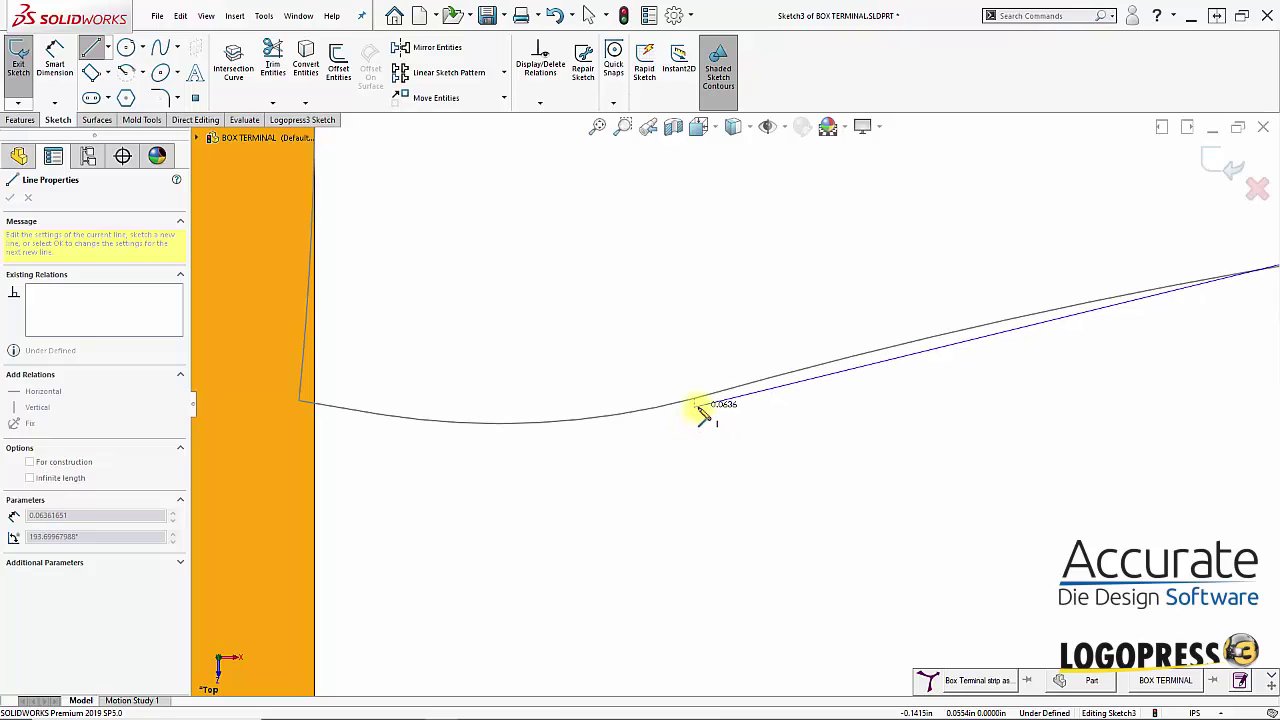
click(697, 410)
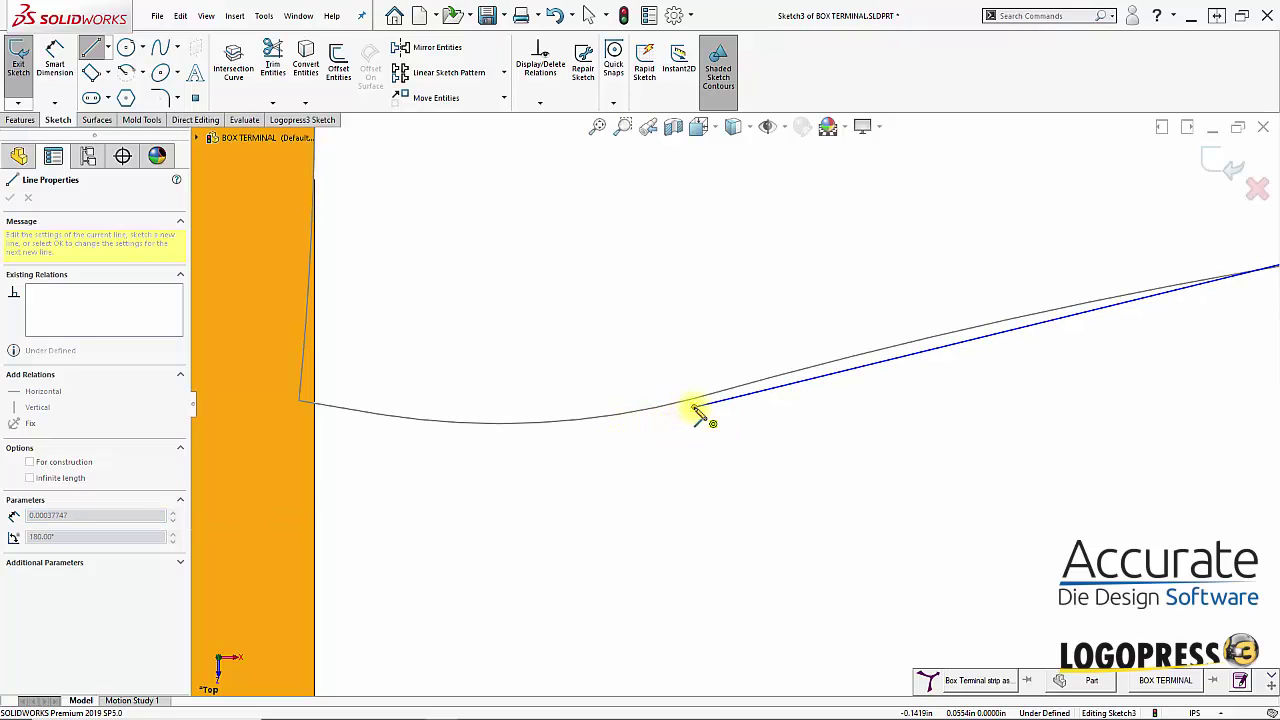
key(a)
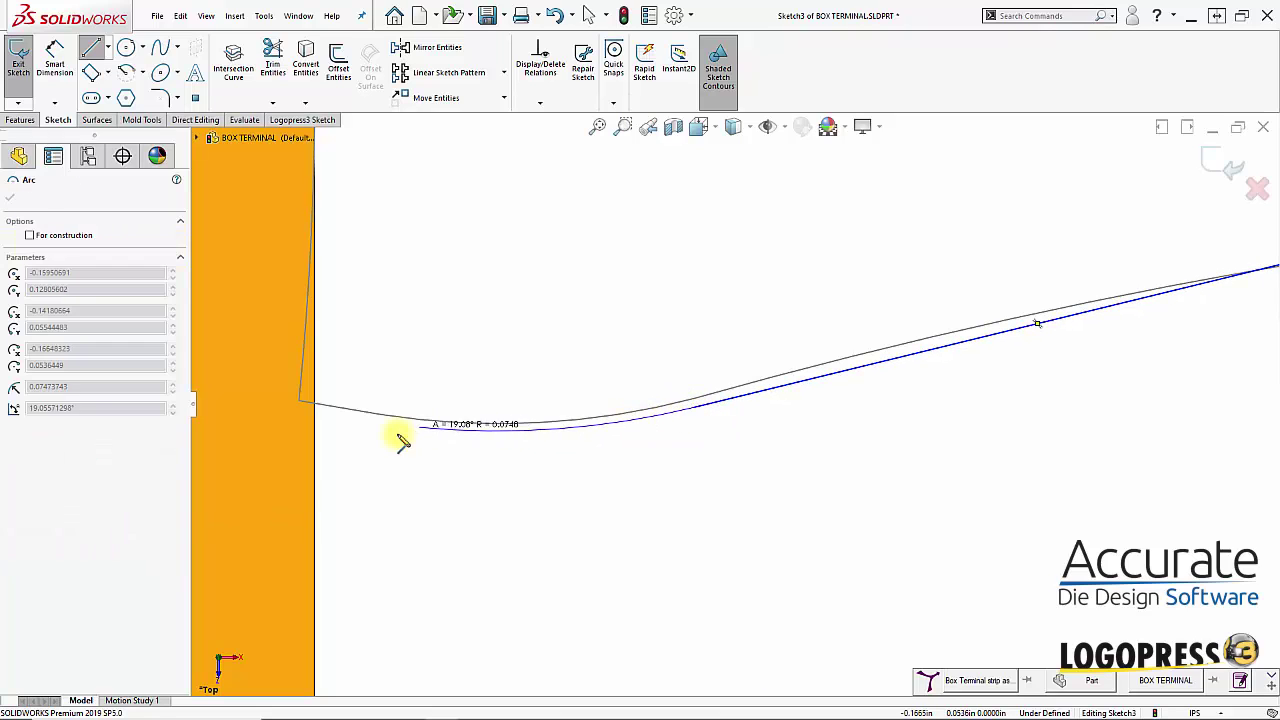
click(316, 418)
key(Escape)
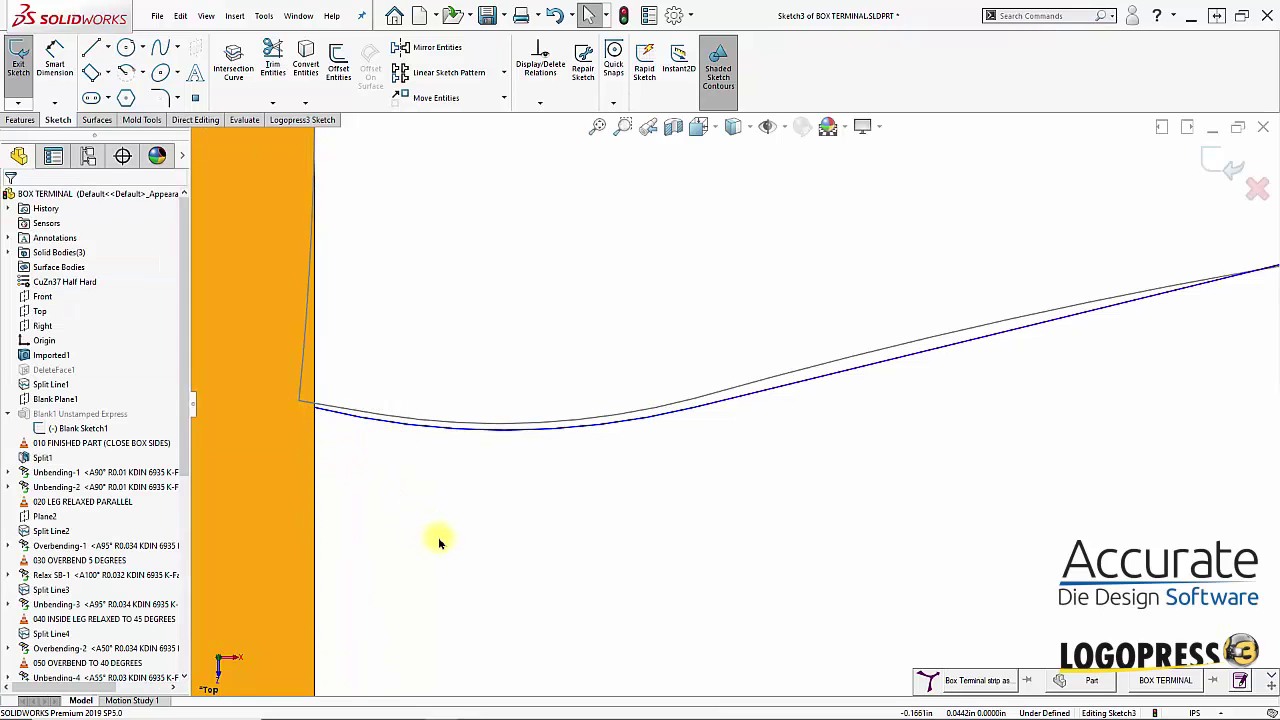
Fix the two upper transition lines and the arc in place, and hide Blank Sketch1
scroll(449, 512, up, 3)
scroll(851, 423, up, 3)
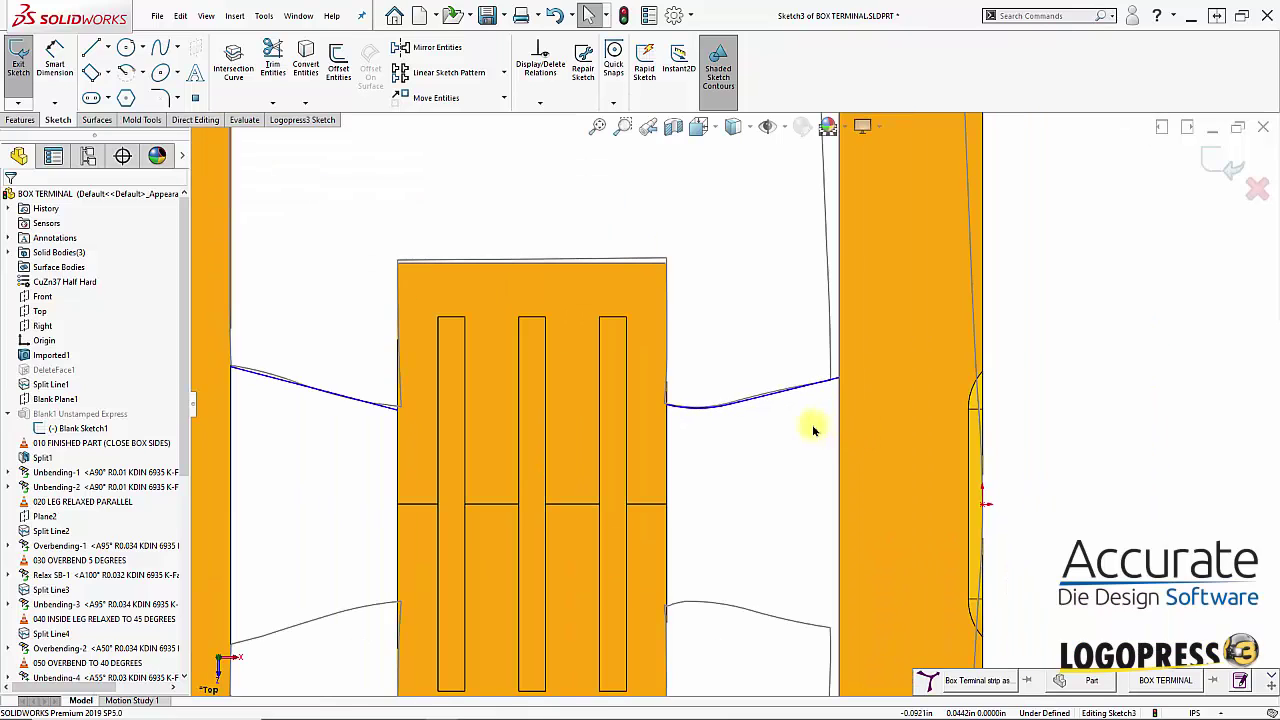
scroll(757, 454, up, 2)
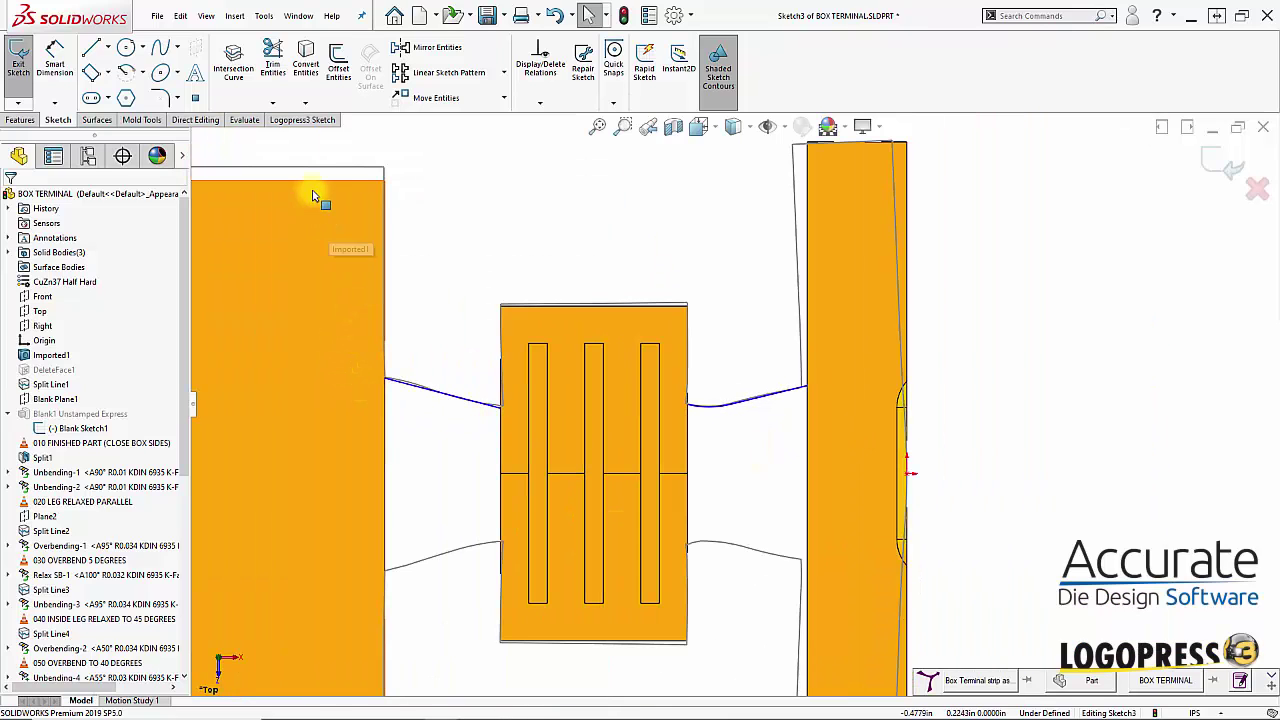
mouse_move(320, 144)
mouse_down()
mouse_move(690, 432)
mouse_move(891, 449)
mouse_move(868, 451)
mouse_up()
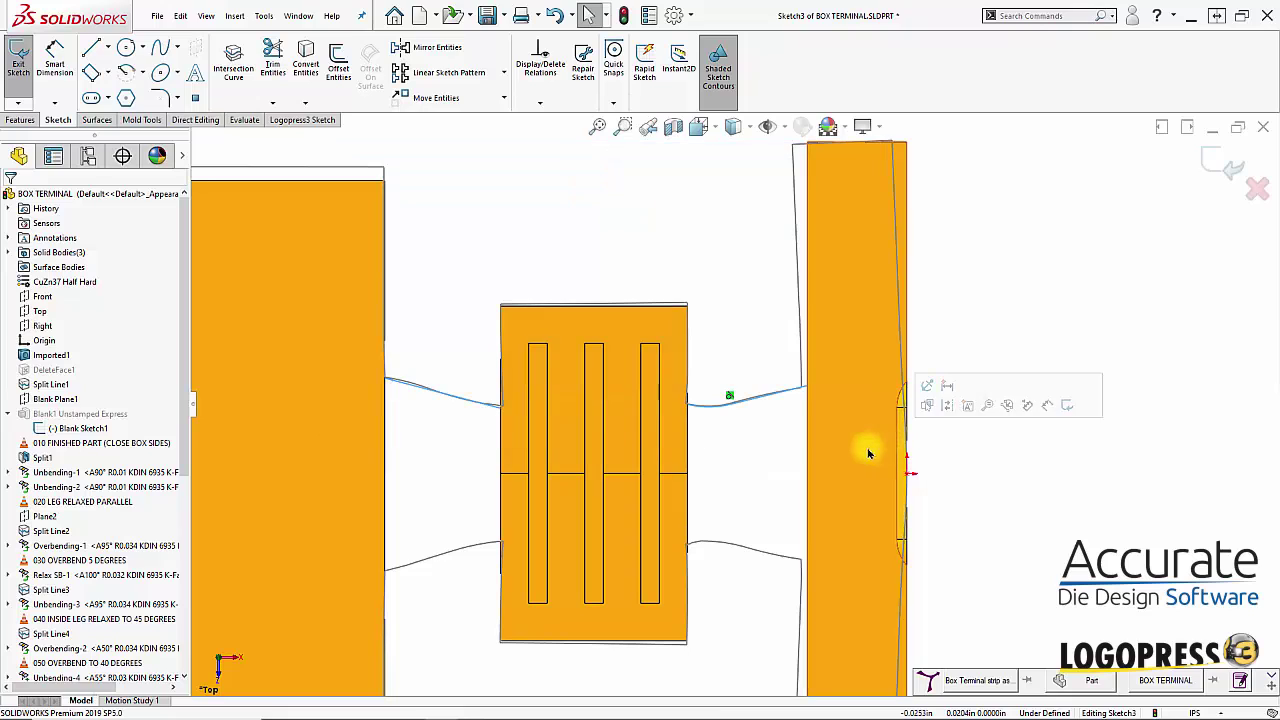
click(924, 392)
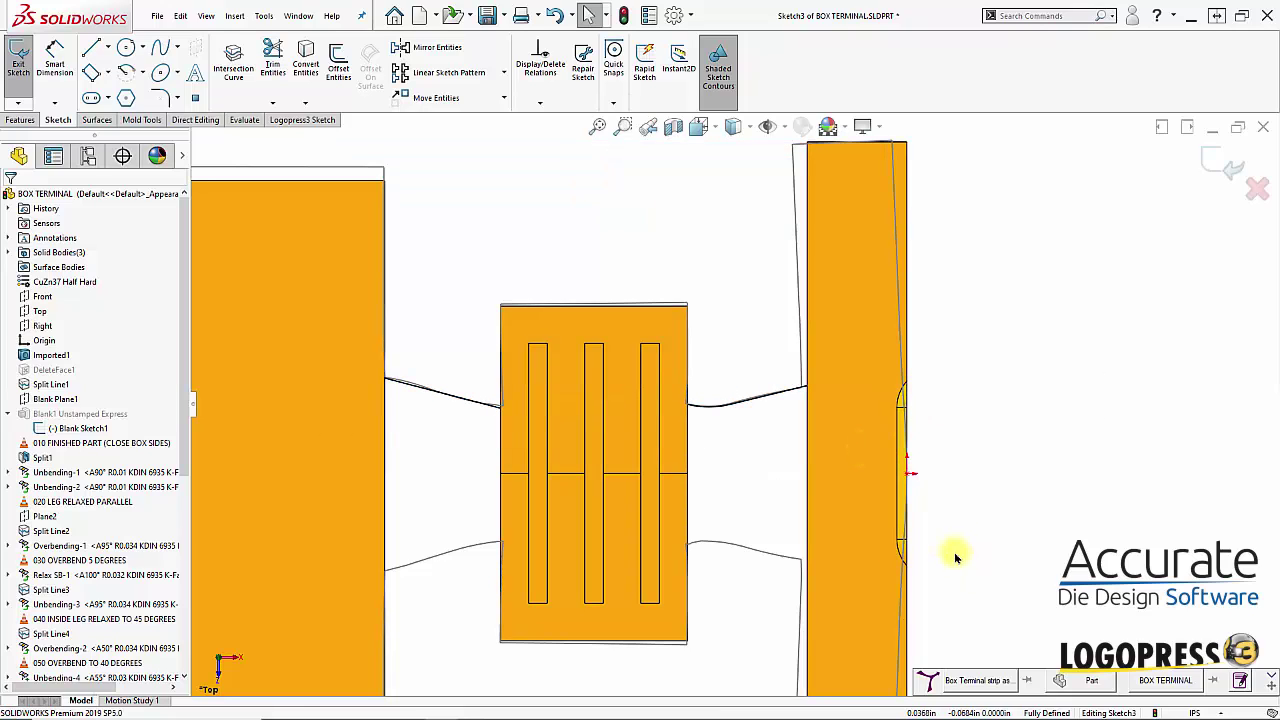
click(62, 428)
click(60, 409)
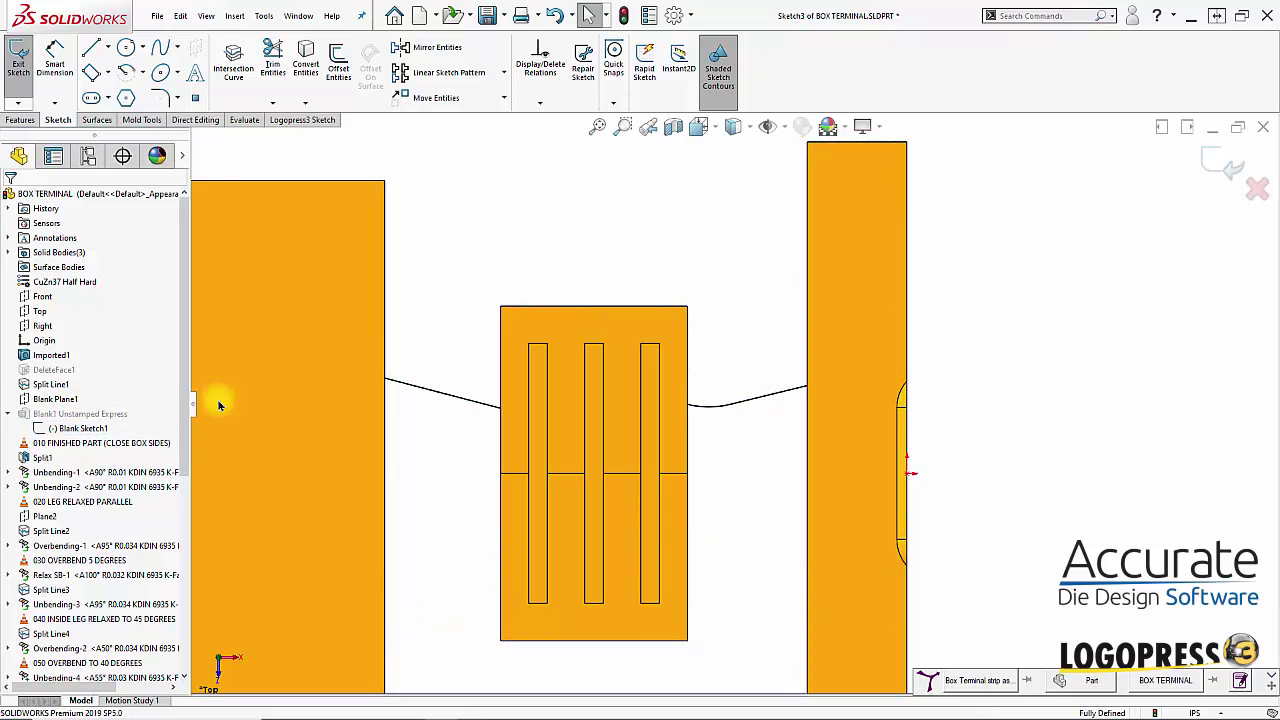
Sketch a short horizontal construction centerline from the origin, extending away from the end crimp
key(s)
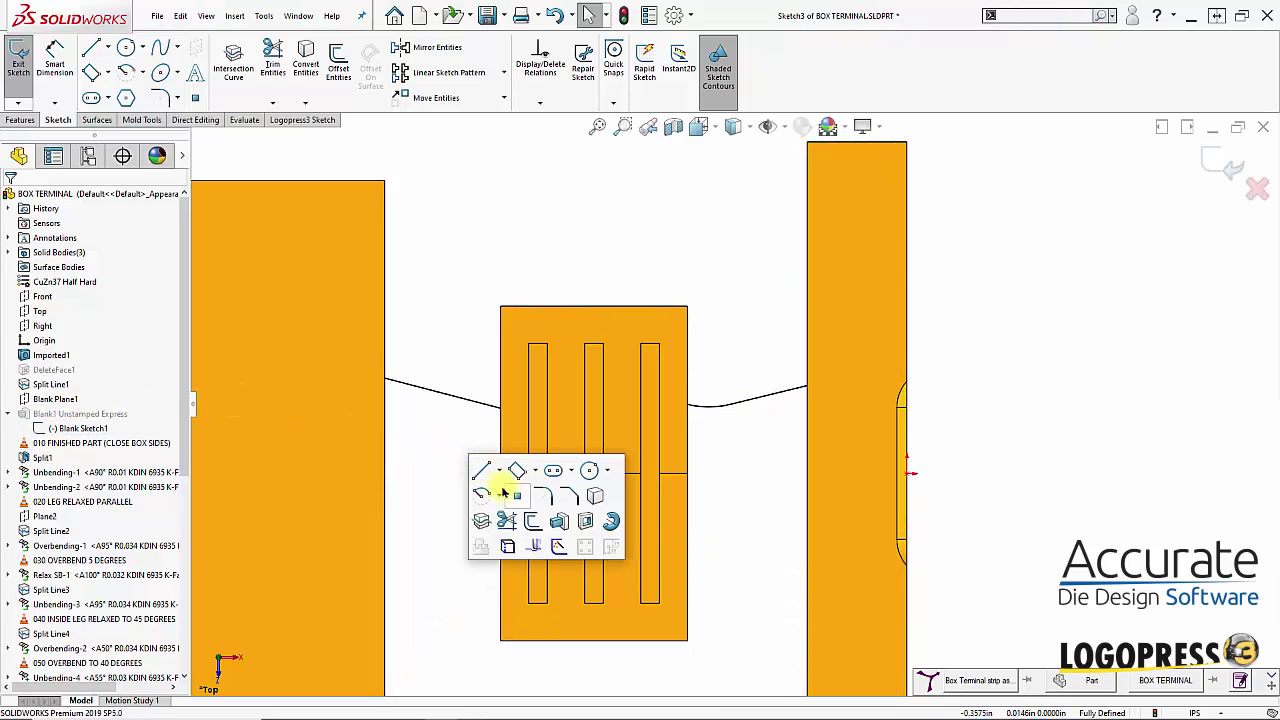
click(500, 472)
click(500, 506)
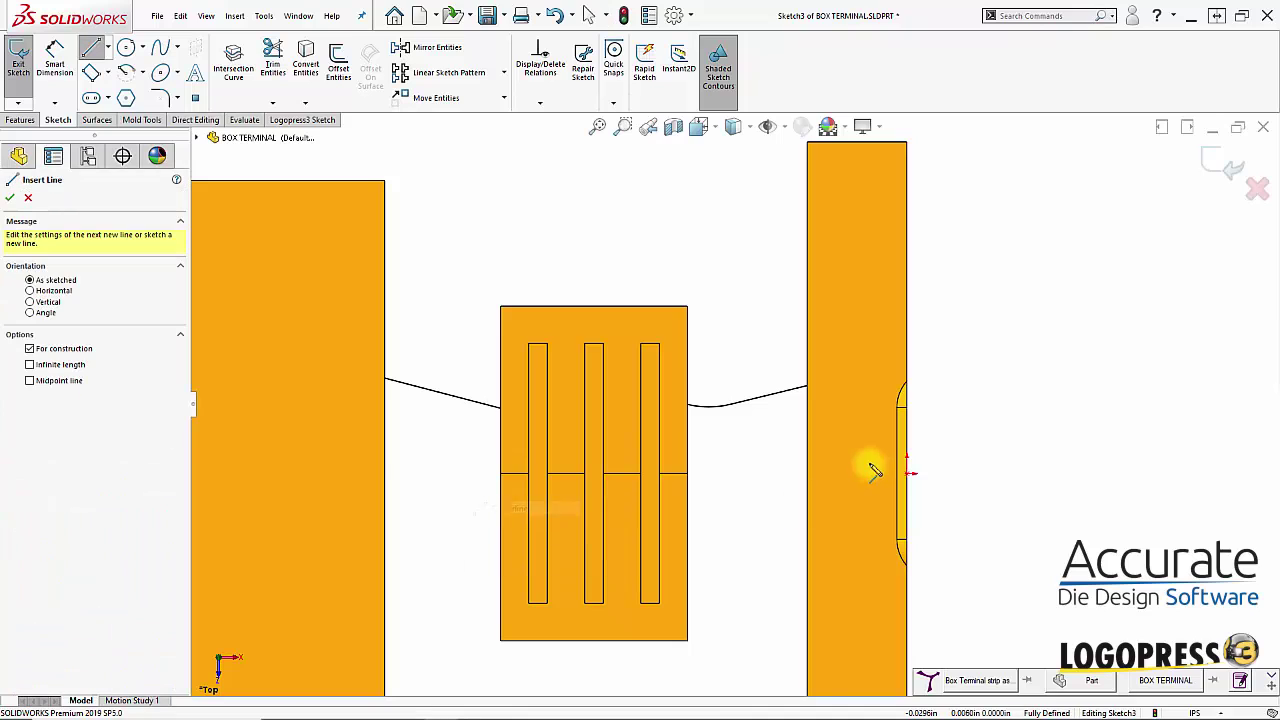
click(907, 472)
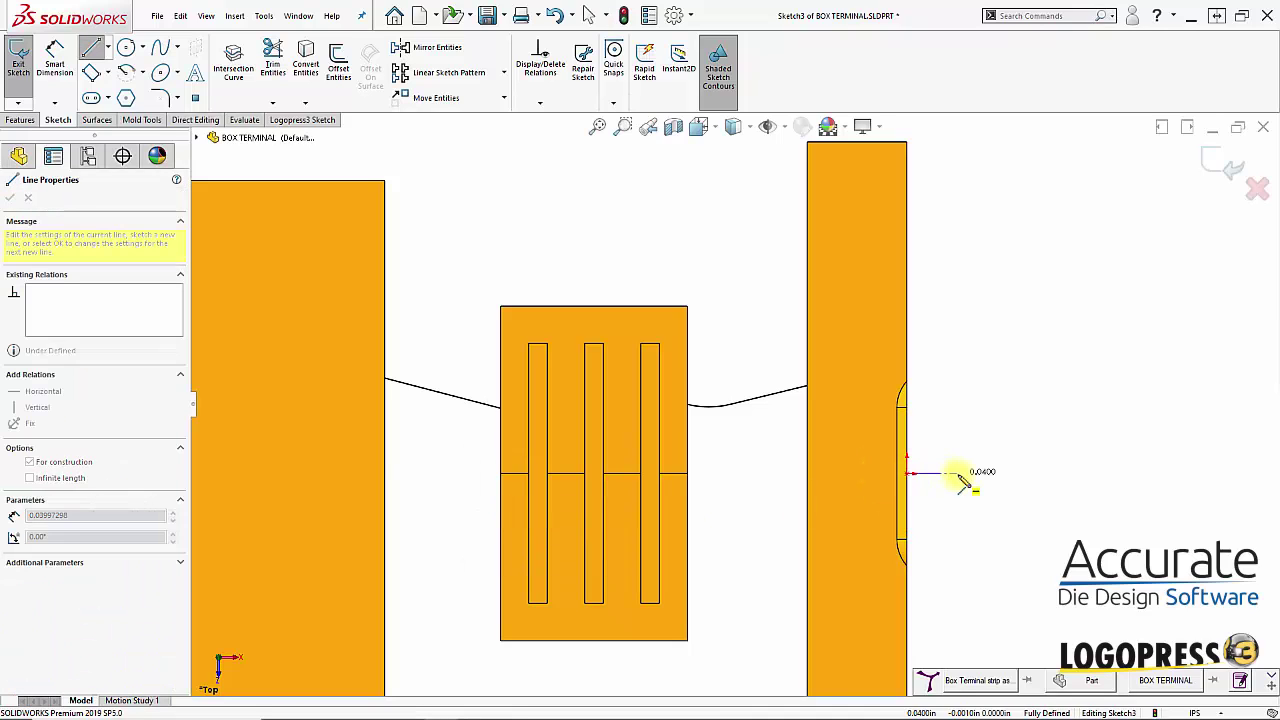
click(975, 472)
key(Escape)
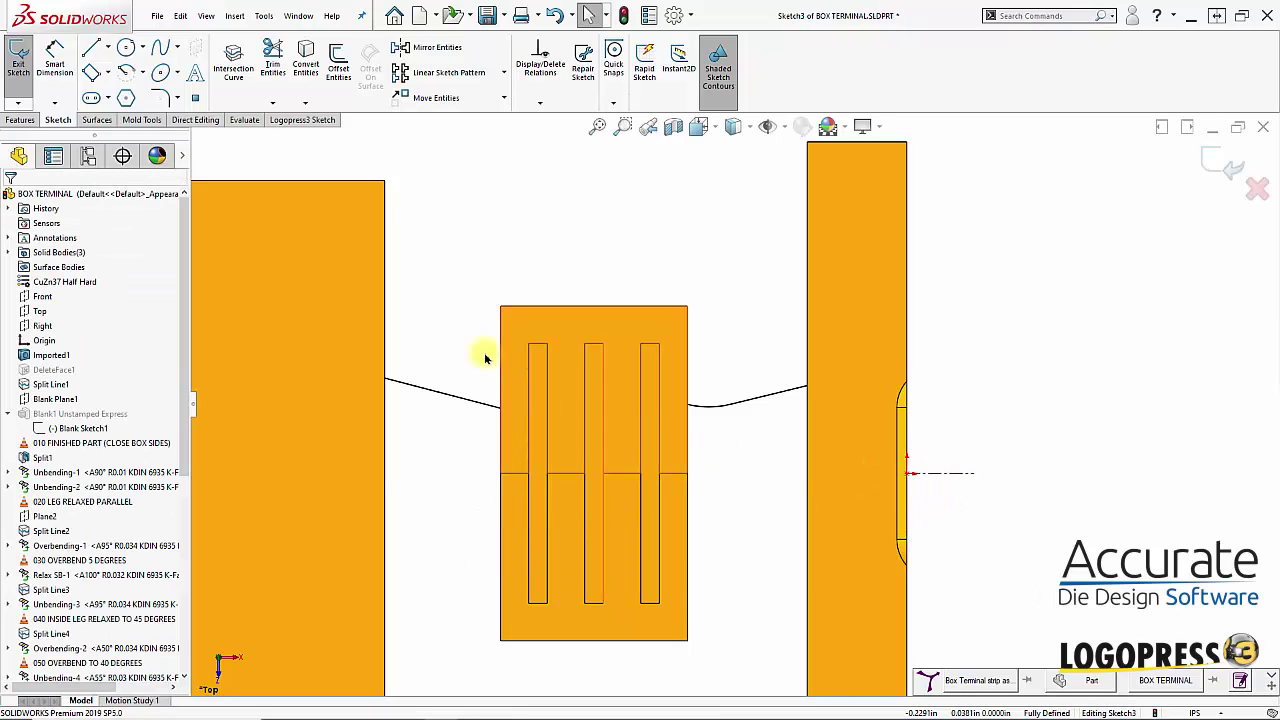
Mirror the upper transition lines and arc about the horizontal centerline, keeping the originals
mouse_move(357, 150)
mouse_down()
mouse_move(680, 381)
mouse_move(838, 441)
mouse_up()
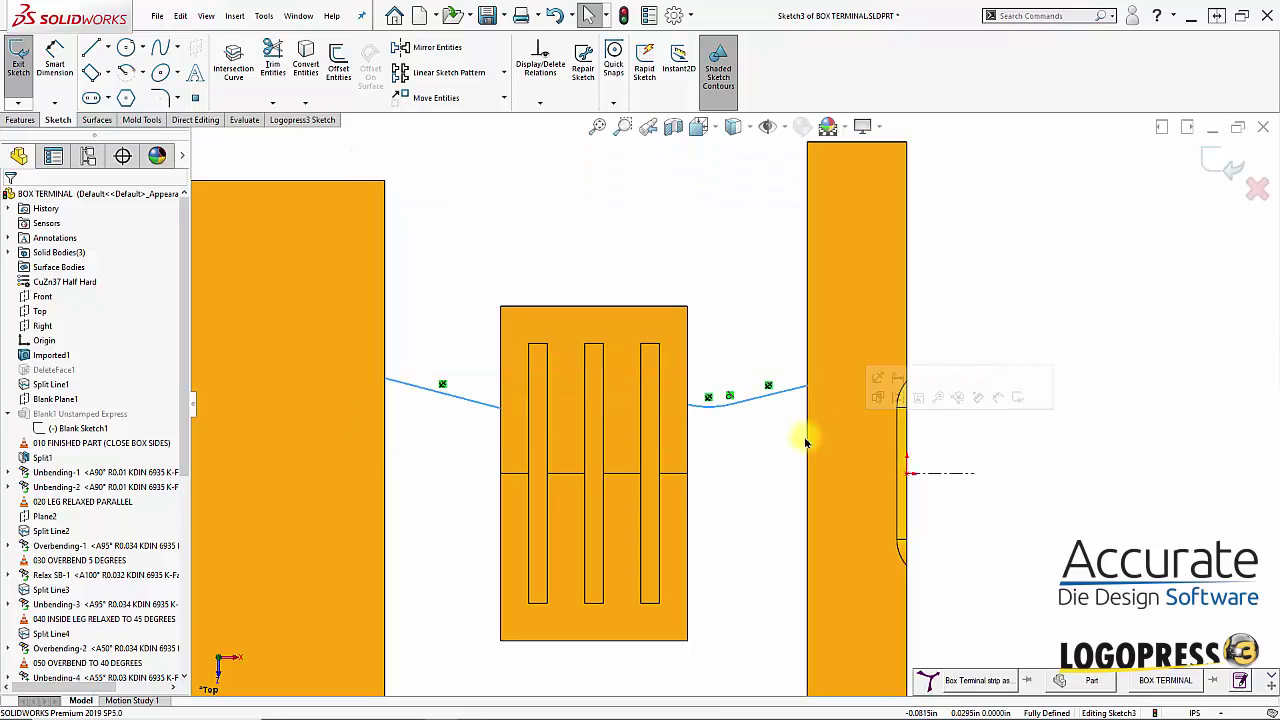
click(402, 47)
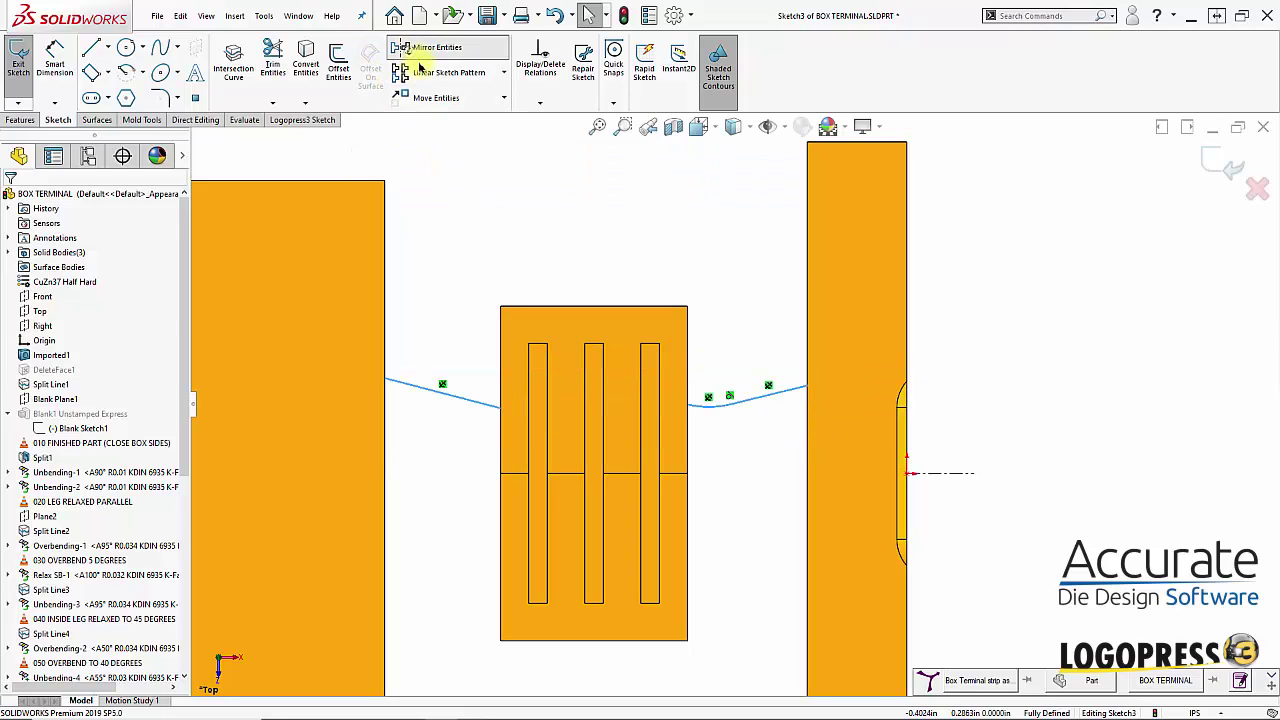
click(137, 370)
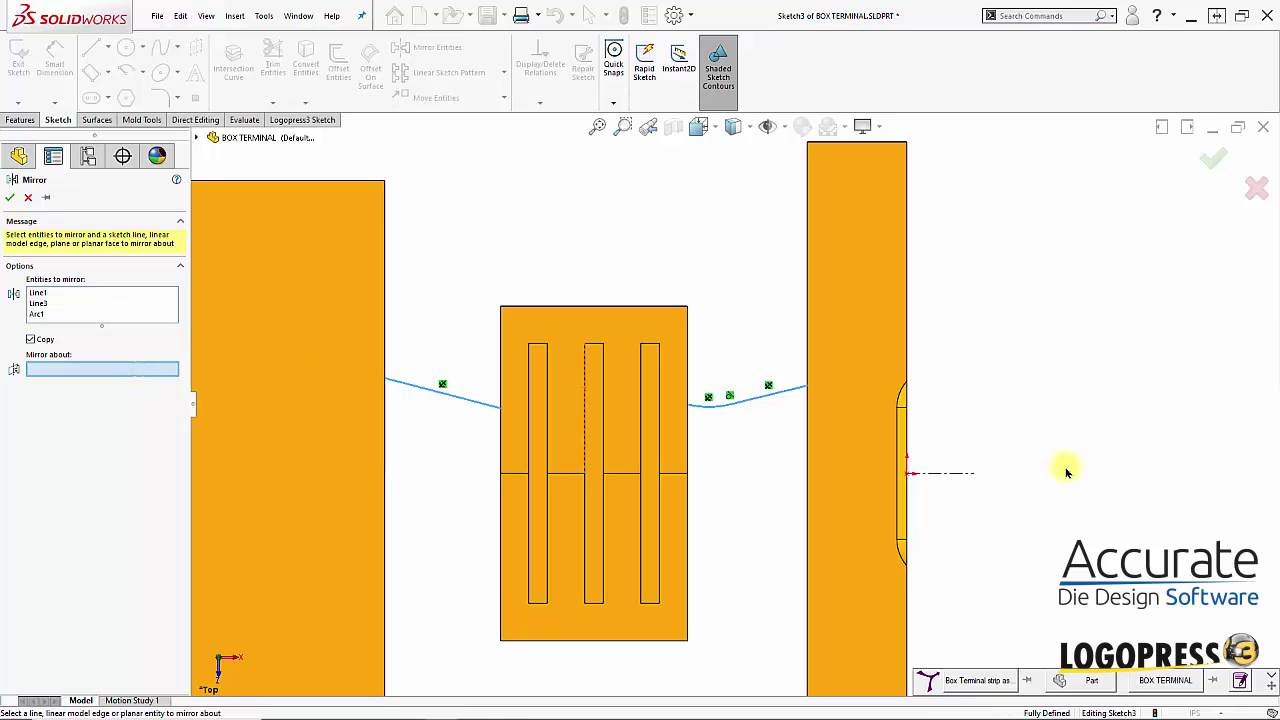
click(939, 476)
key(Return)
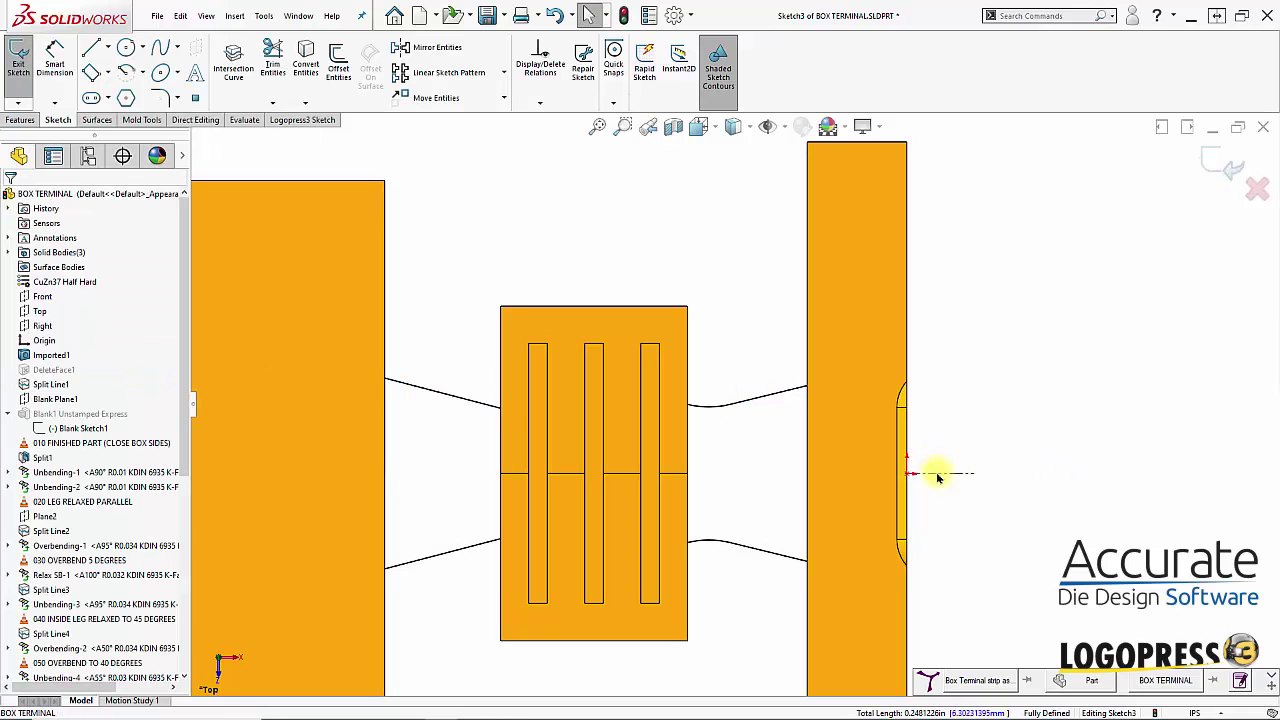
Close the transition between the box and serrated bodies with vertical lines joining its upper and lower endpoints at both ends
key(s)
click(439, 467)
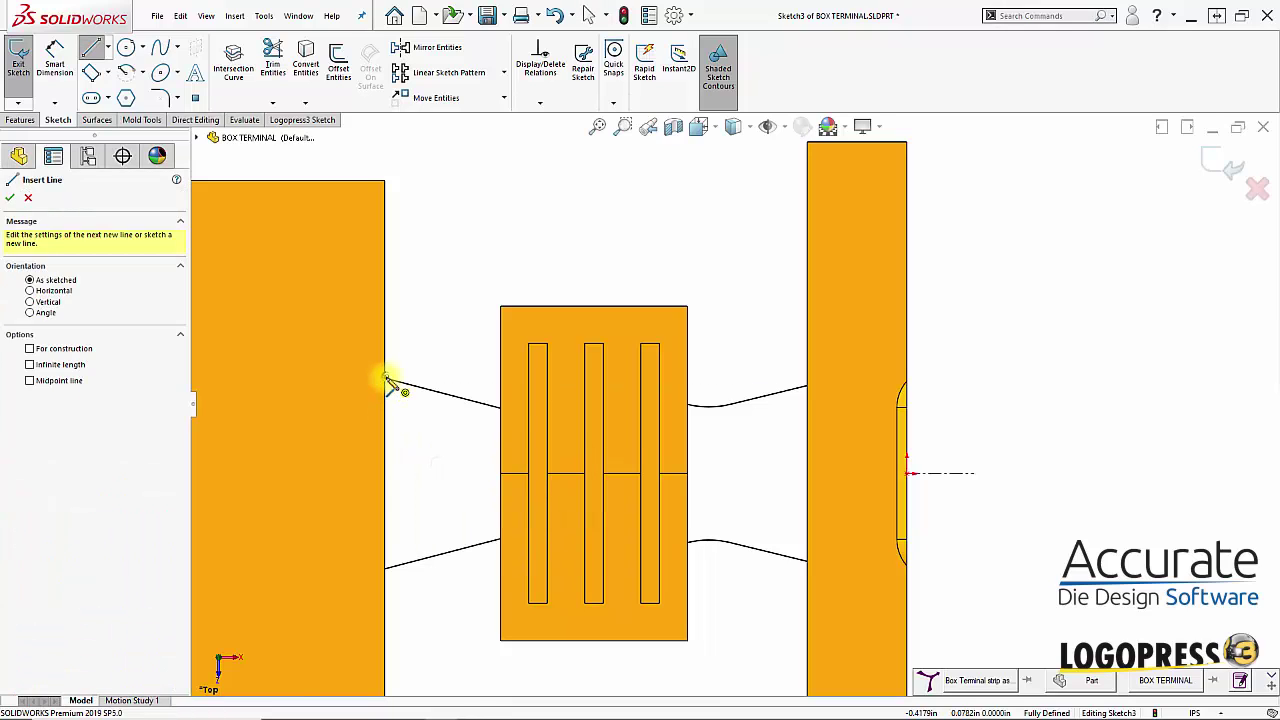
click(388, 380)
double_click(388, 572)
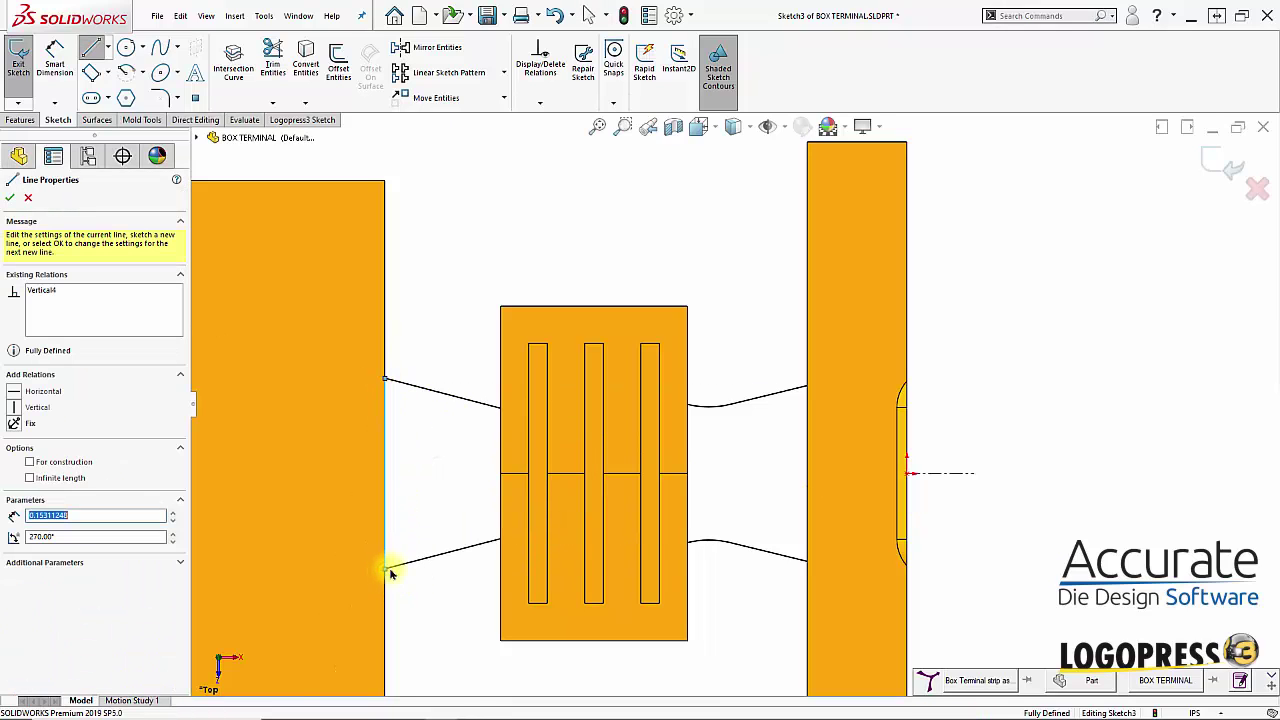
click(500, 408)
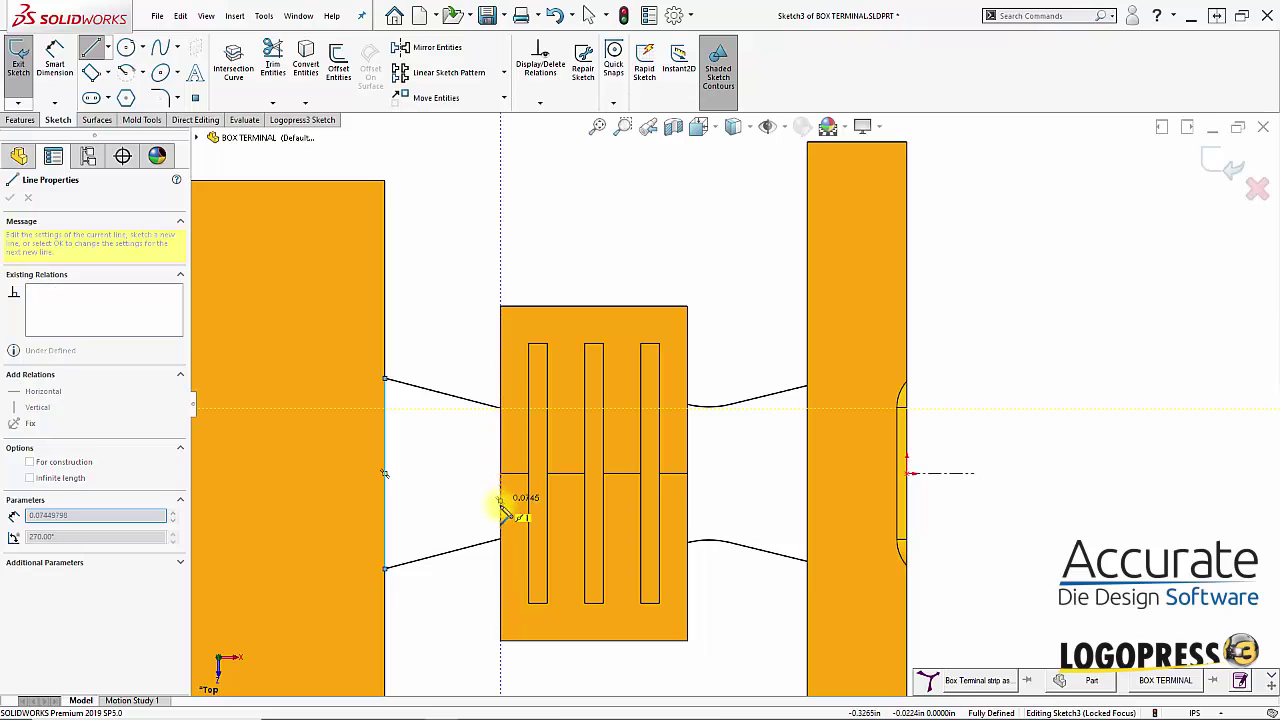
double_click(500, 545)
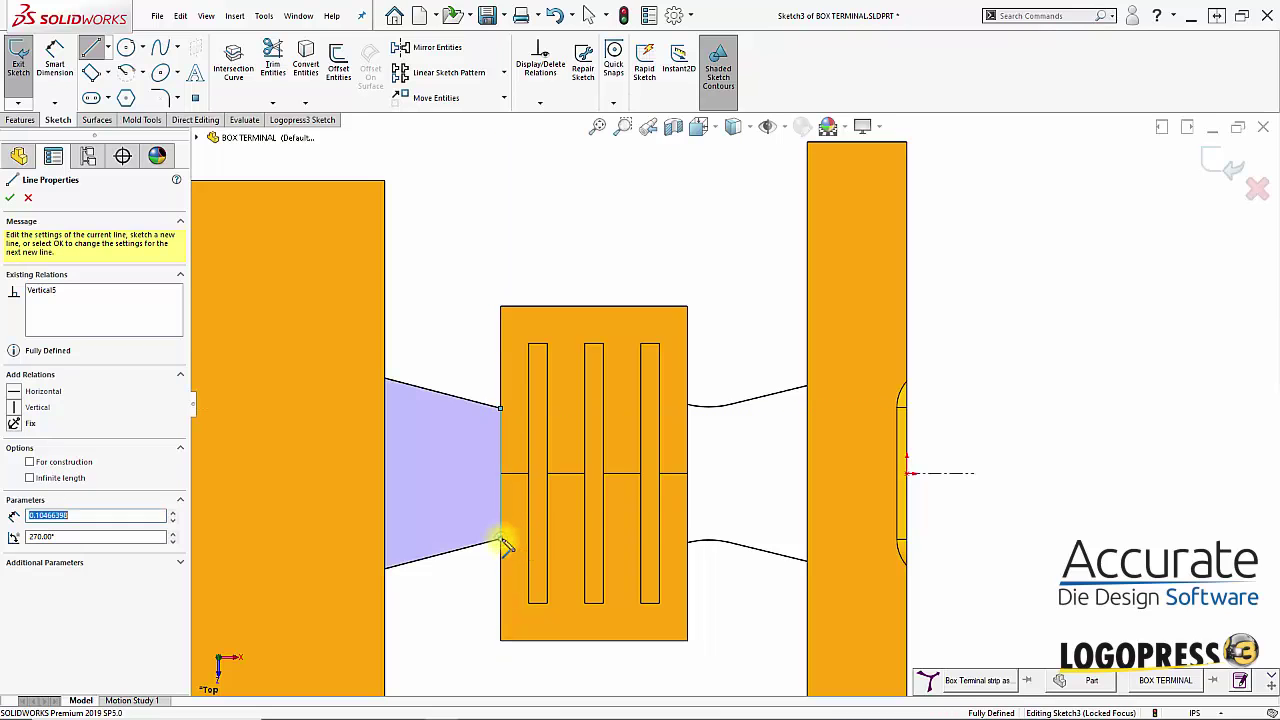
Sketch a vertical line joining the upper and lower arc endpoints on the serrated body's edge facing the end crimp
click(687, 405)
key(Escape)
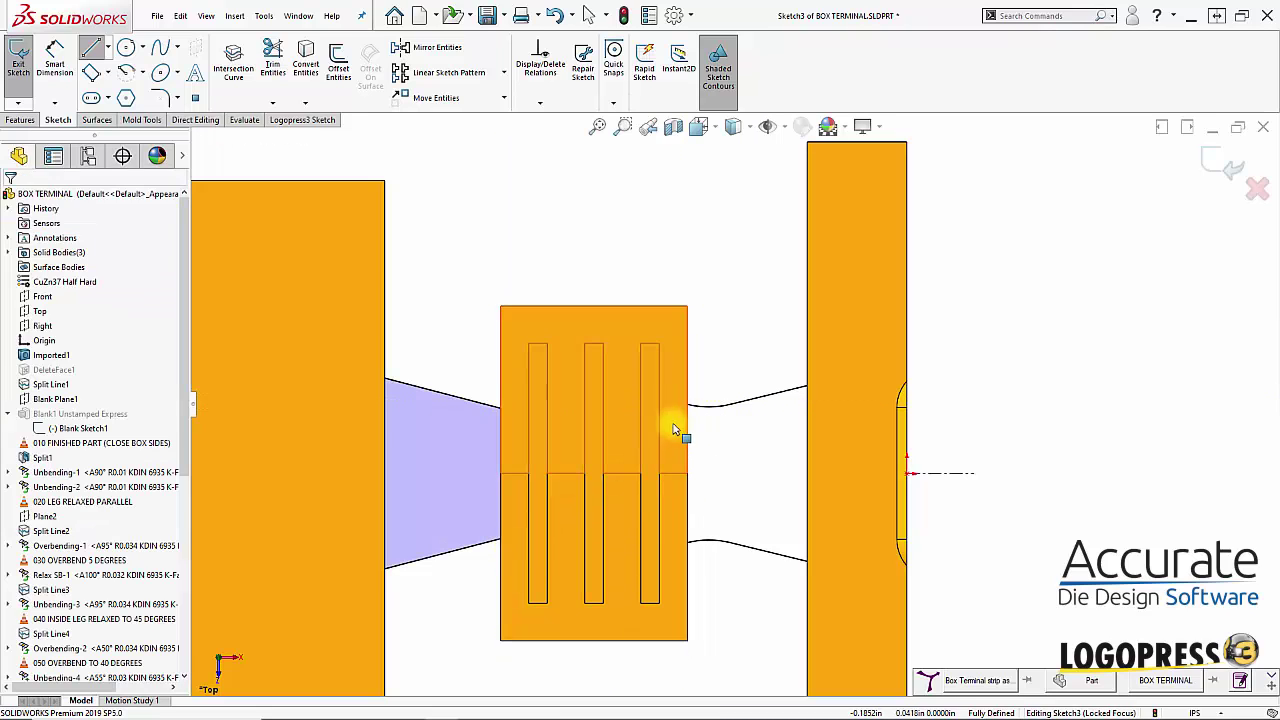
key(s)
click(685, 448)
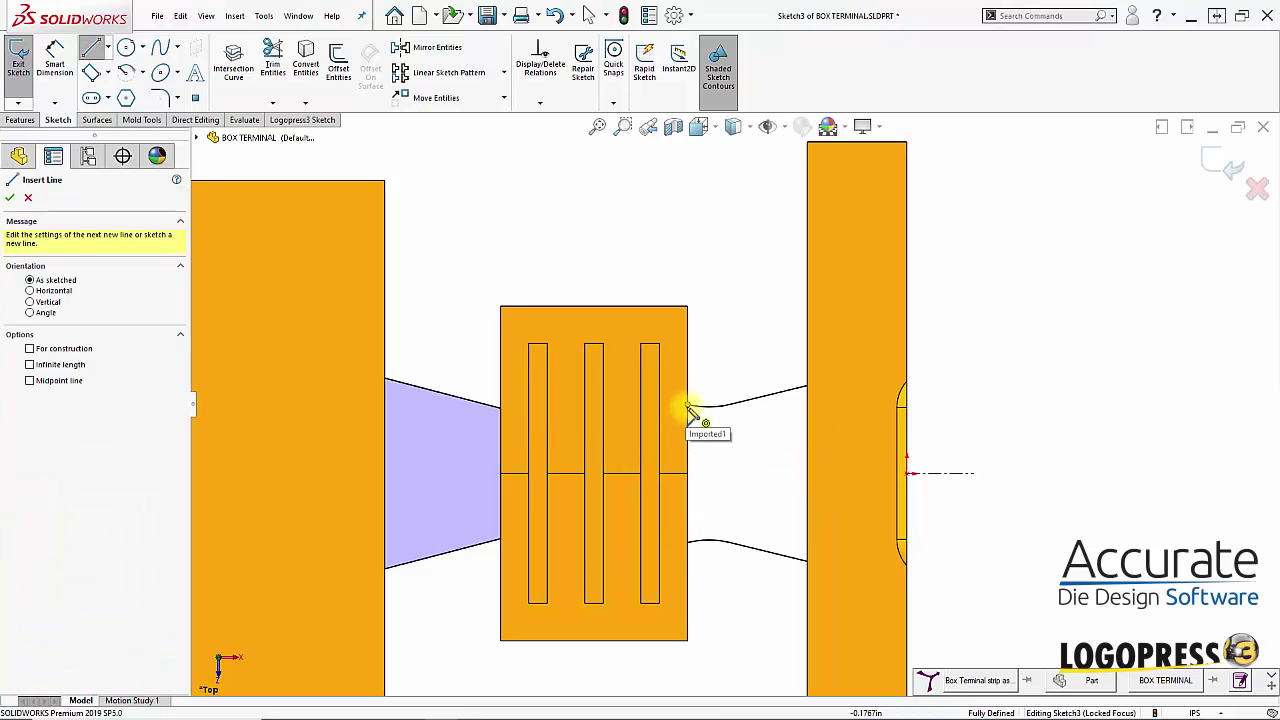
click(689, 409)
double_click(688, 541)
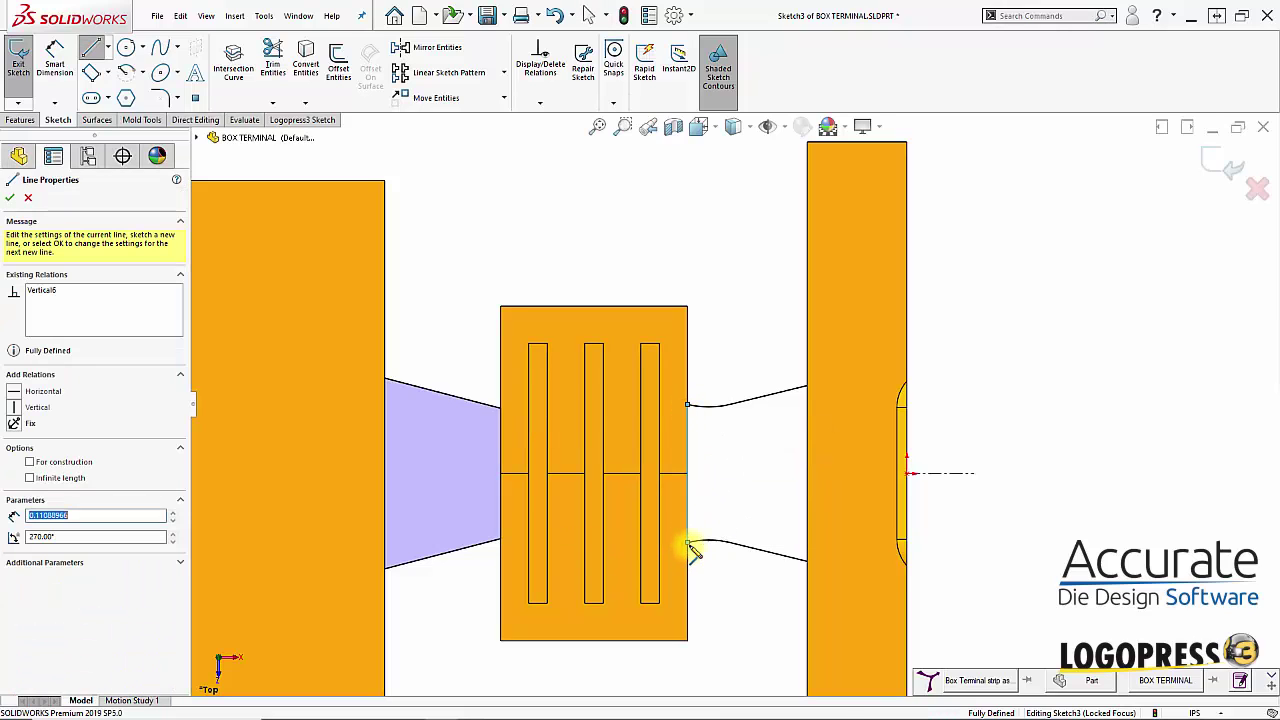
Close the second transition profile with a vertical line joining its upper and lower endpoints along the end crimp's inner edge
click(808, 387)
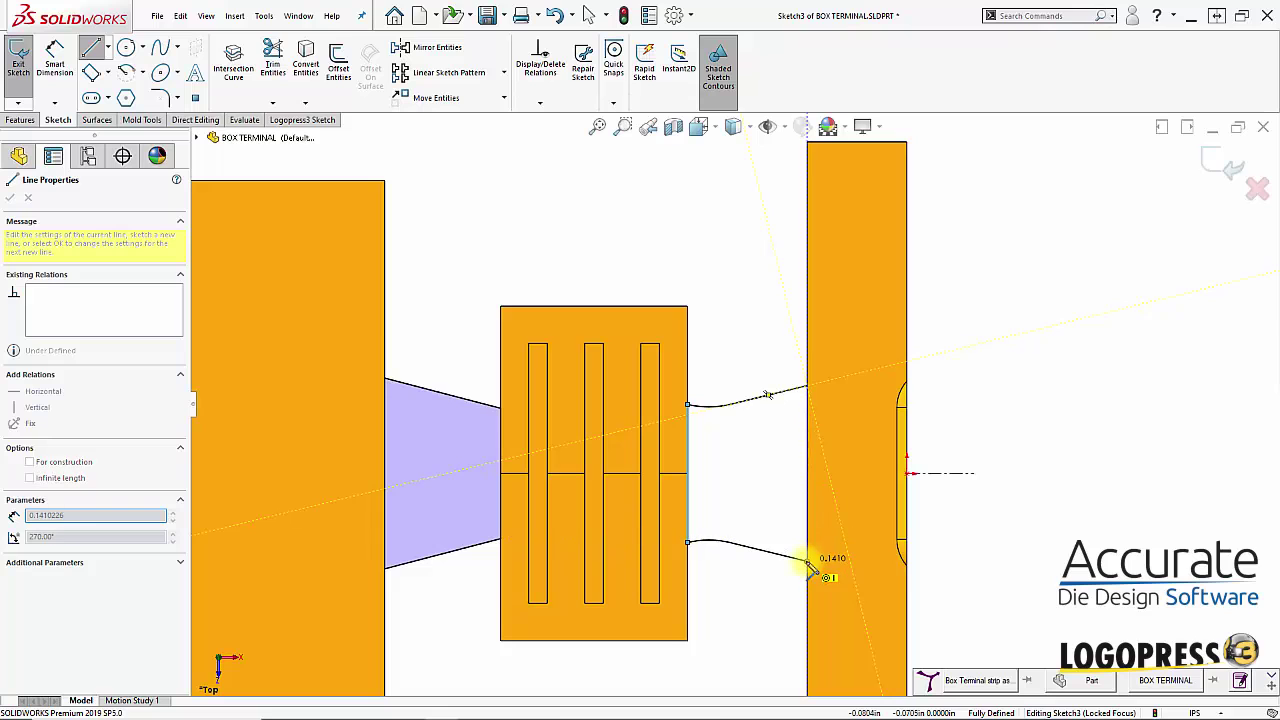
click(809, 561)
key(Escape)
Extrude both transition profiles up to the top face of the flattened box body, merging the result
key(s)
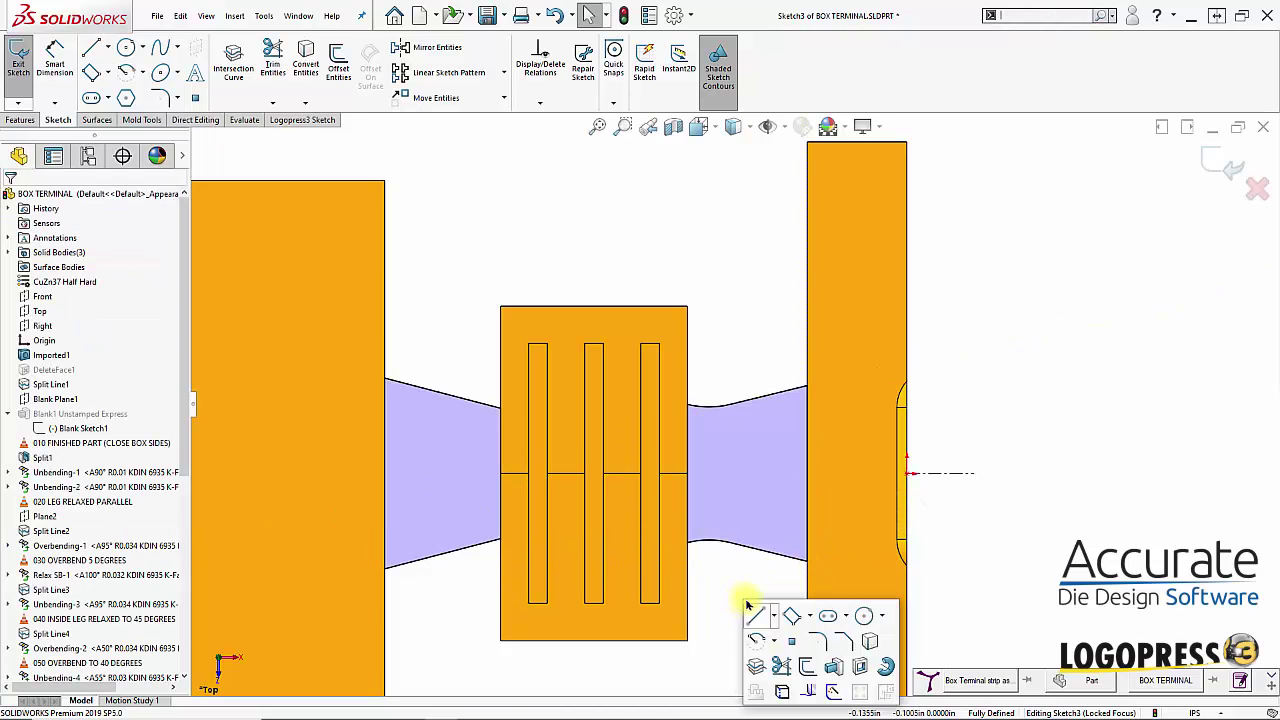
click(812, 665)
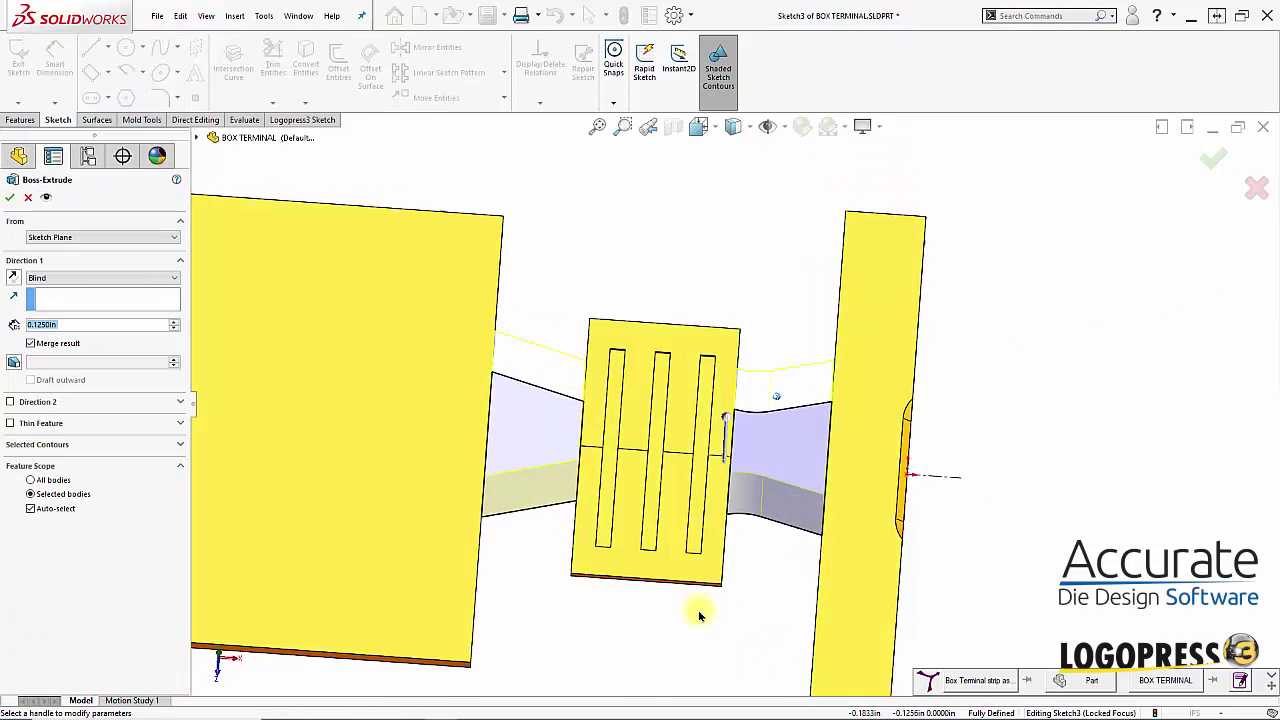
click(485, 407)
key(Return)
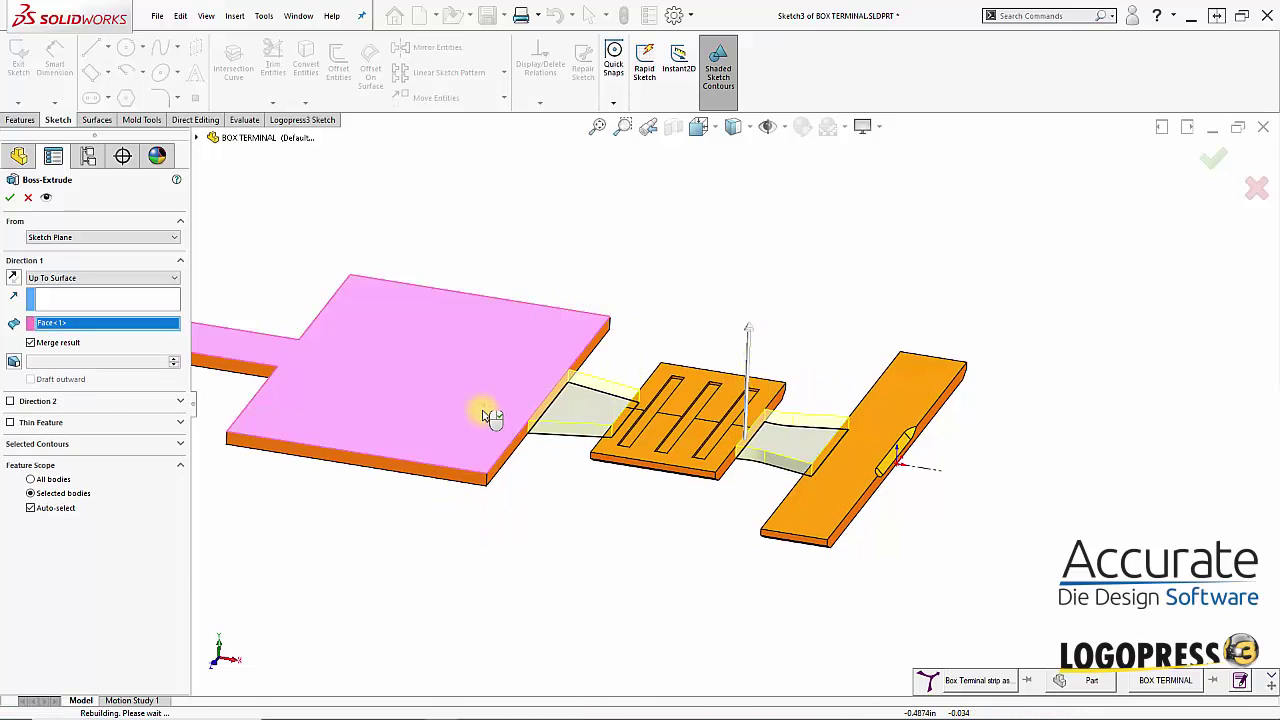
scroll(634, 572, up, 2)
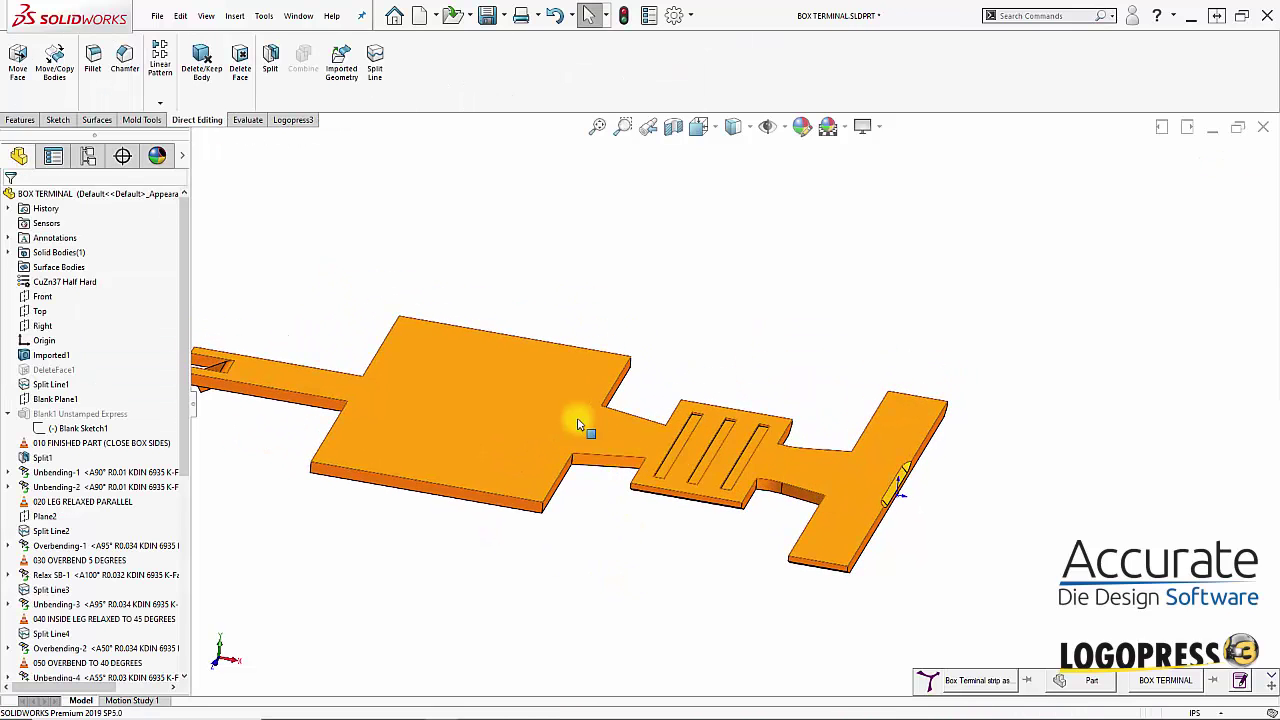
middle_drag(532, 603, 520, 545)
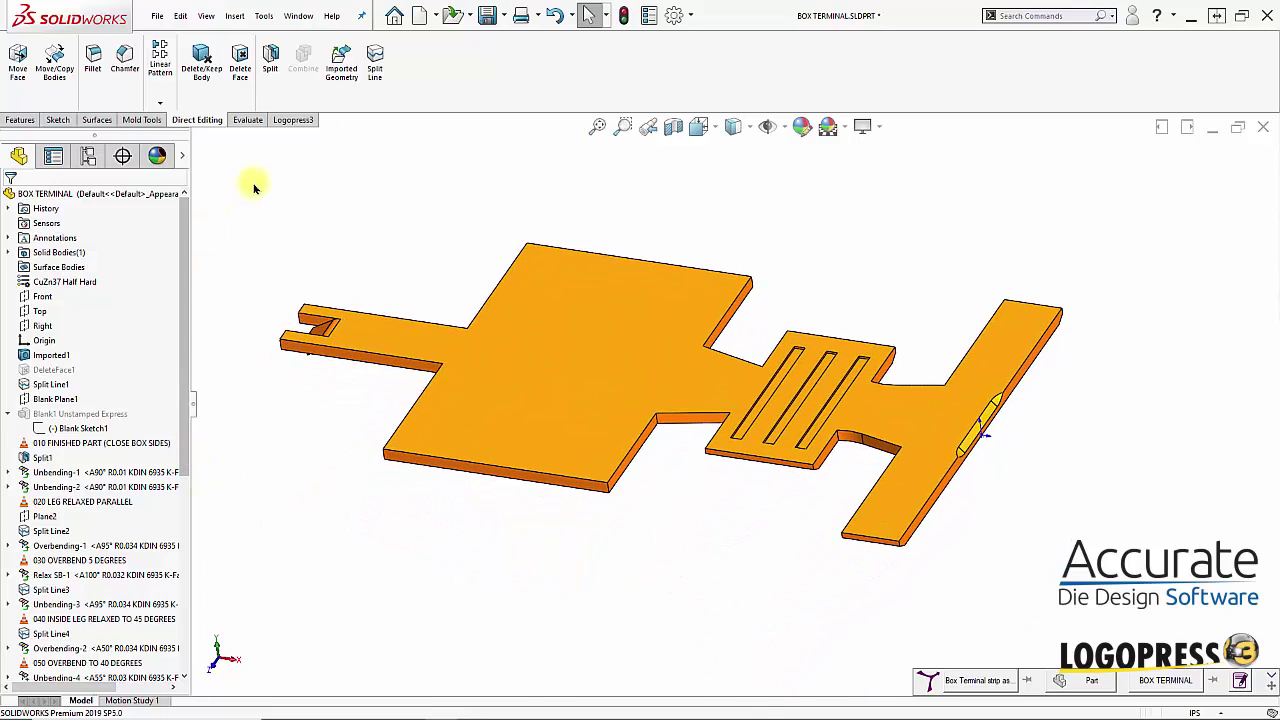
Insert a station mark after the extrusion and name it 110 LANCE FORM
click(290, 120)
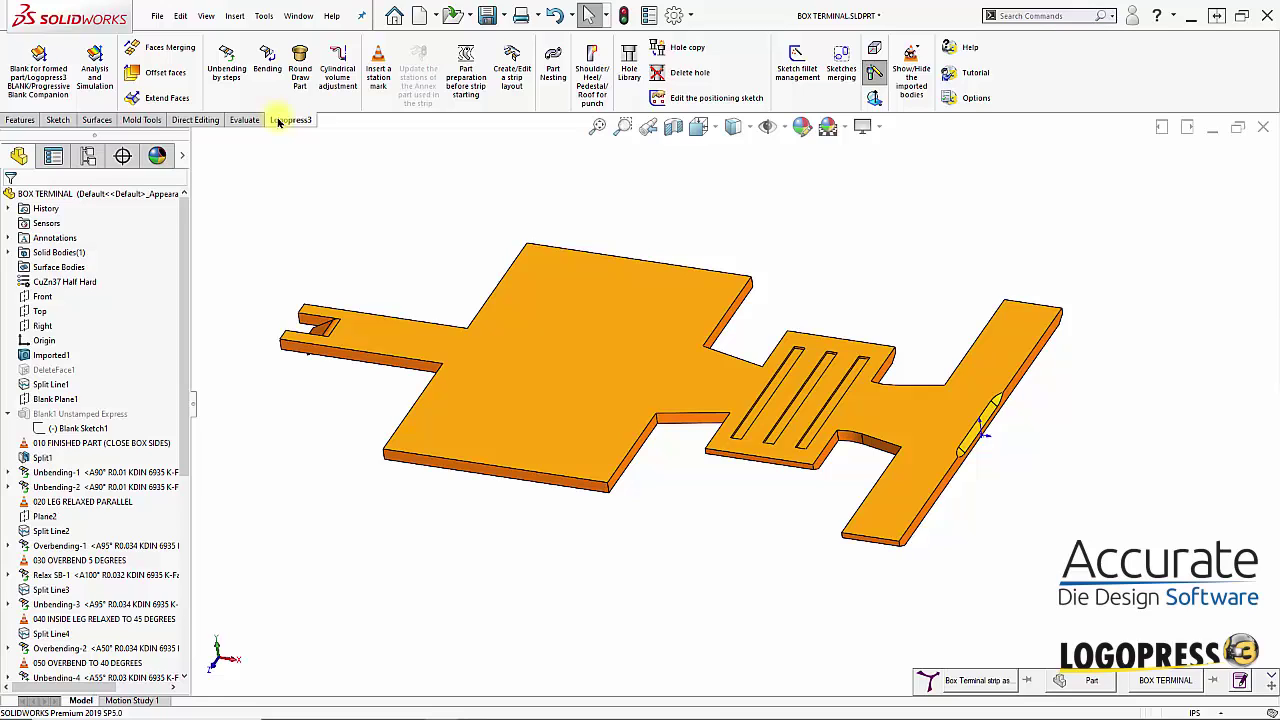
click(378, 80)
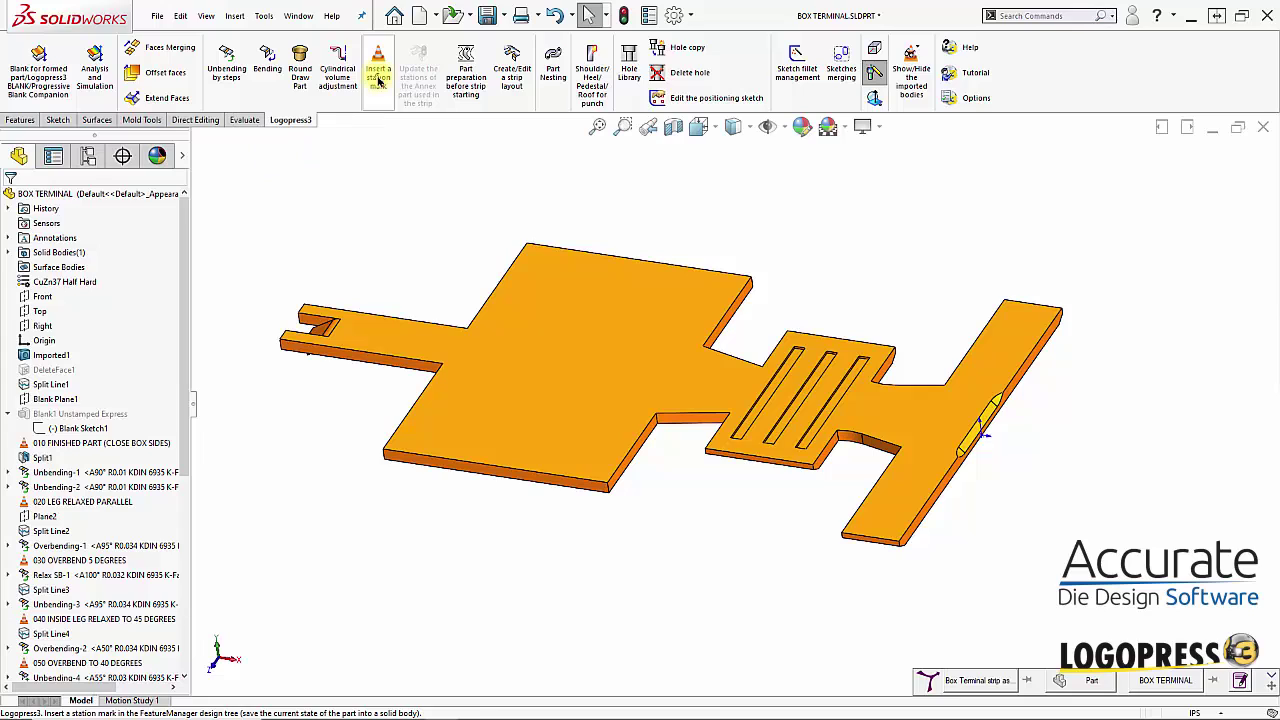
click(66, 664)
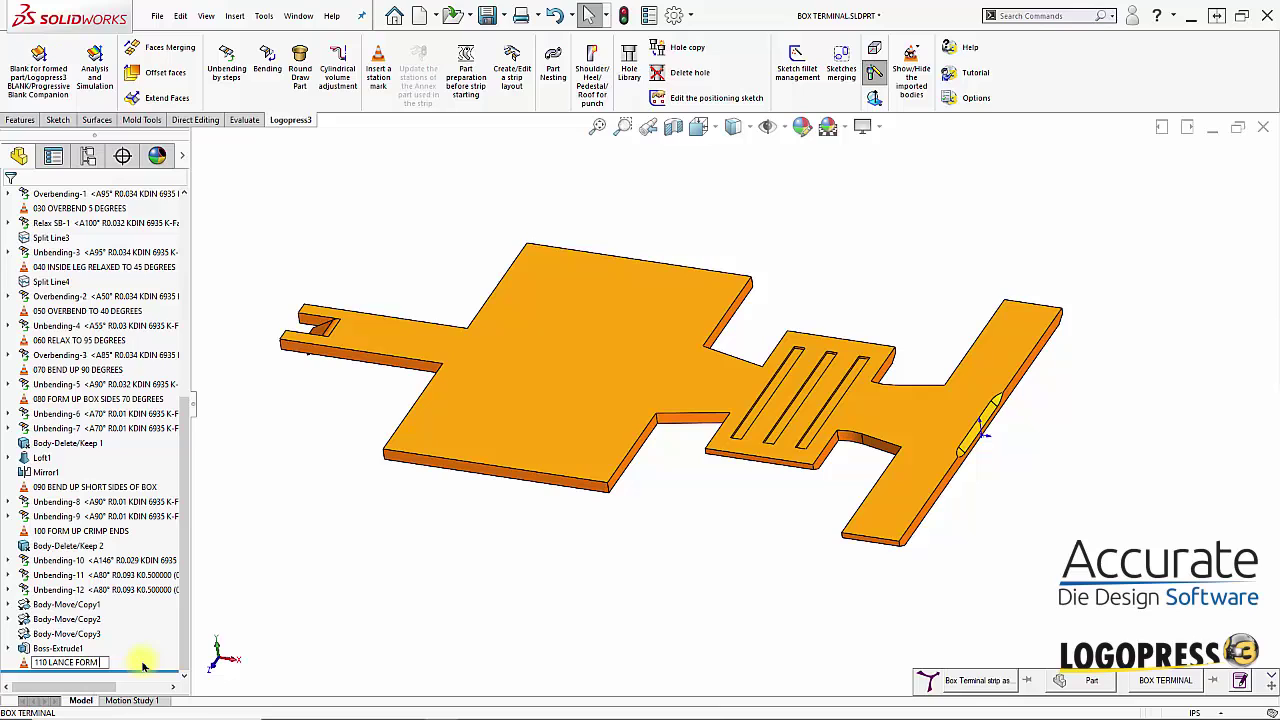
key(Return)
Set up an unbending by steps on the cylindrical bend face of the lance at the leg's end
middle_drag(323, 306, 489, 480)
scroll(481, 550, down, 3)
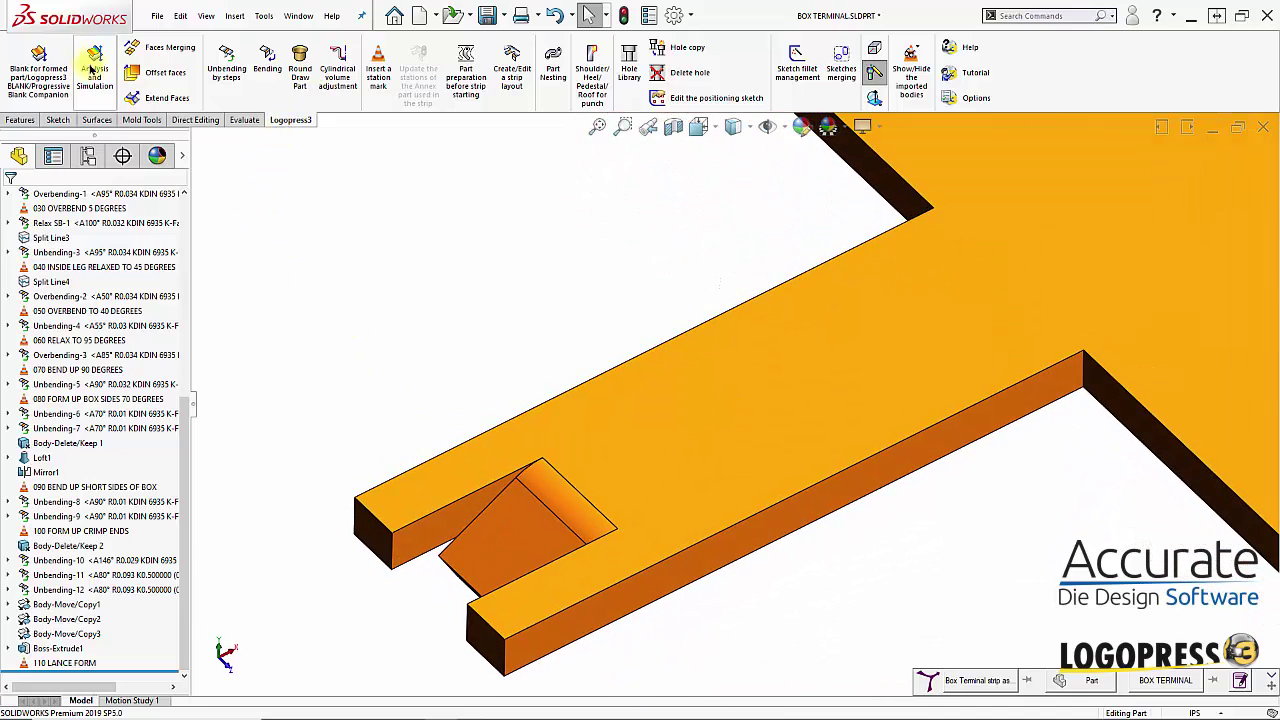
click(242, 78)
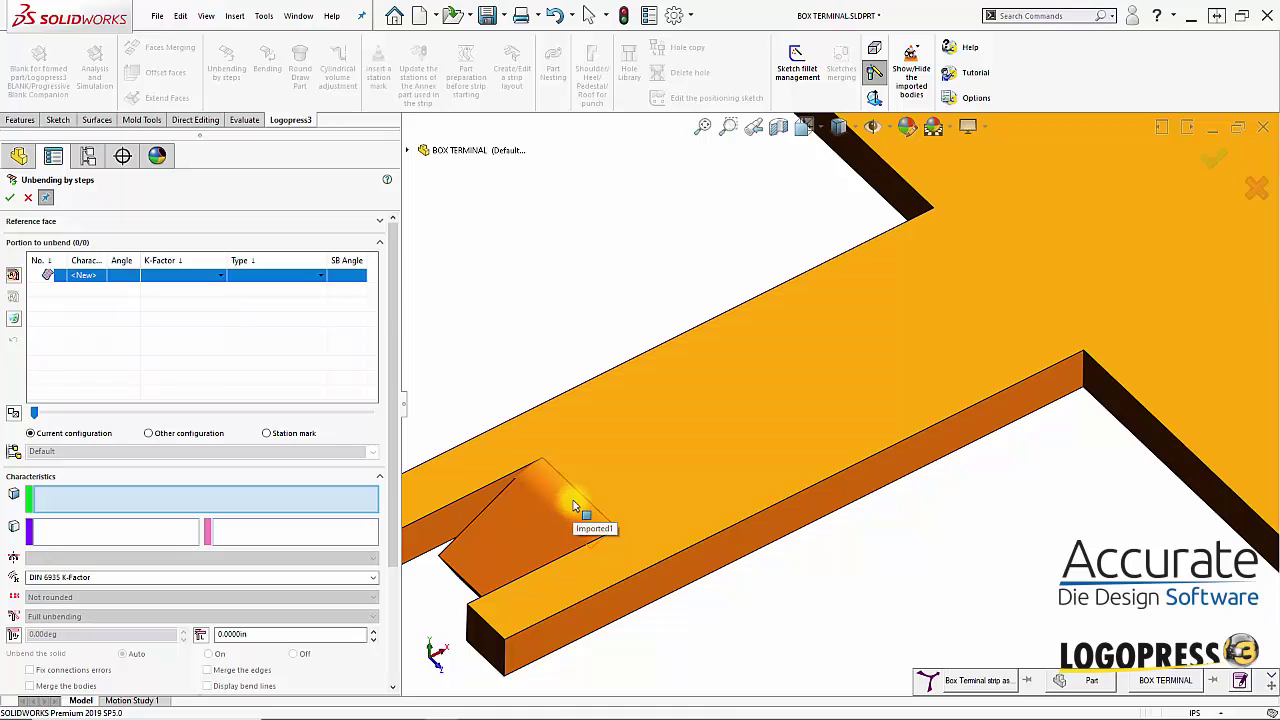
click(576, 502)
scroll(394, 543, down, 3)
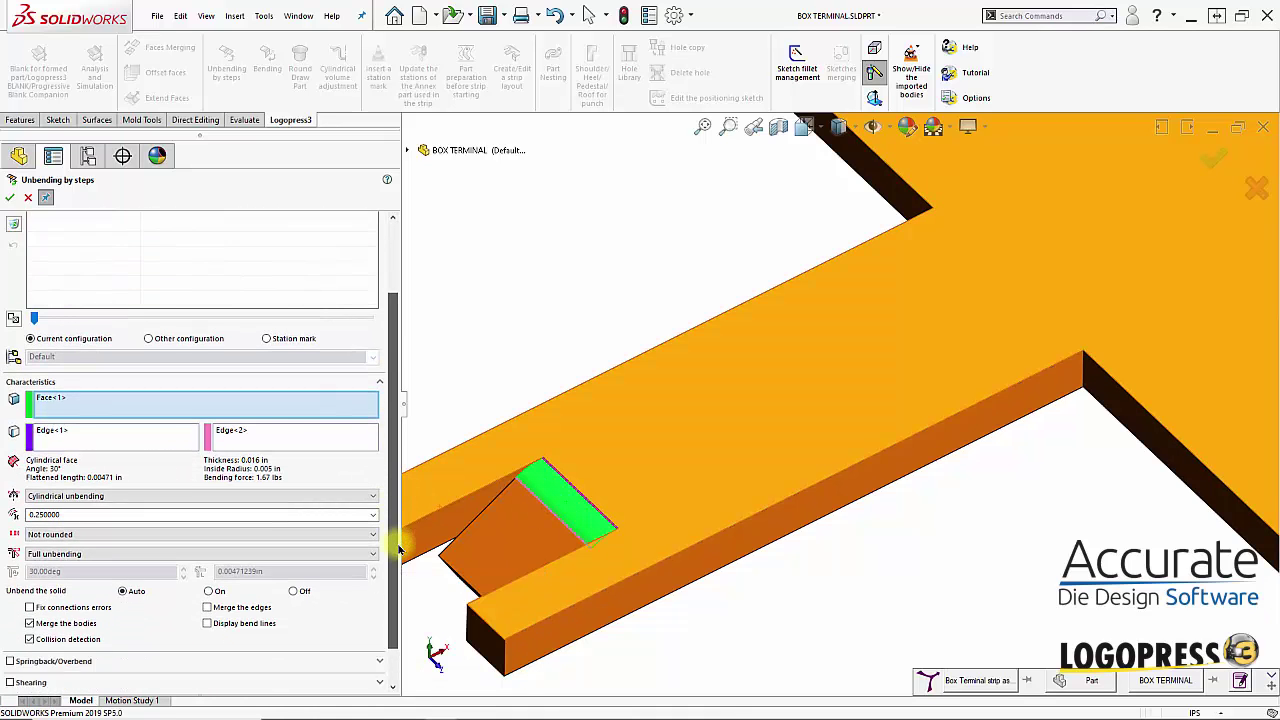
middle_drag(430, 570, 449, 581)
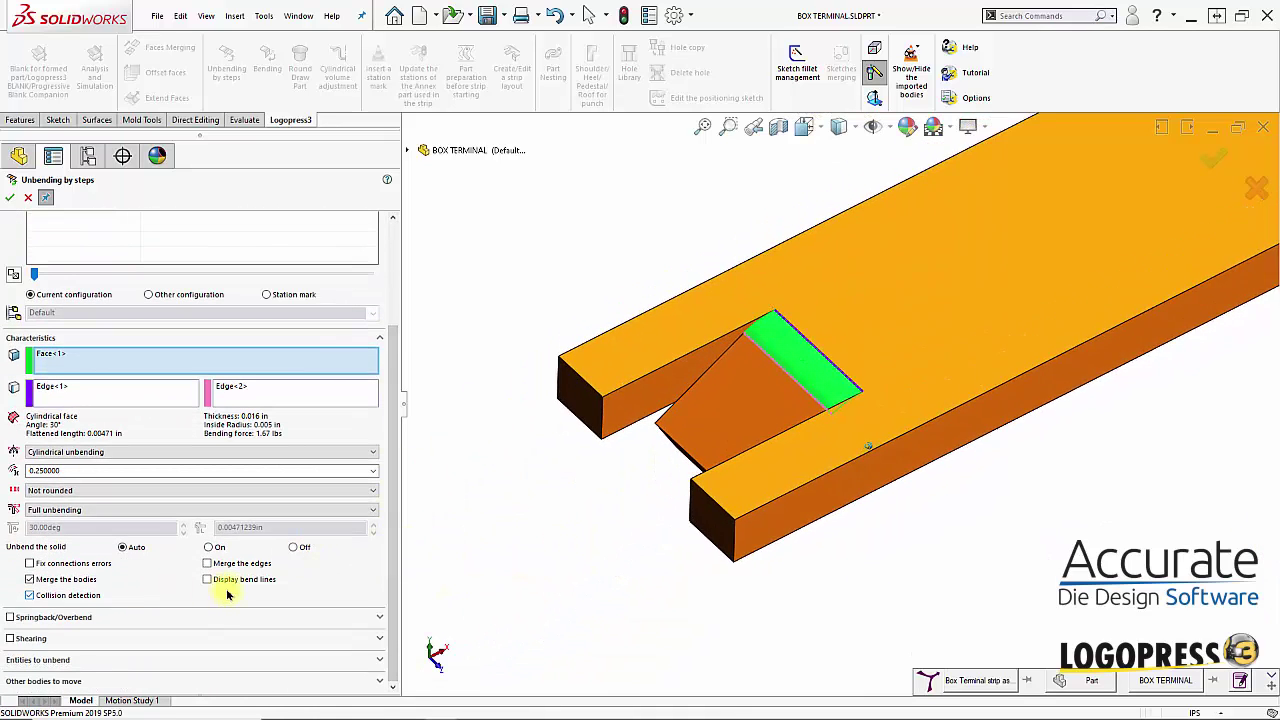
Enable shearing with the two slot edges on either side of the lance, and apply the full unbending
click(20, 640)
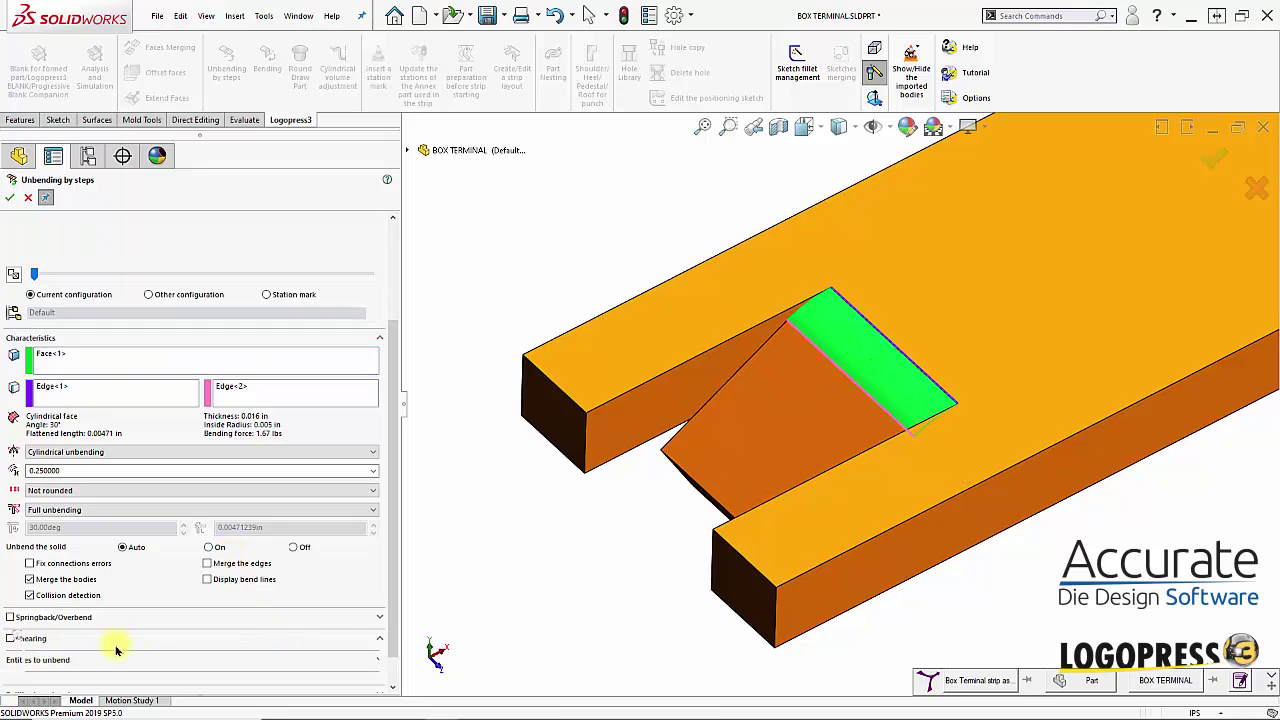
click(669, 379)
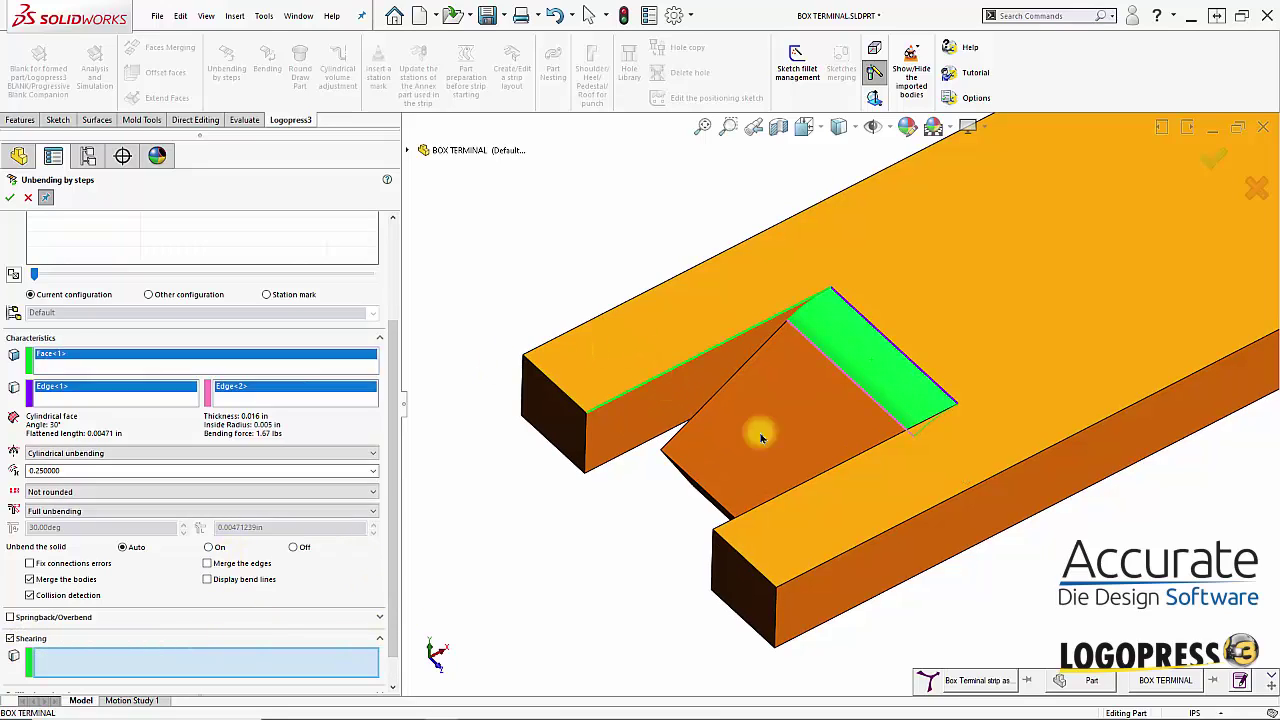
click(782, 502)
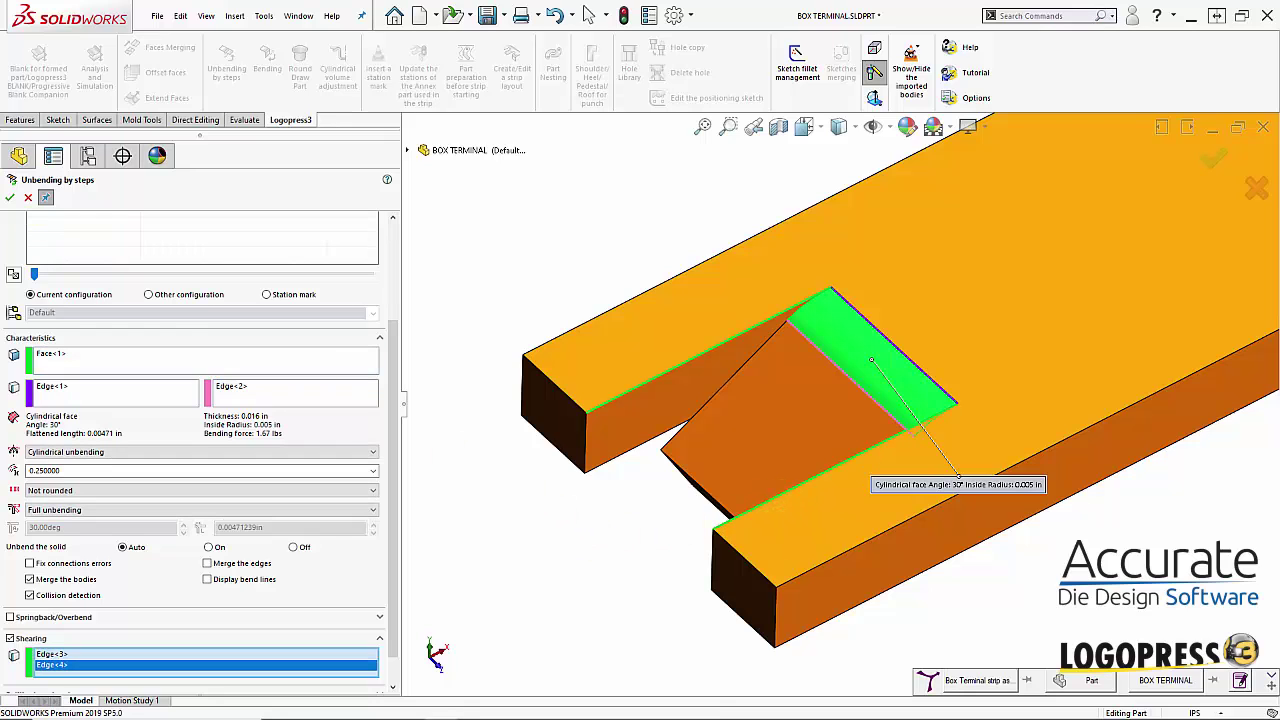
click(10, 197)
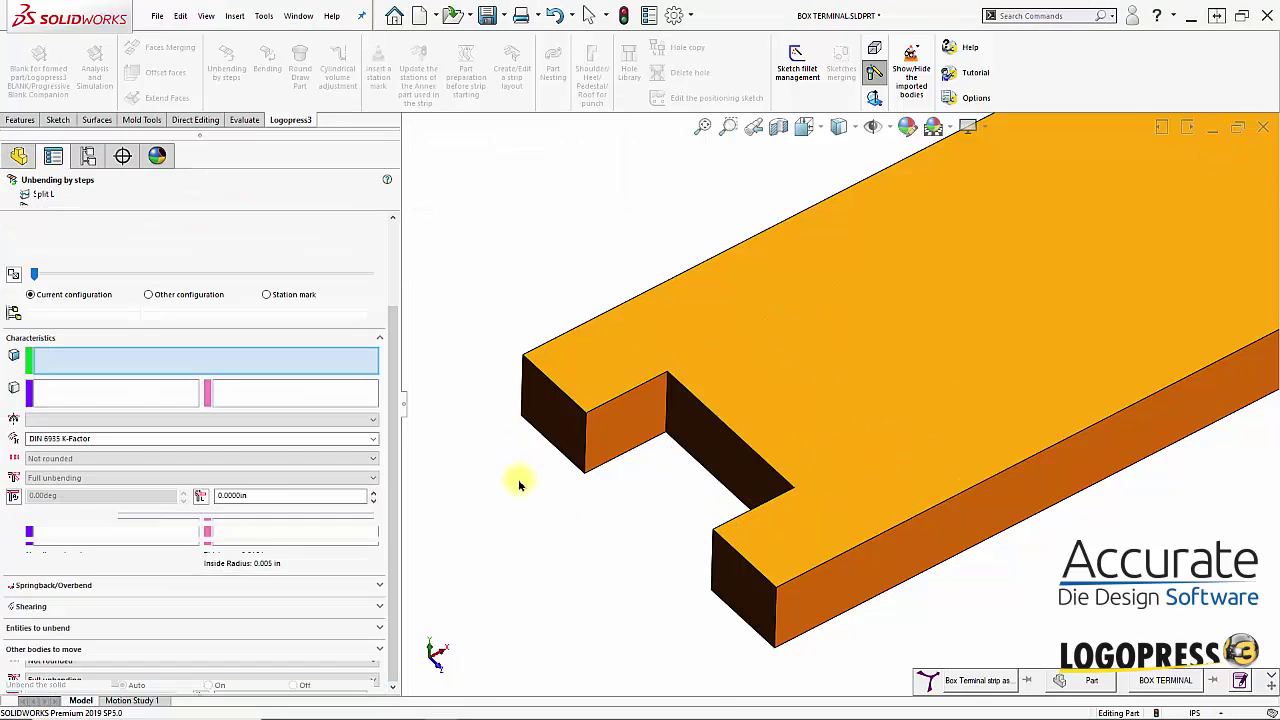
click(30, 197)
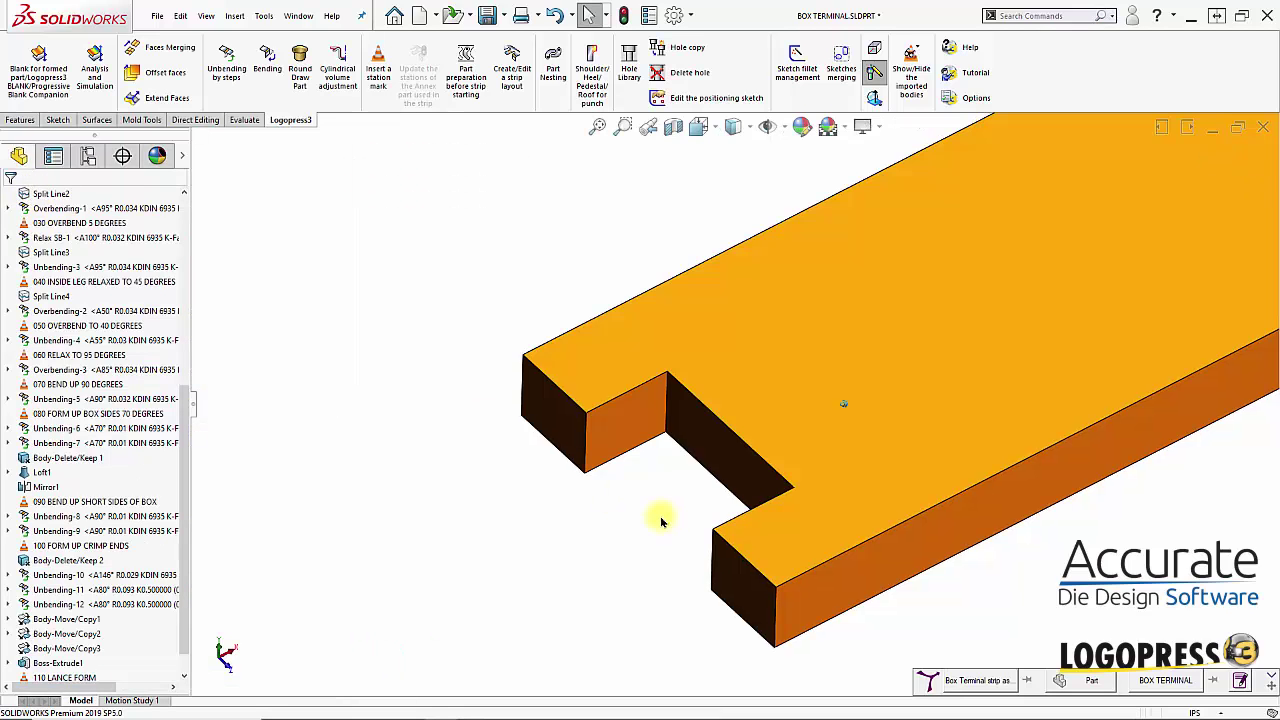
Start a sketch on one inner side face of the notch at the leg's end and convert the face's edges
middle_drag(657, 517, 411, 487)
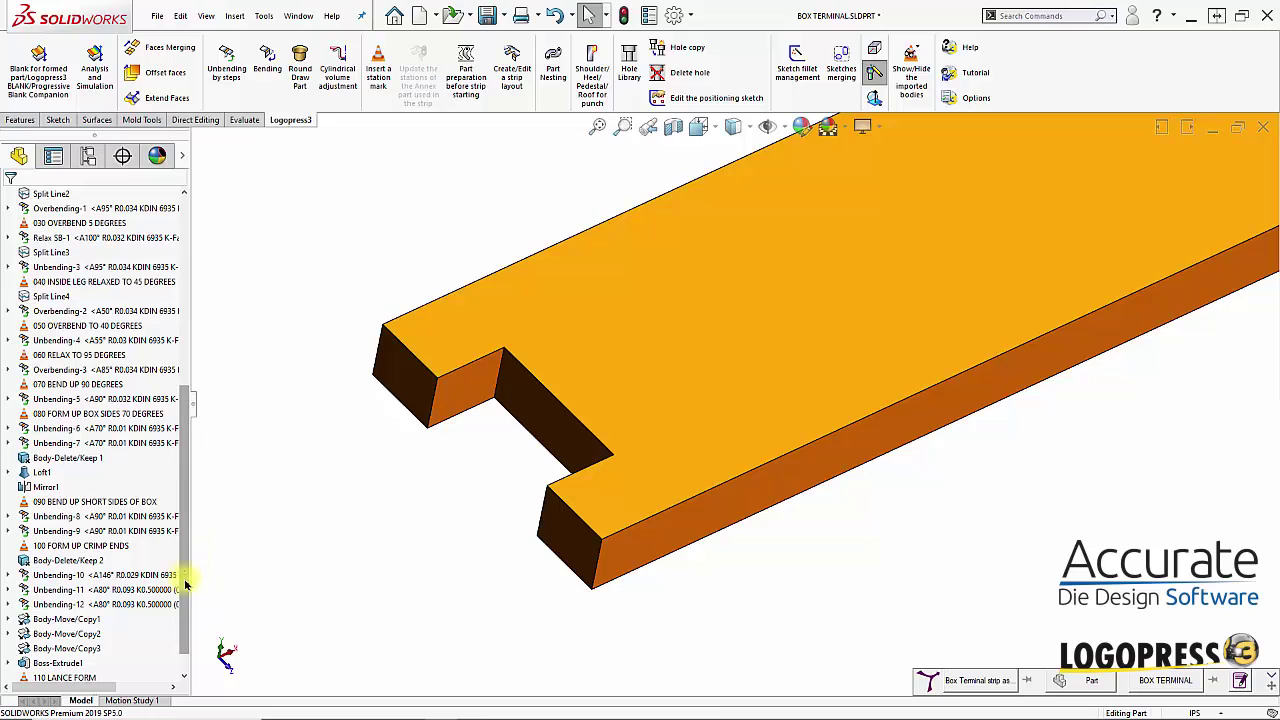
scroll(185, 568, down, 1)
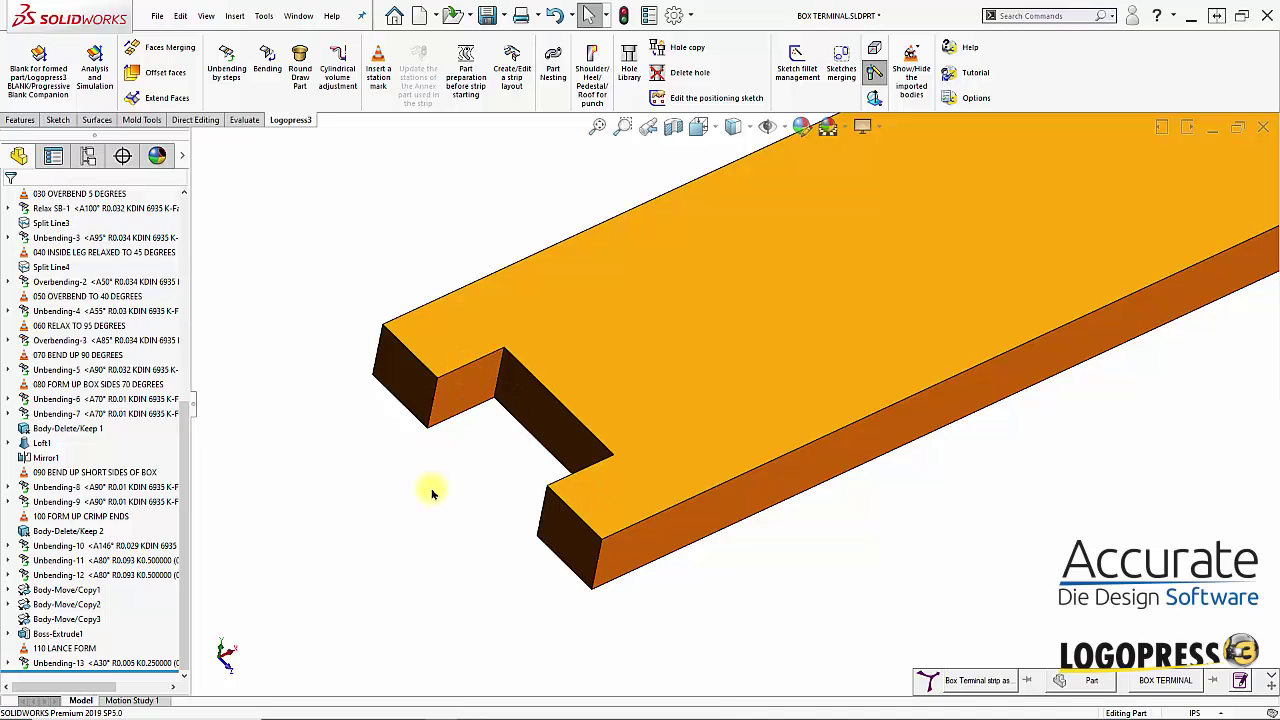
middle_drag(421, 486, 426, 380)
click(428, 388)
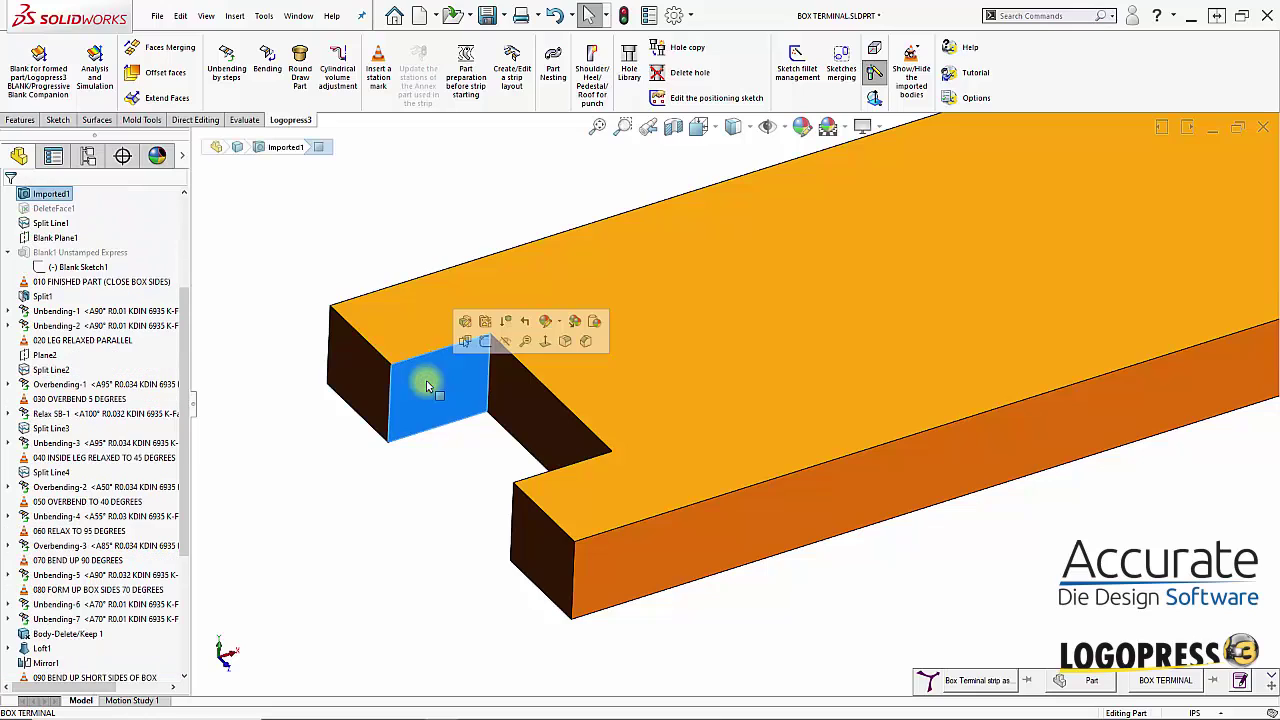
click(485, 341)
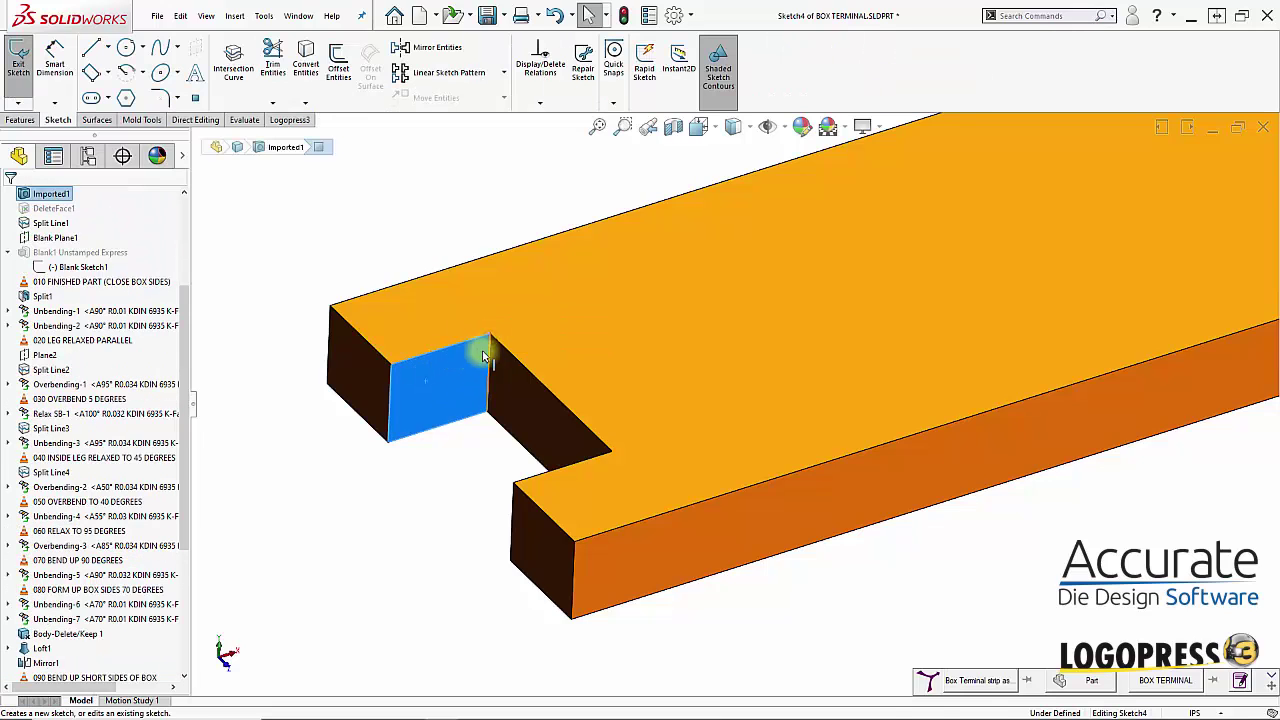
click(304, 60)
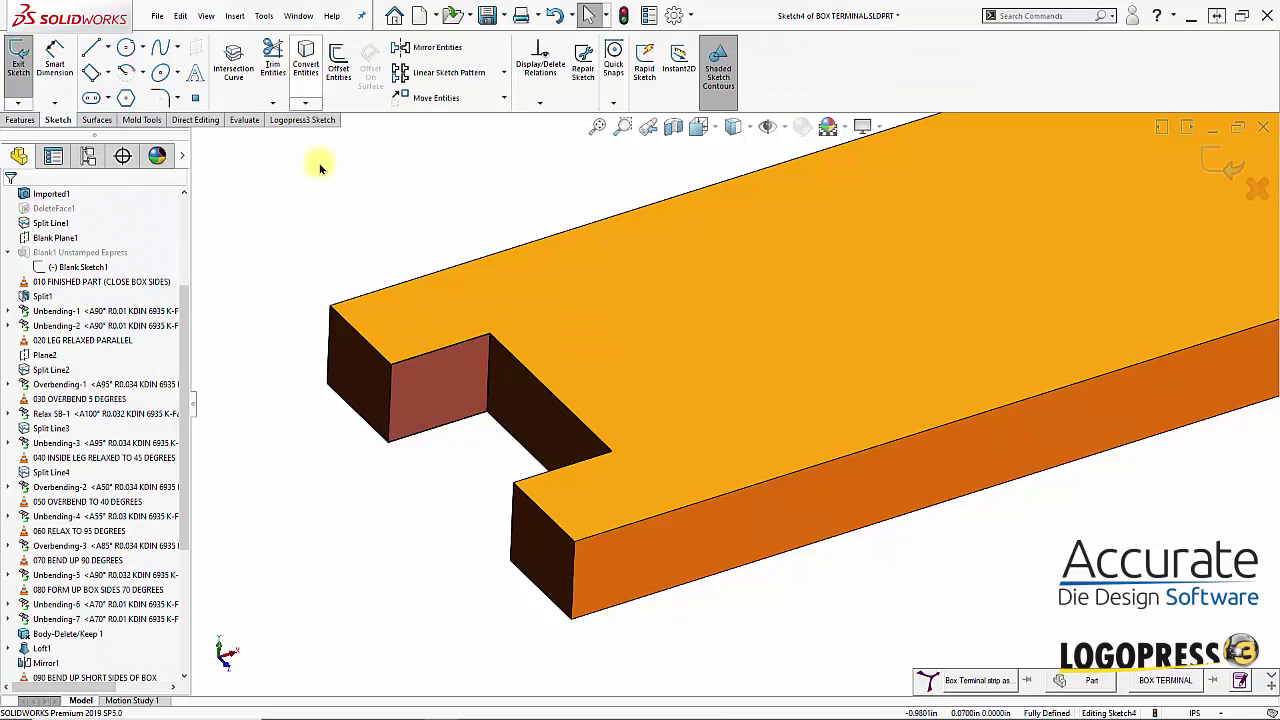
Delete all on-edge relations from the converted rectangle on the notch's side face
click(525, 82)
click(112, 434)
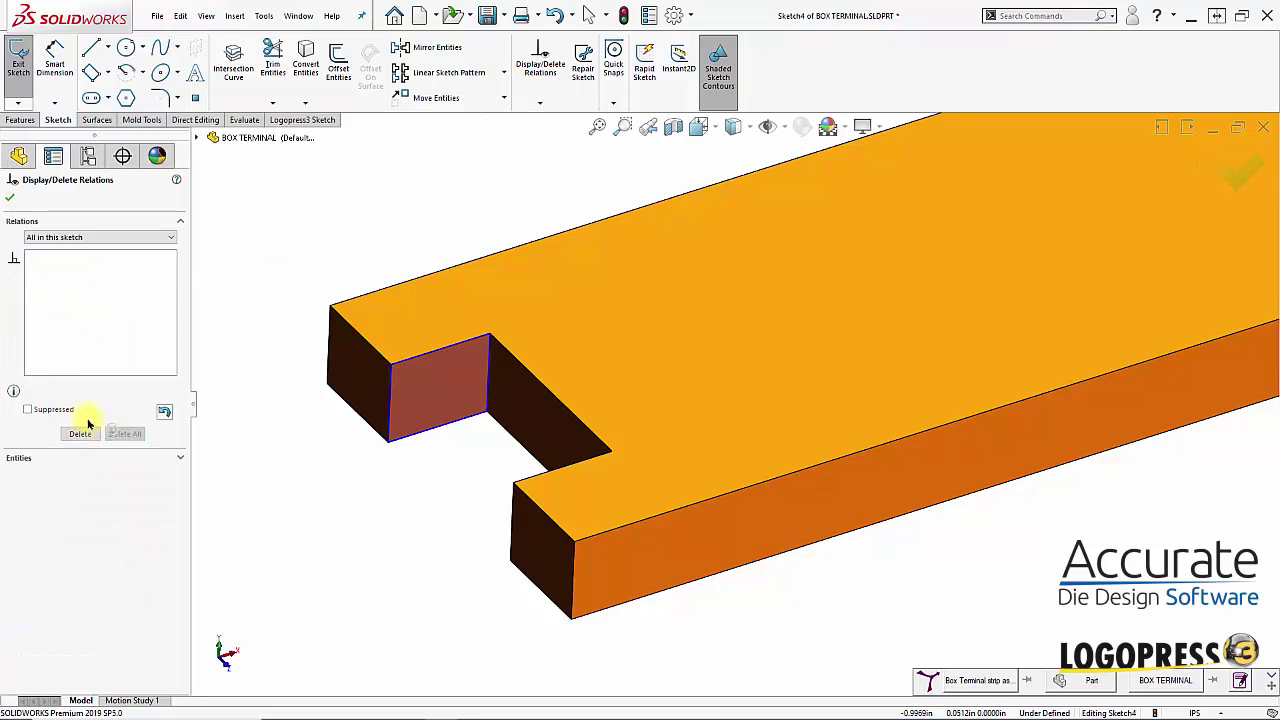
click(12, 181)
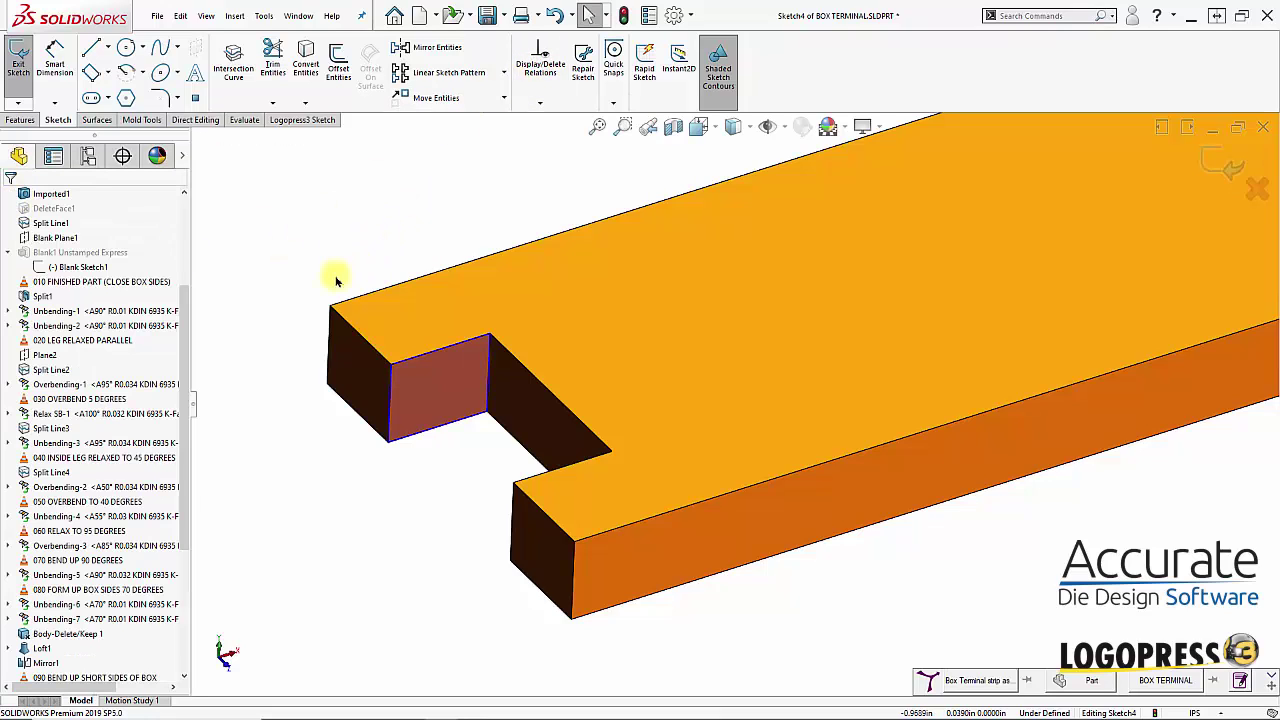
Fix all four converted lines in place and exit the sketch
drag(308, 232, 534, 486)
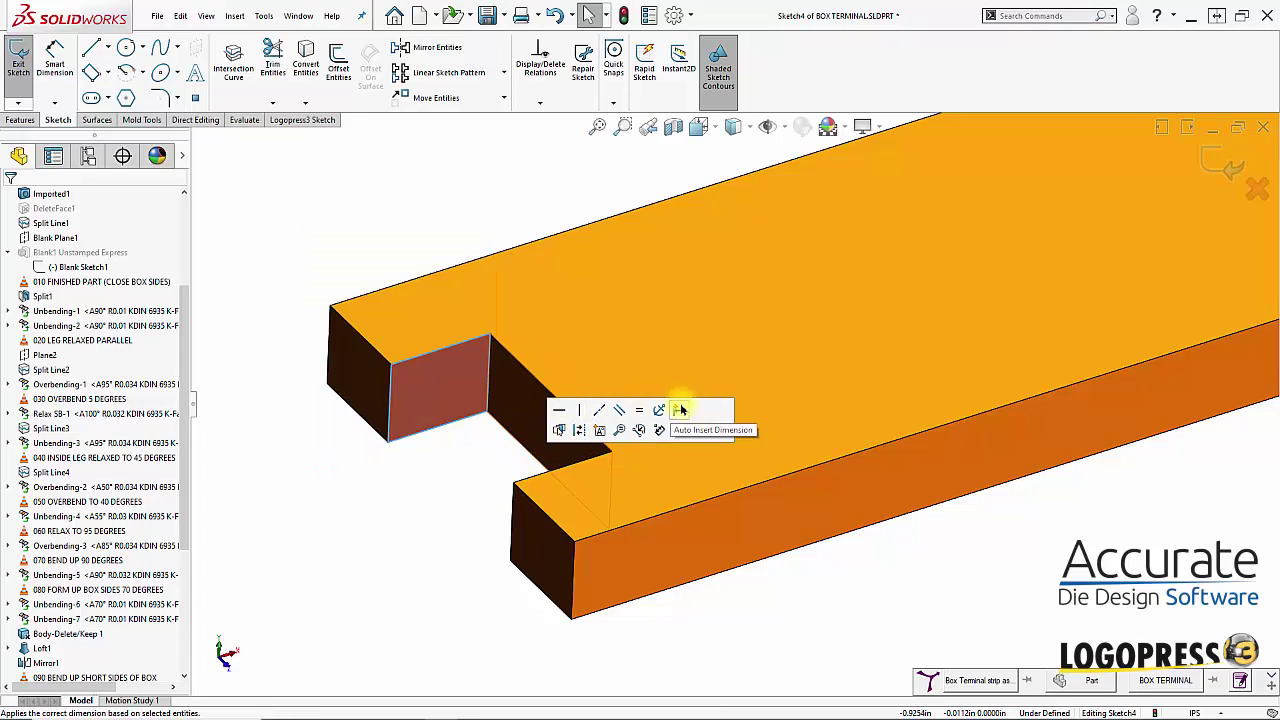
click(600, 432)
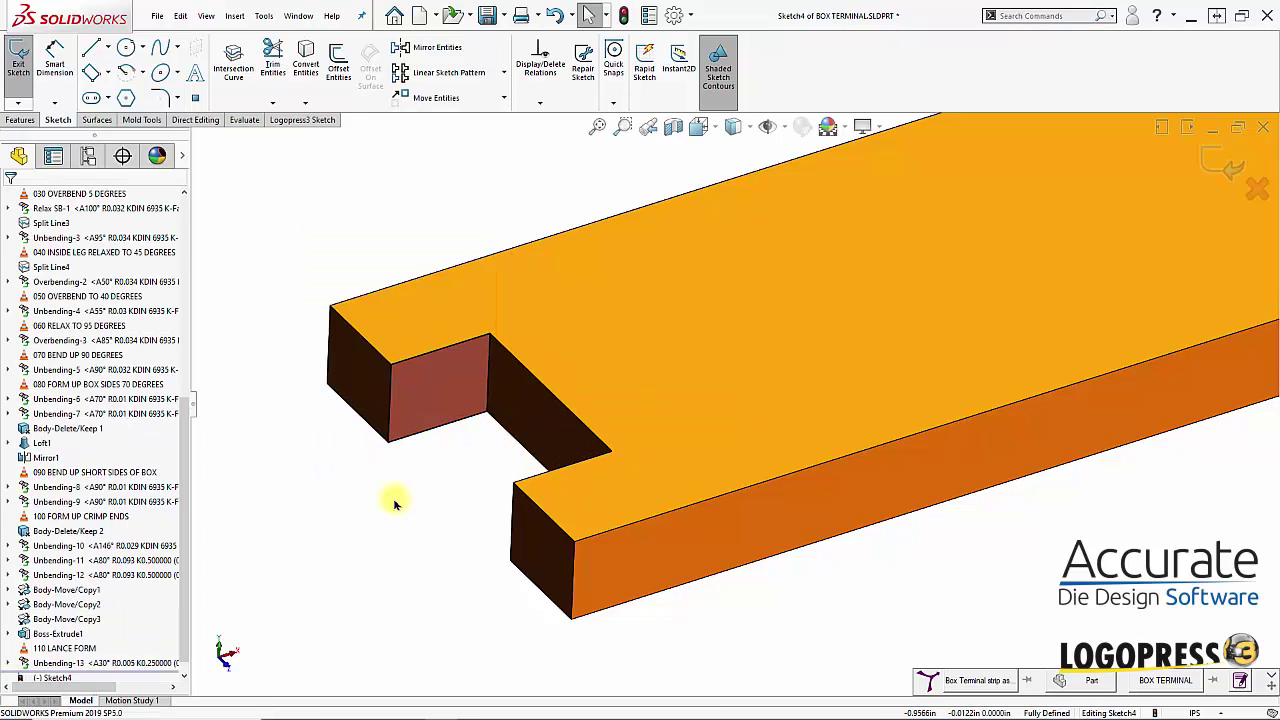
middle_drag(395, 503, 1061, 251)
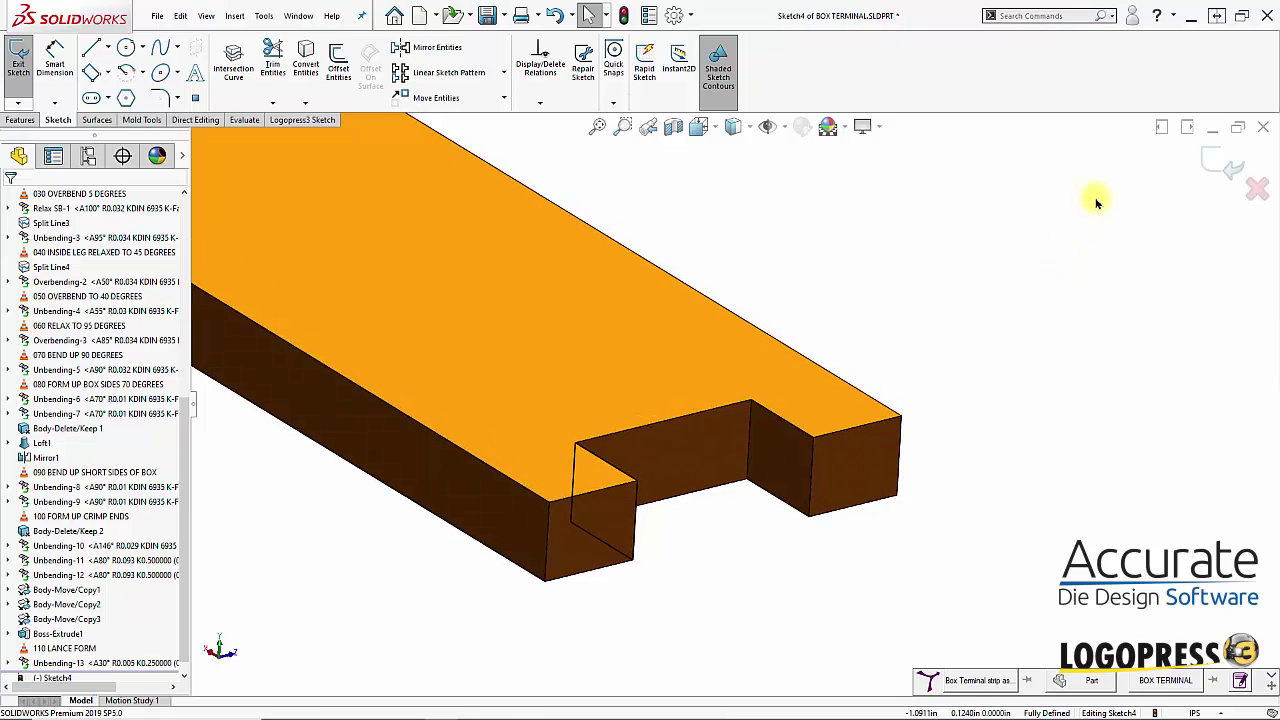
click(1222, 160)
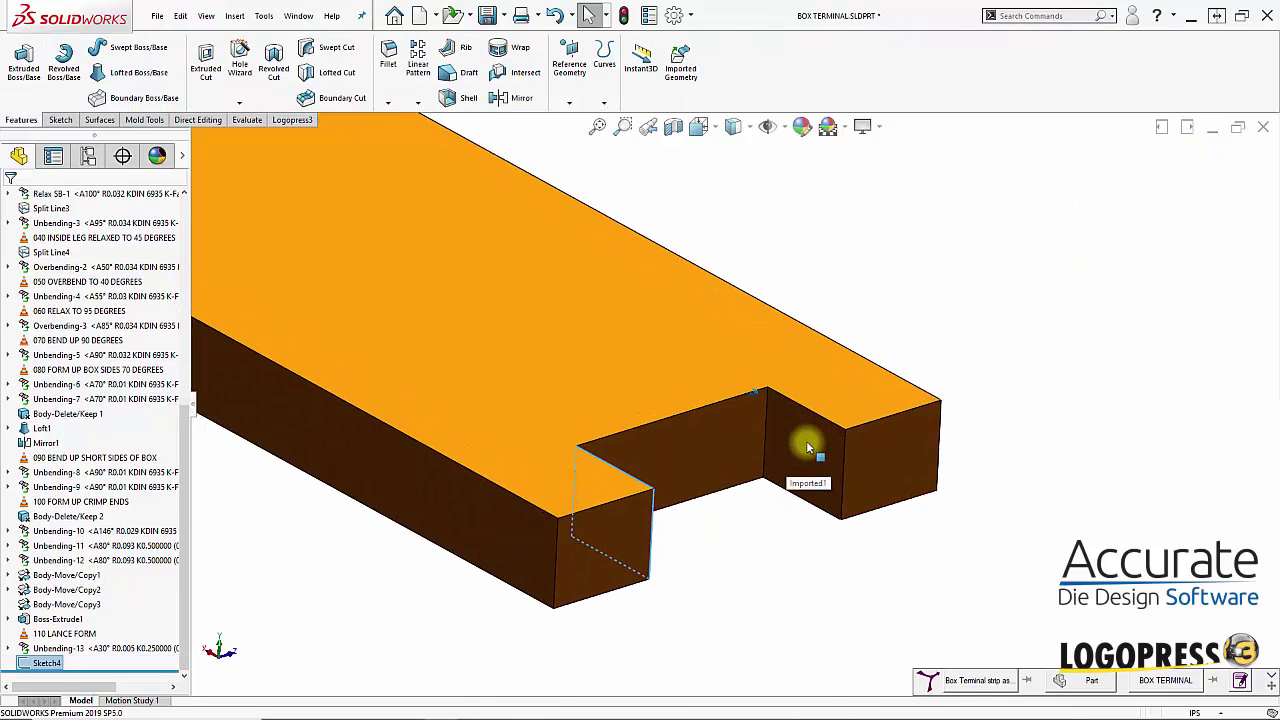
Start a sketch on the opposite inner side face of the notch and convert that face's edges
click(818, 433)
click(866, 402)
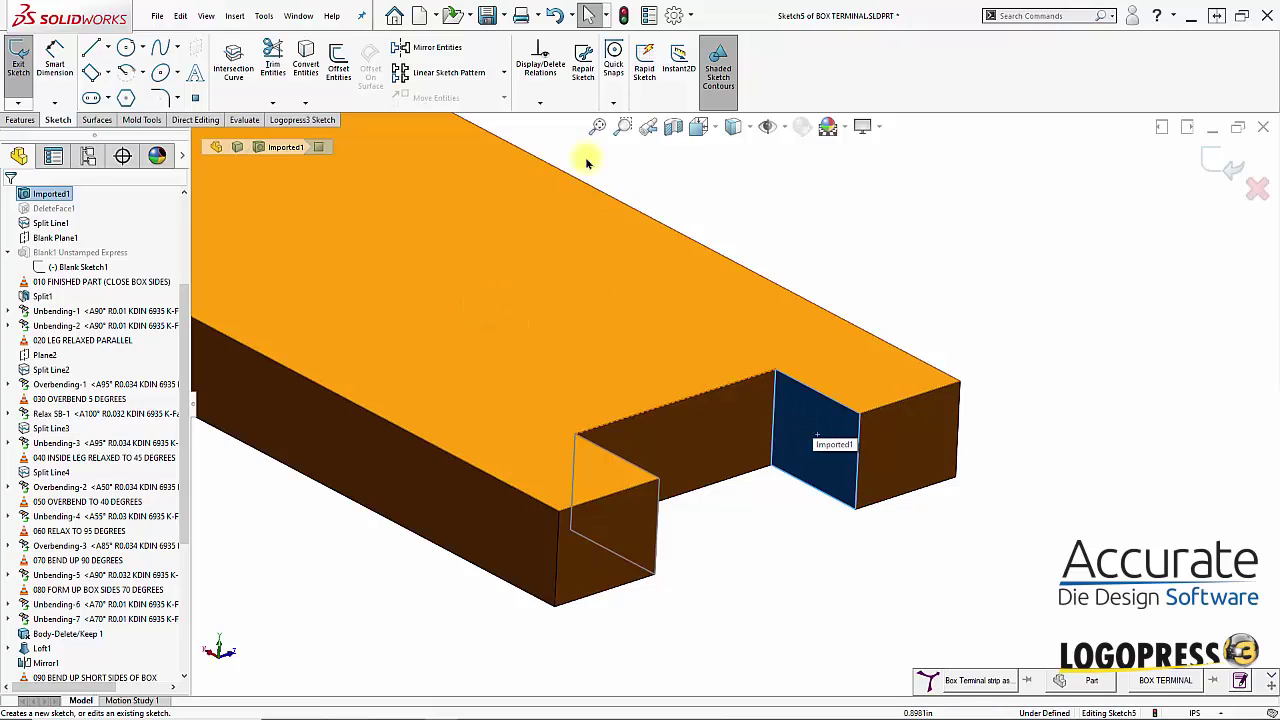
click(305, 64)
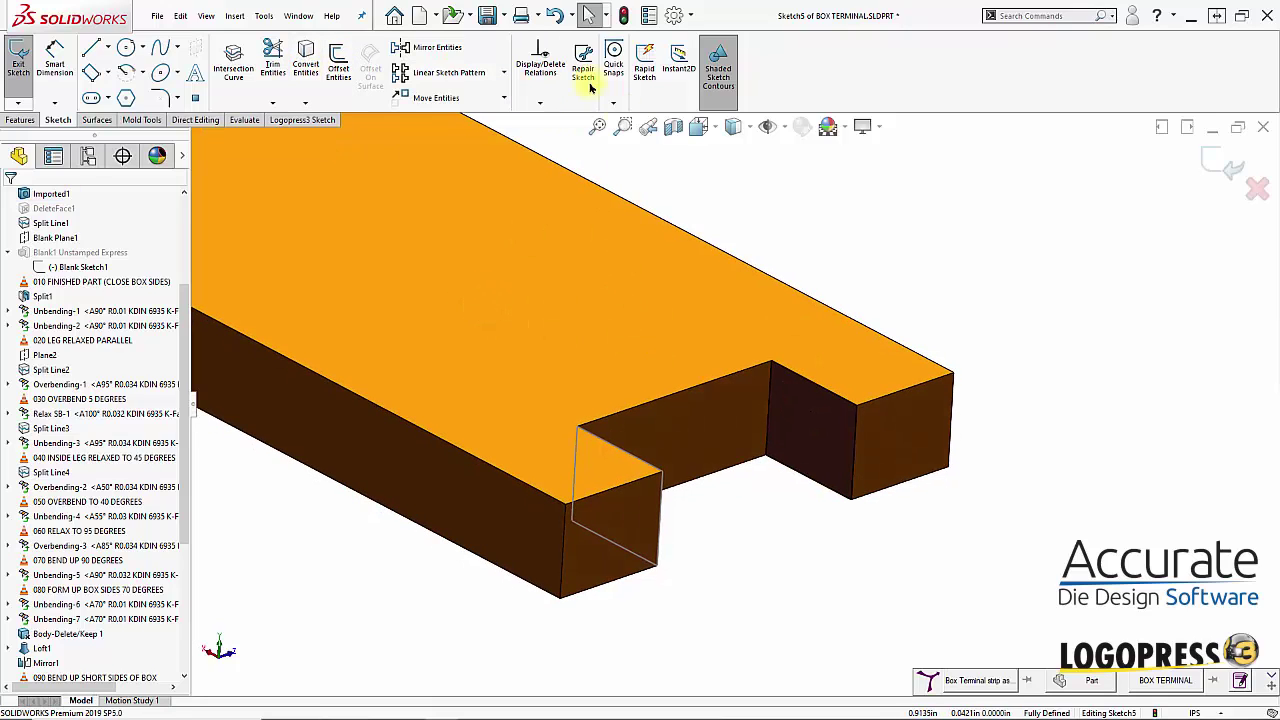
Delete all on-edge relations from the converted rectangle on the notch's opposite side face
click(540, 60)
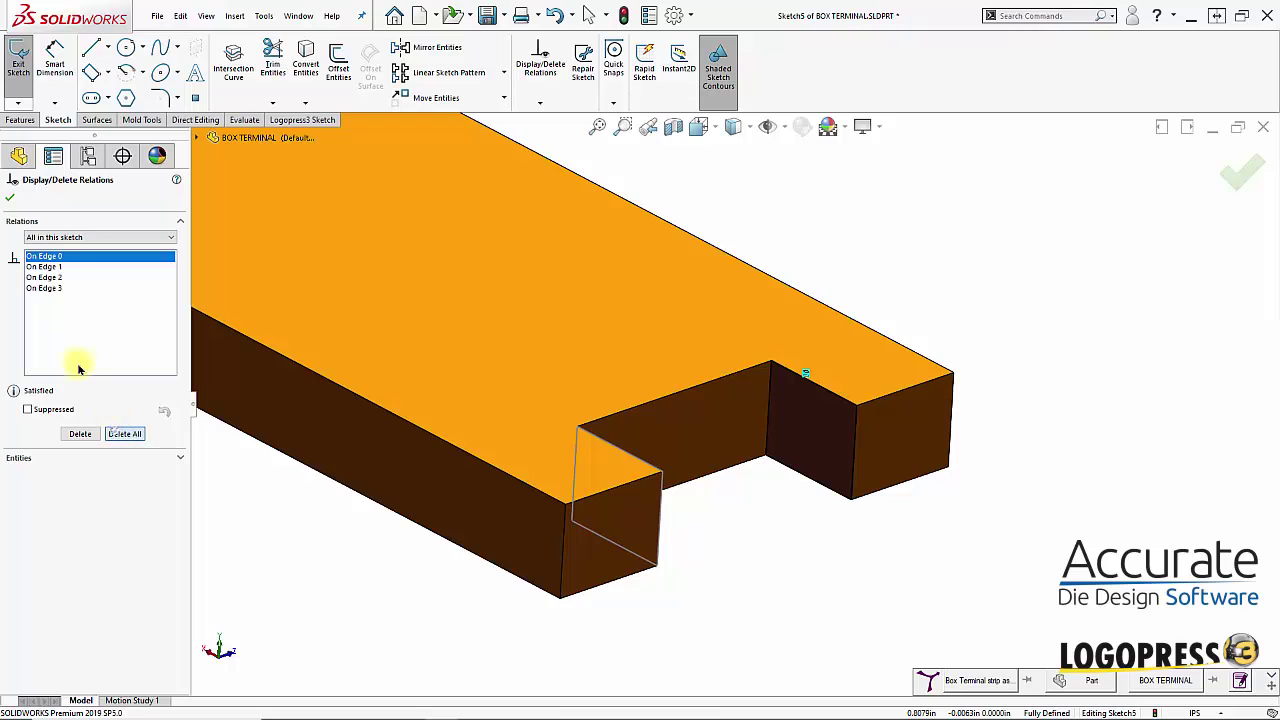
click(11, 200)
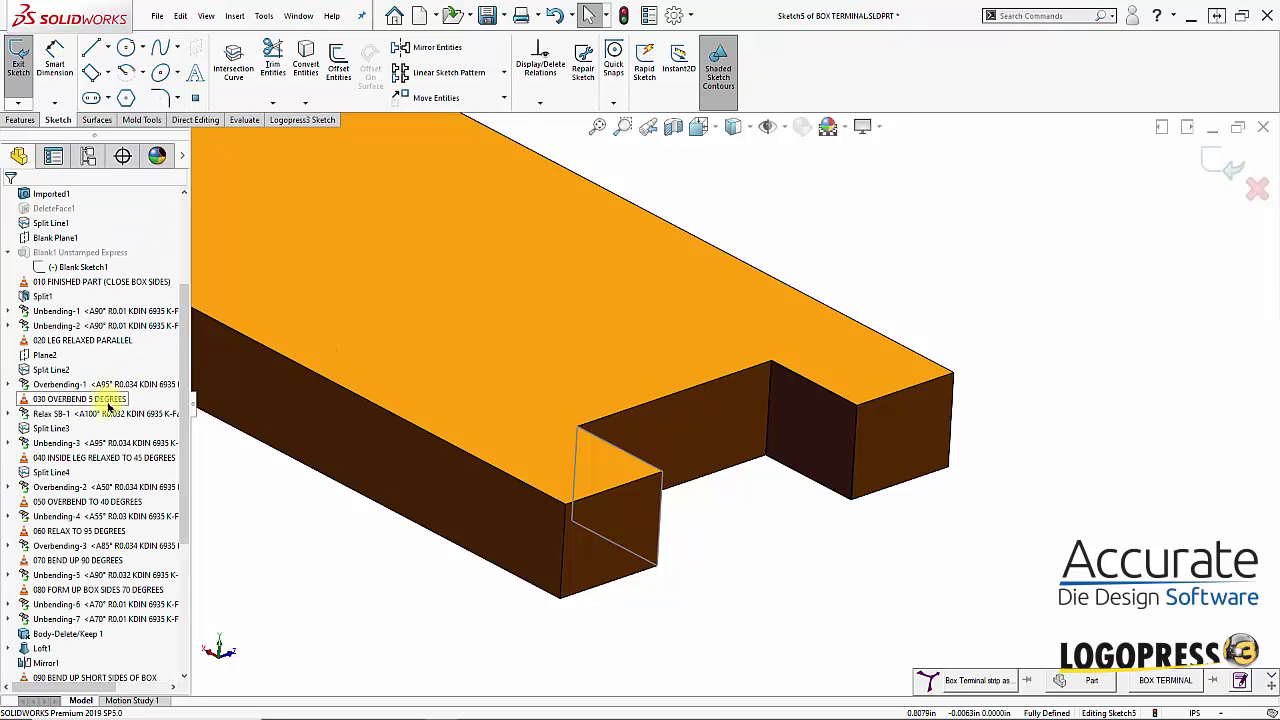
click(540, 60)
click(91, 432)
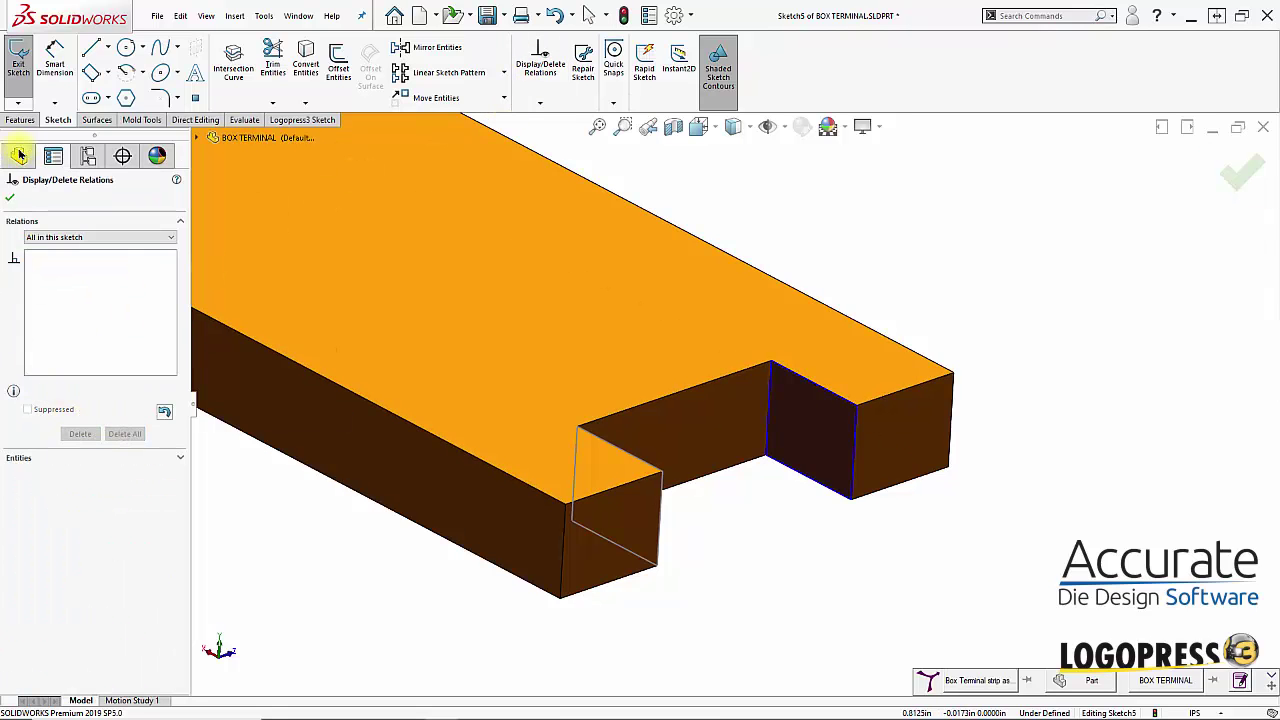
click(8, 190)
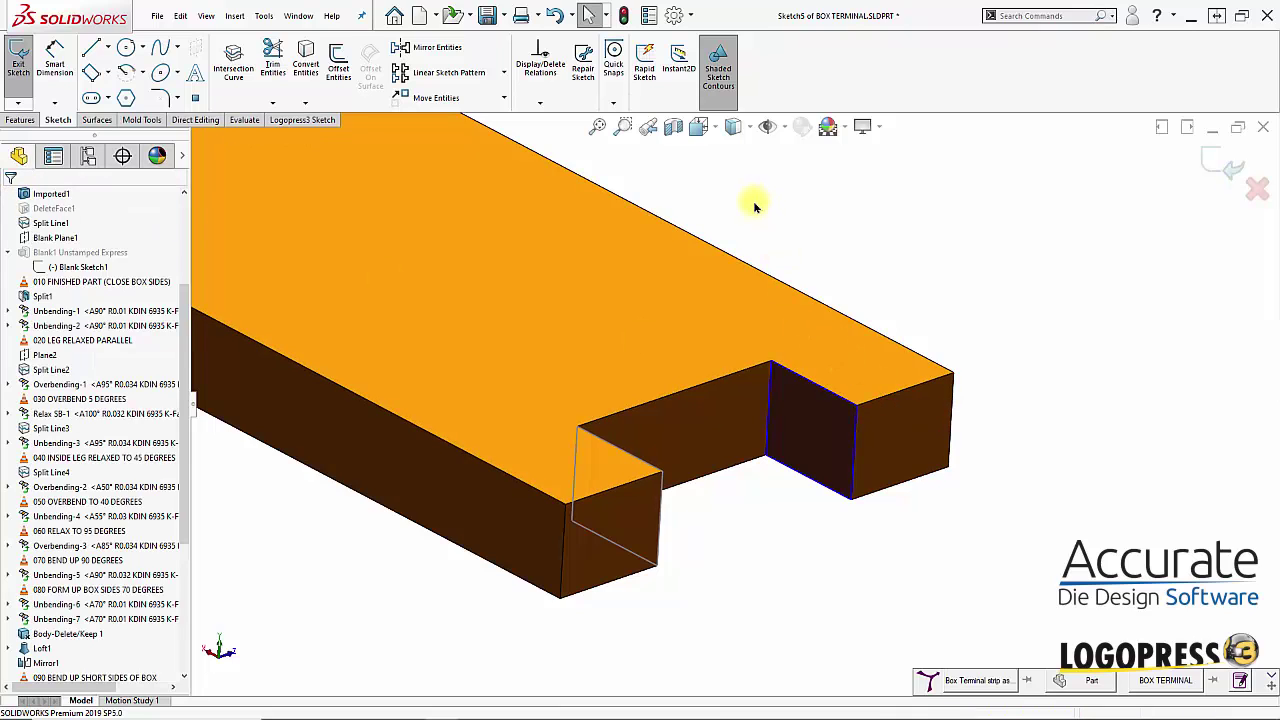
Fix the four converted lines on the notch's opposite inner side face in place and exit the sketch
drag(752, 199, 998, 584)
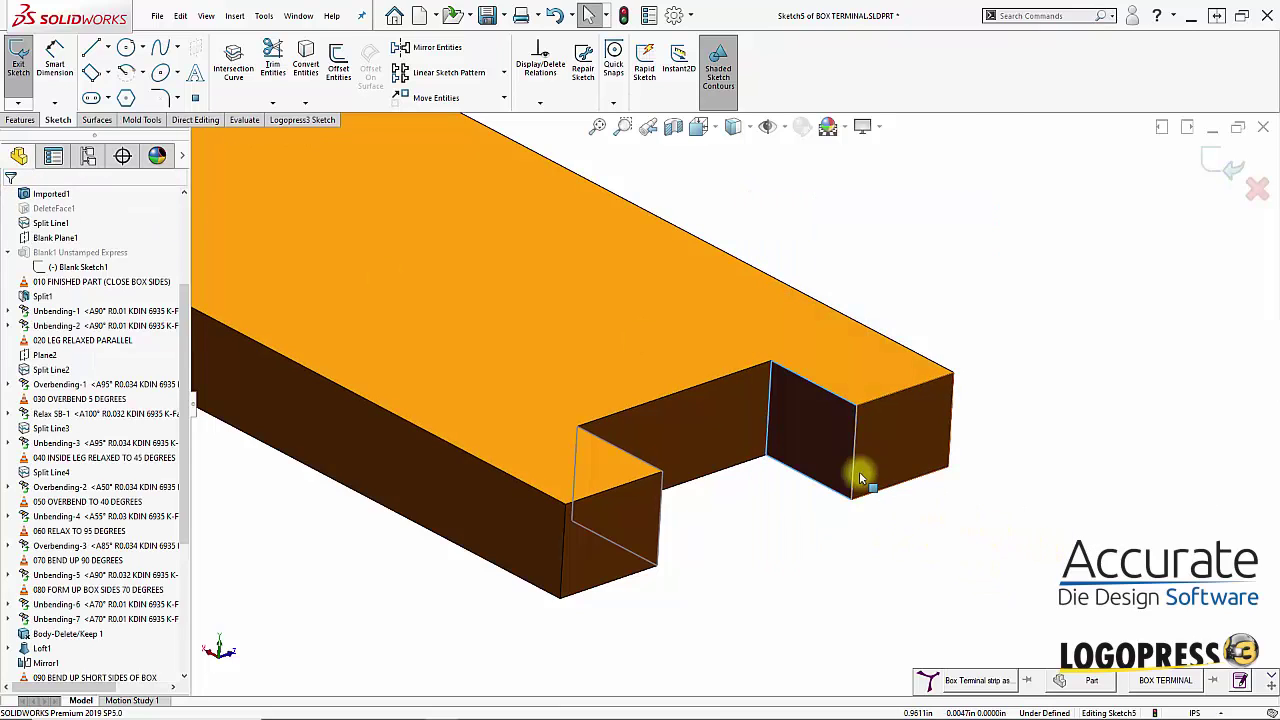
right_click(769, 217)
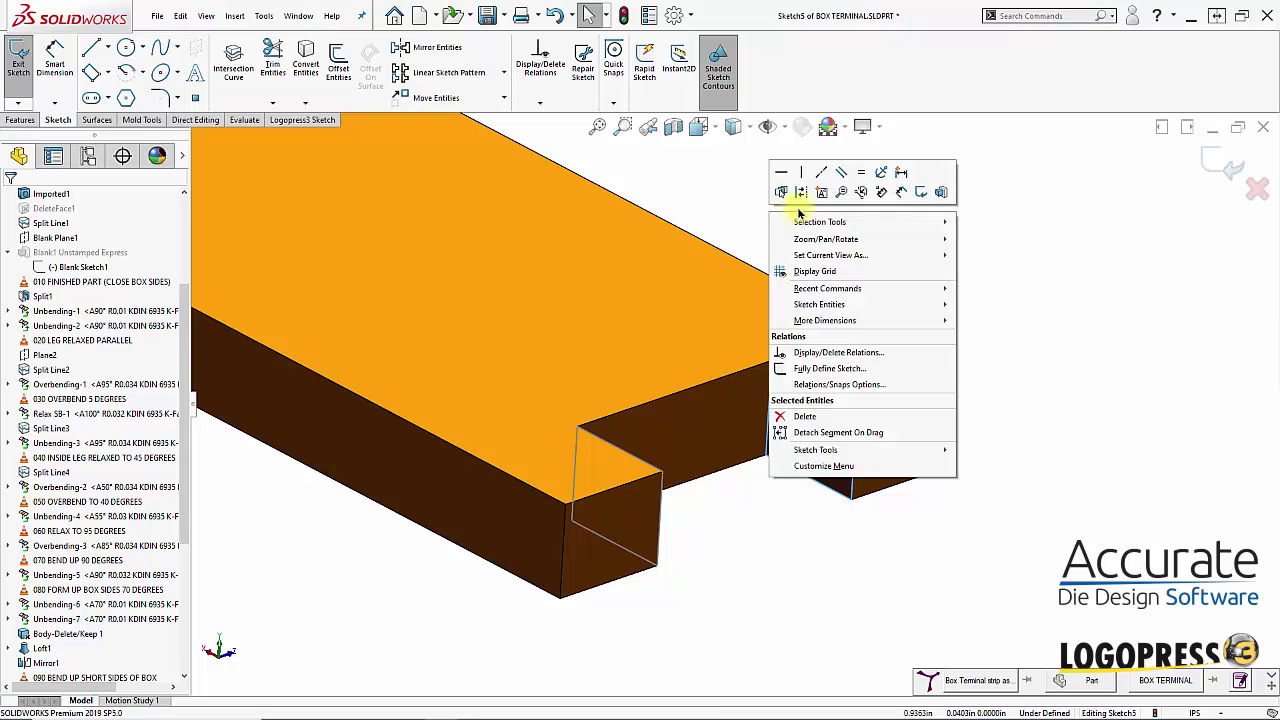
click(881, 167)
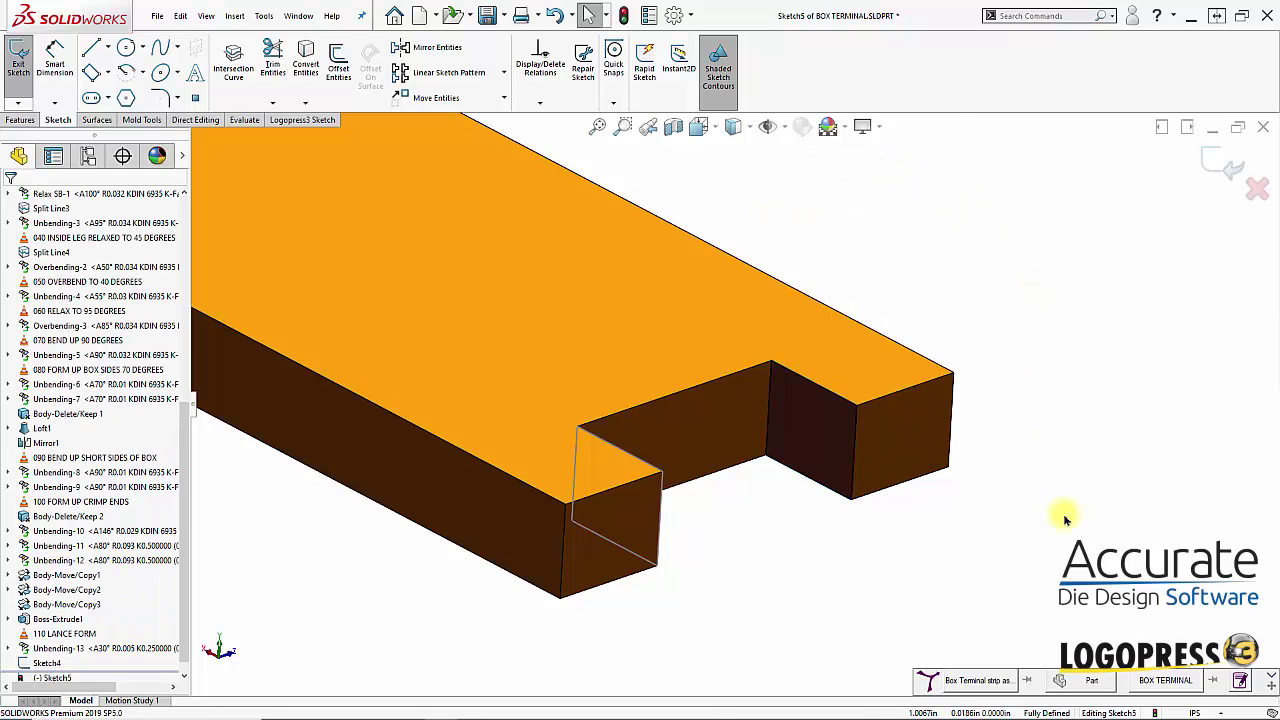
middle_drag(1063, 520, 704, 482)
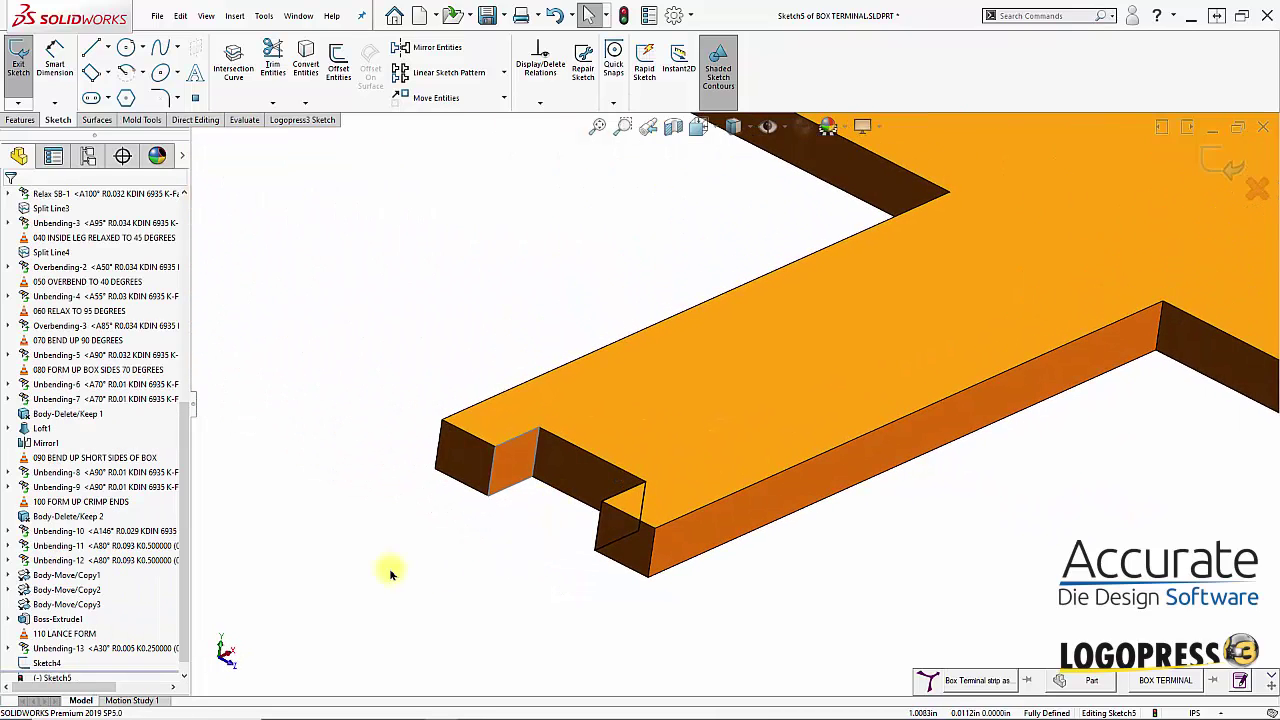
click(1209, 162)
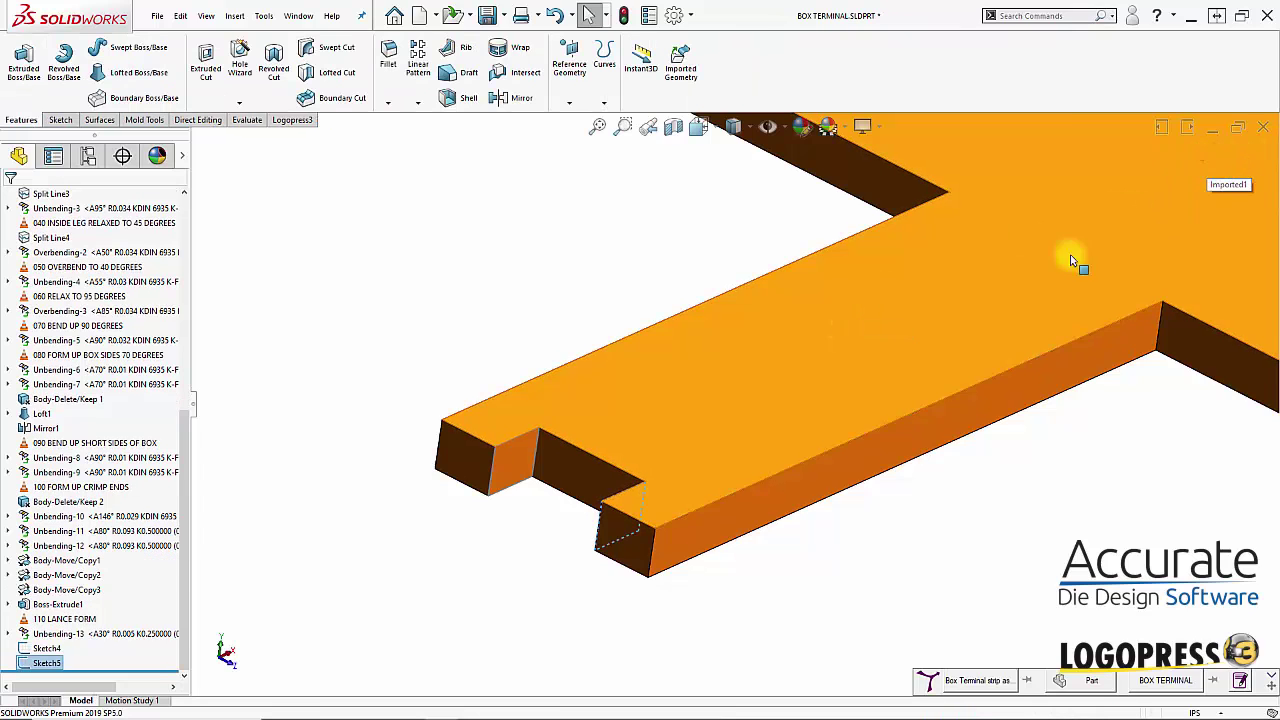
Reorder Sketch4 and Sketch5 in the feature tree to sit directly after Boss-Extrude1, ahead of the 110 LANCE FORM station mark
click(24, 649)
drag(22, 663, 32, 610)
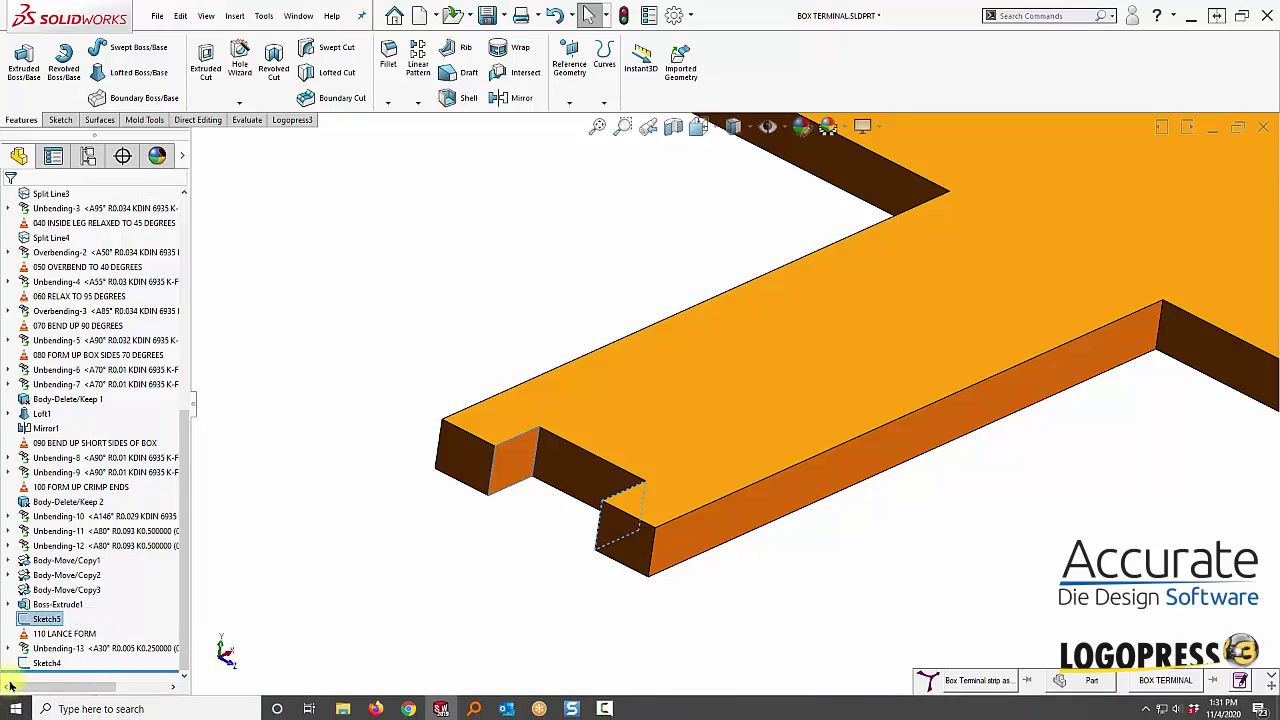
drag(30, 668, 28, 608)
click(340, 578)
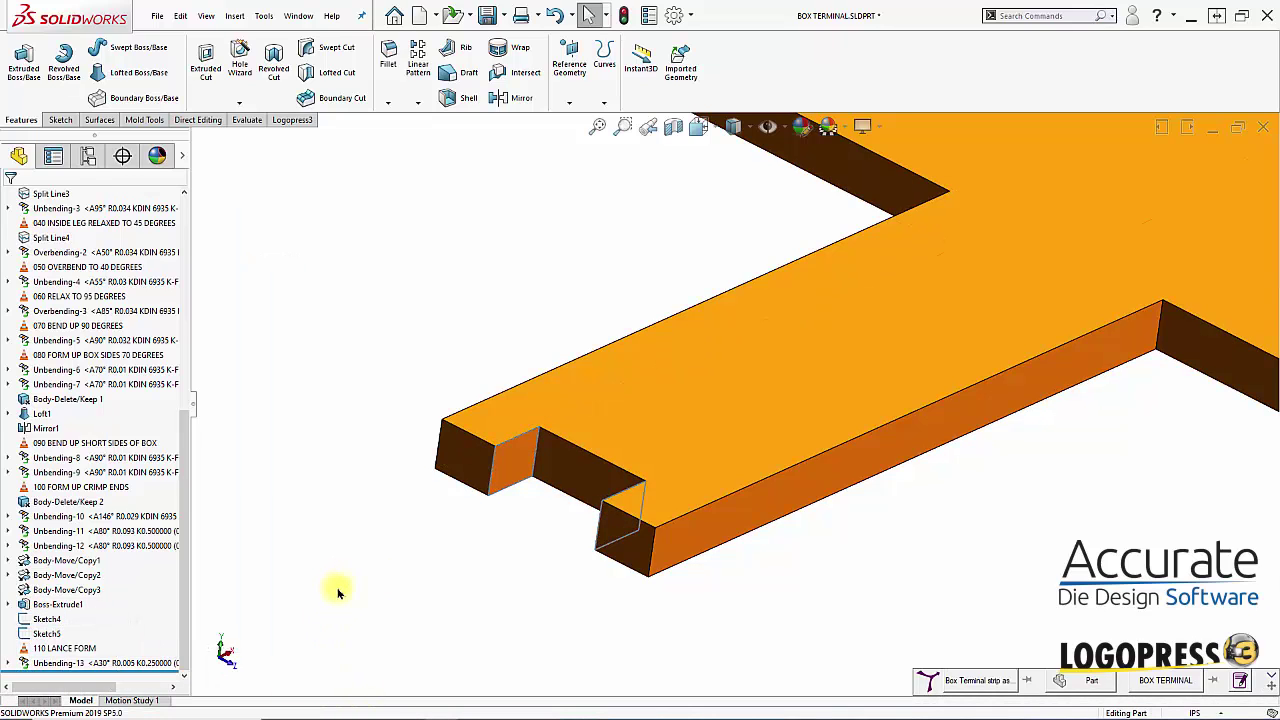
middle_drag(338, 593, 397, 571)
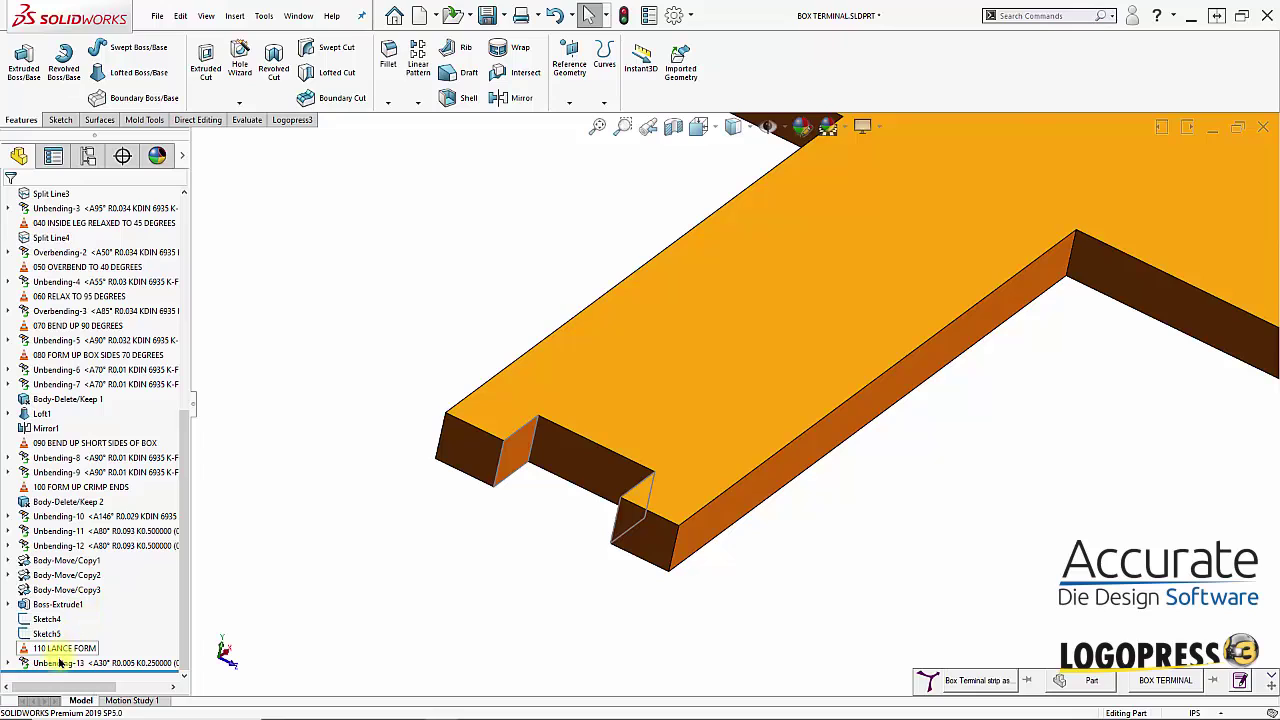
Roll the model back to just after Sketch4 and cut-extrude that sketch blind to a depth of 0.003 in
drag(60, 672, 57, 627)
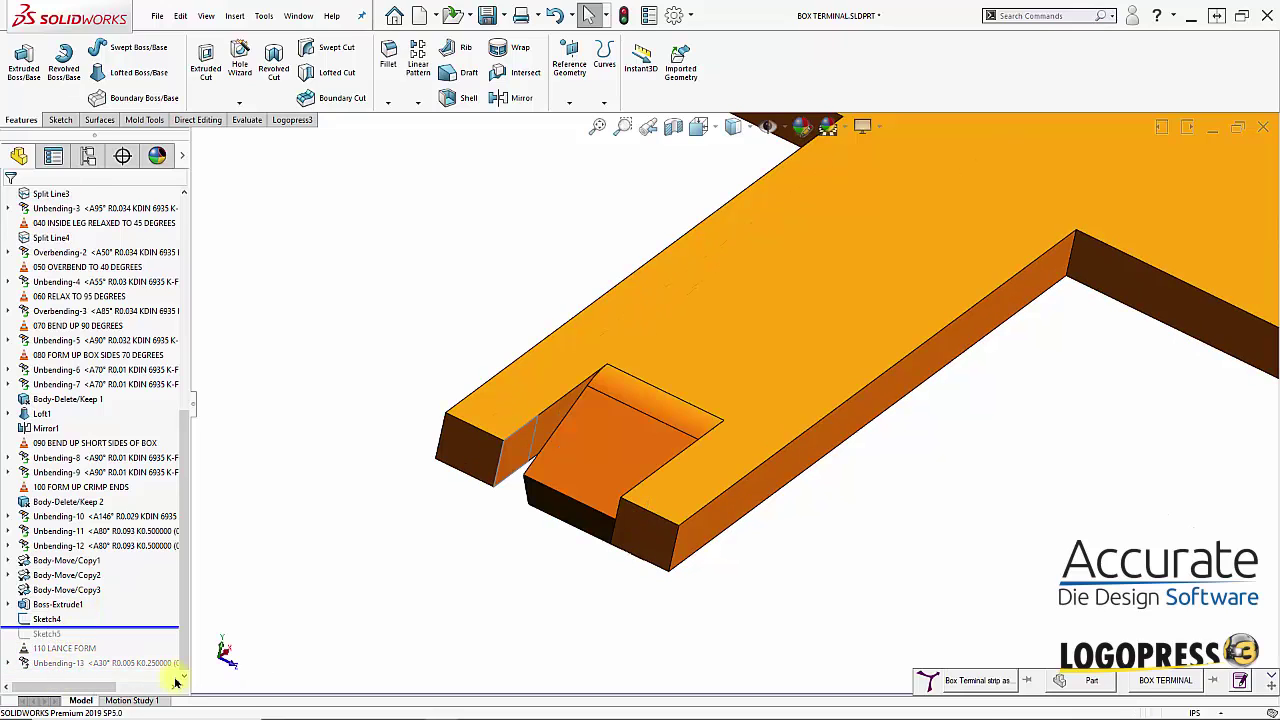
click(47, 619)
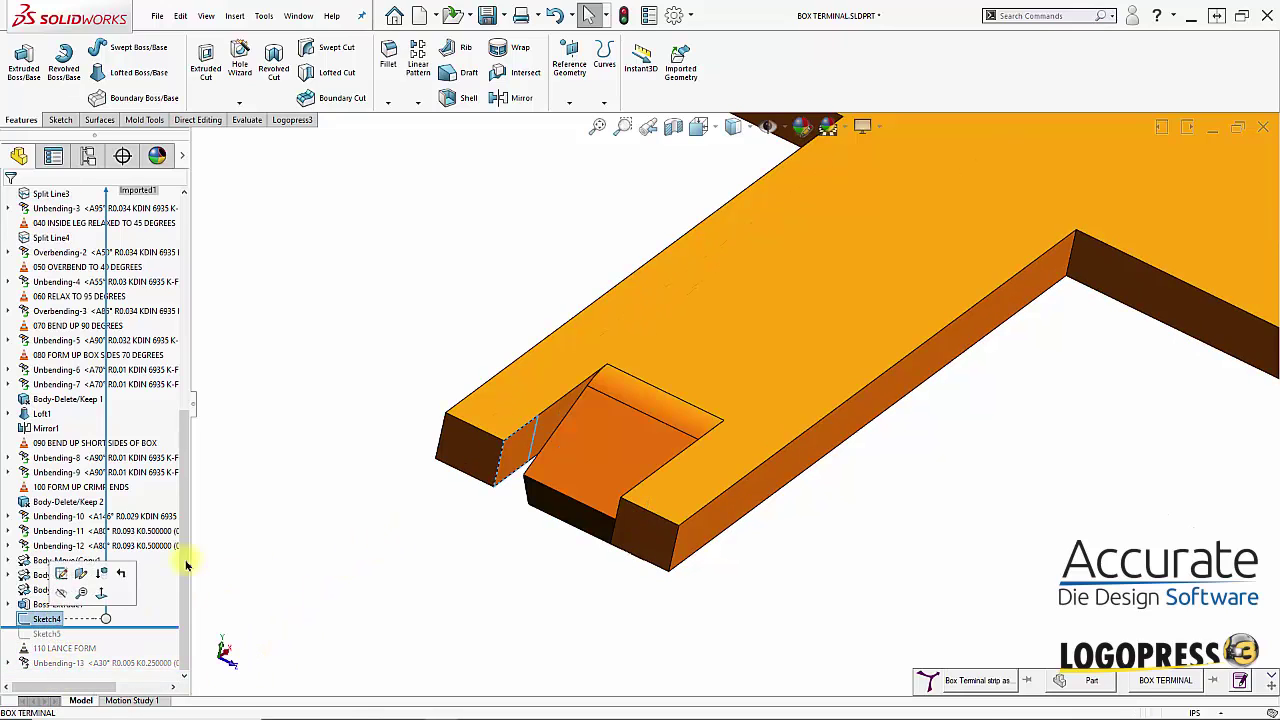
click(206, 64)
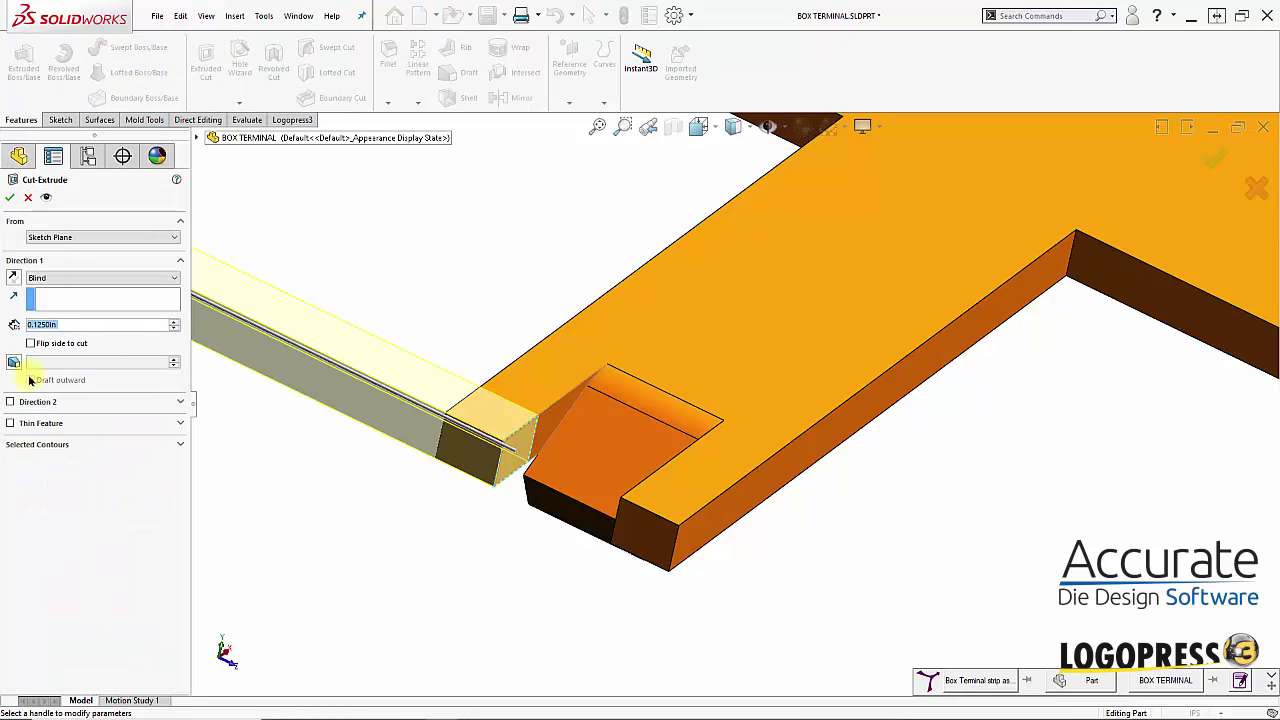
click(58, 320)
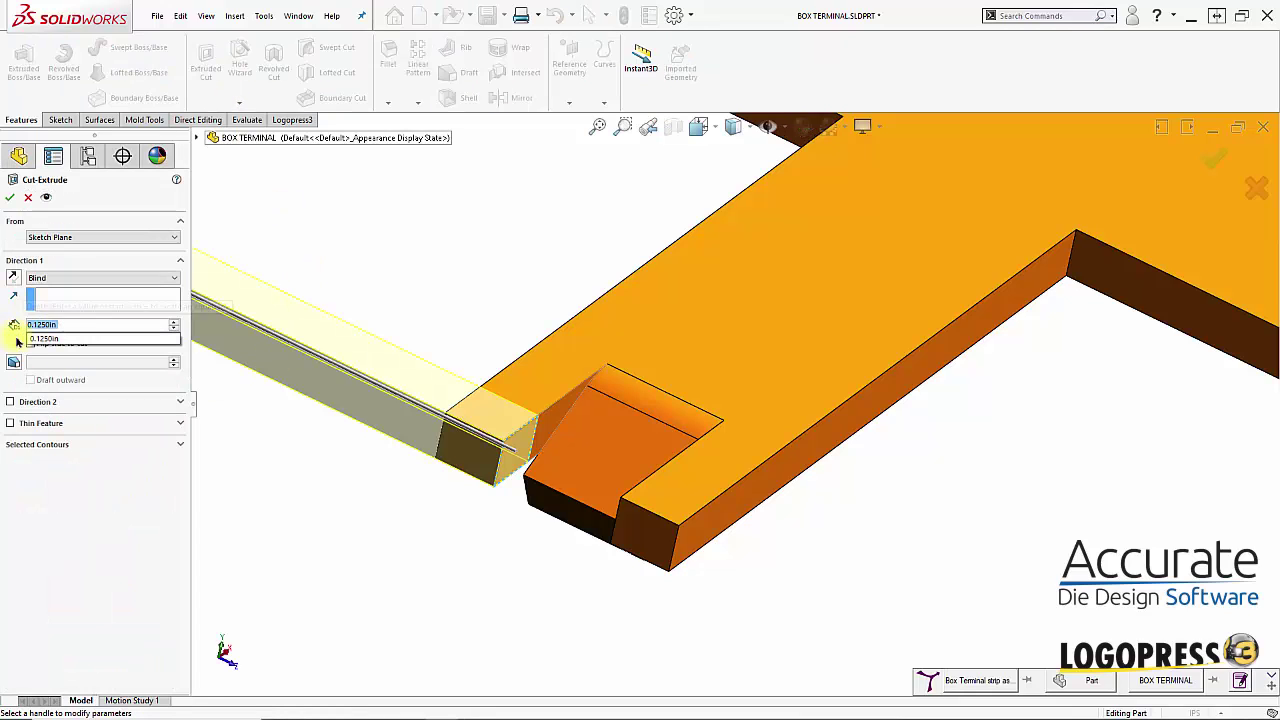
text(.003)
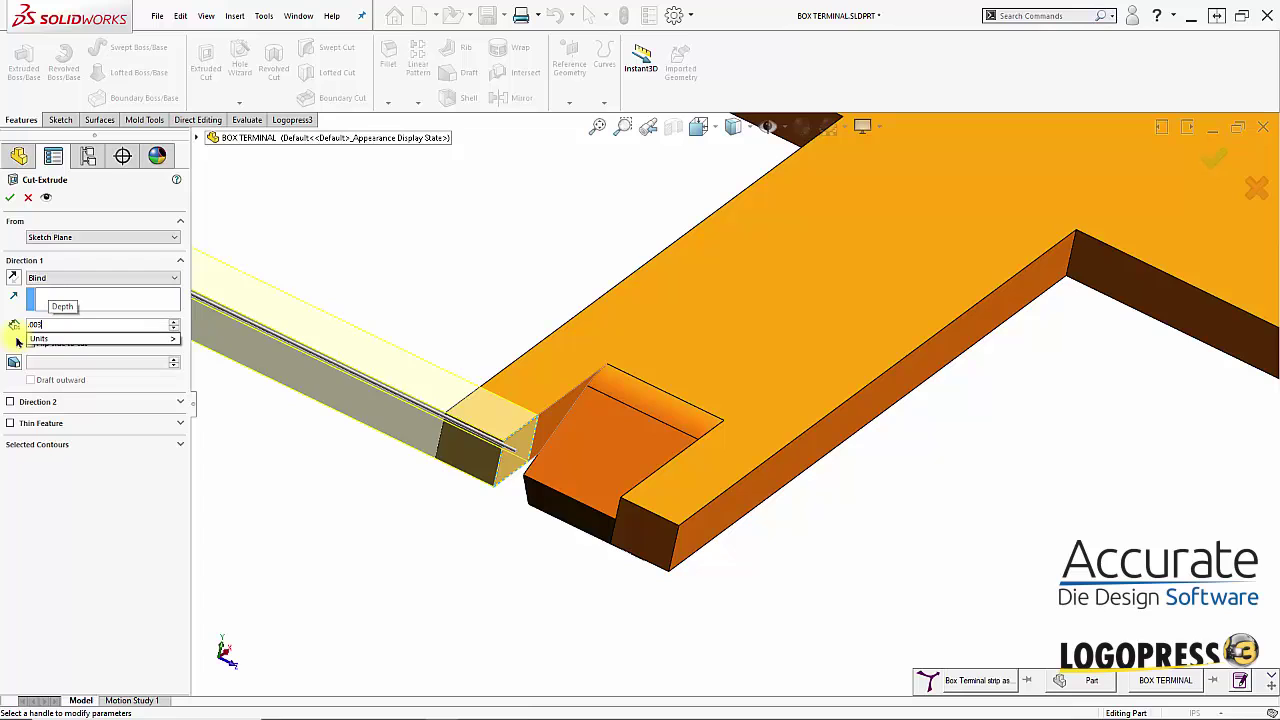
key(Return)
click(11, 198)
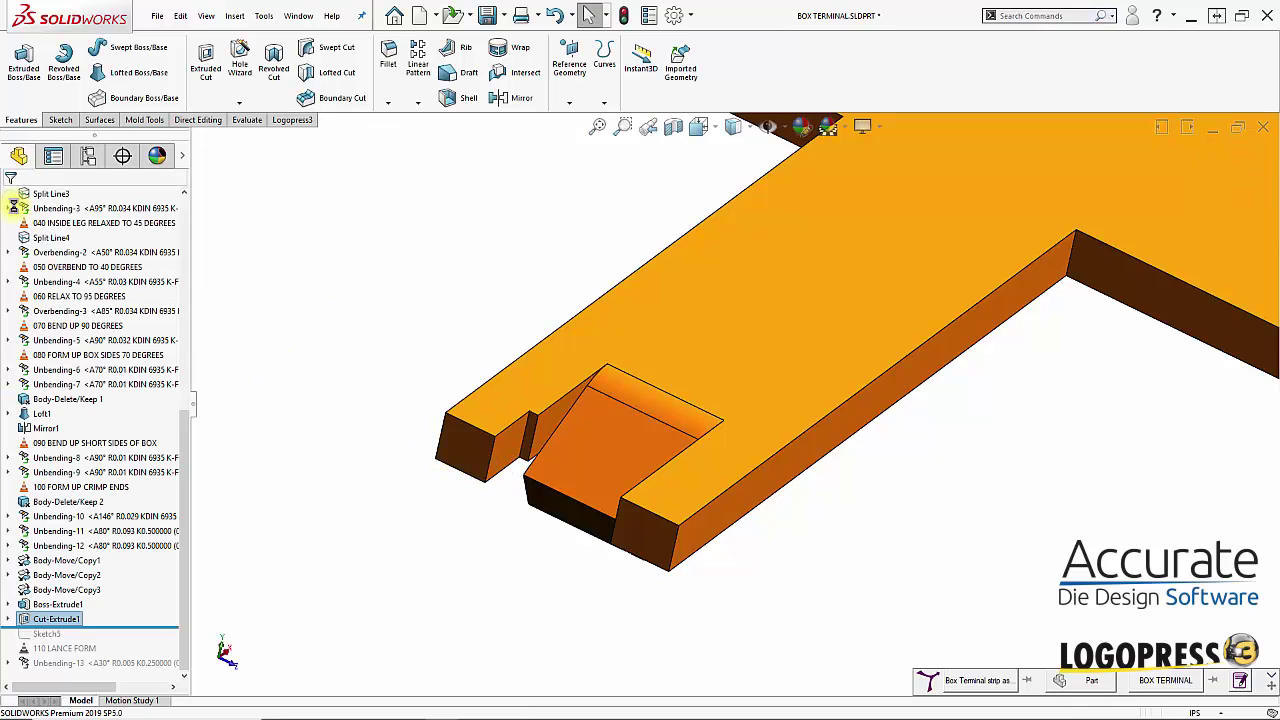
Roll the model forward past Sketch5 and cut-extrude that sketch blind by 0.003 in into the opposite prong
drag(104, 627, 98, 641)
click(30, 633)
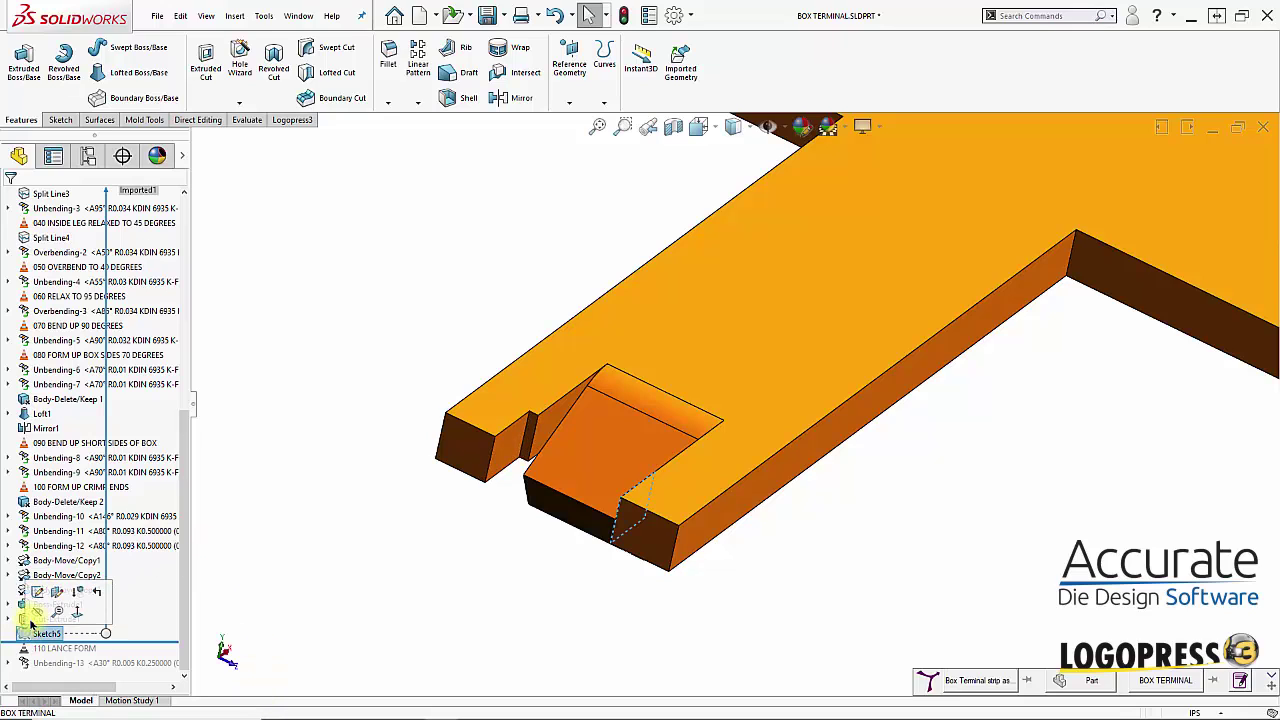
click(208, 58)
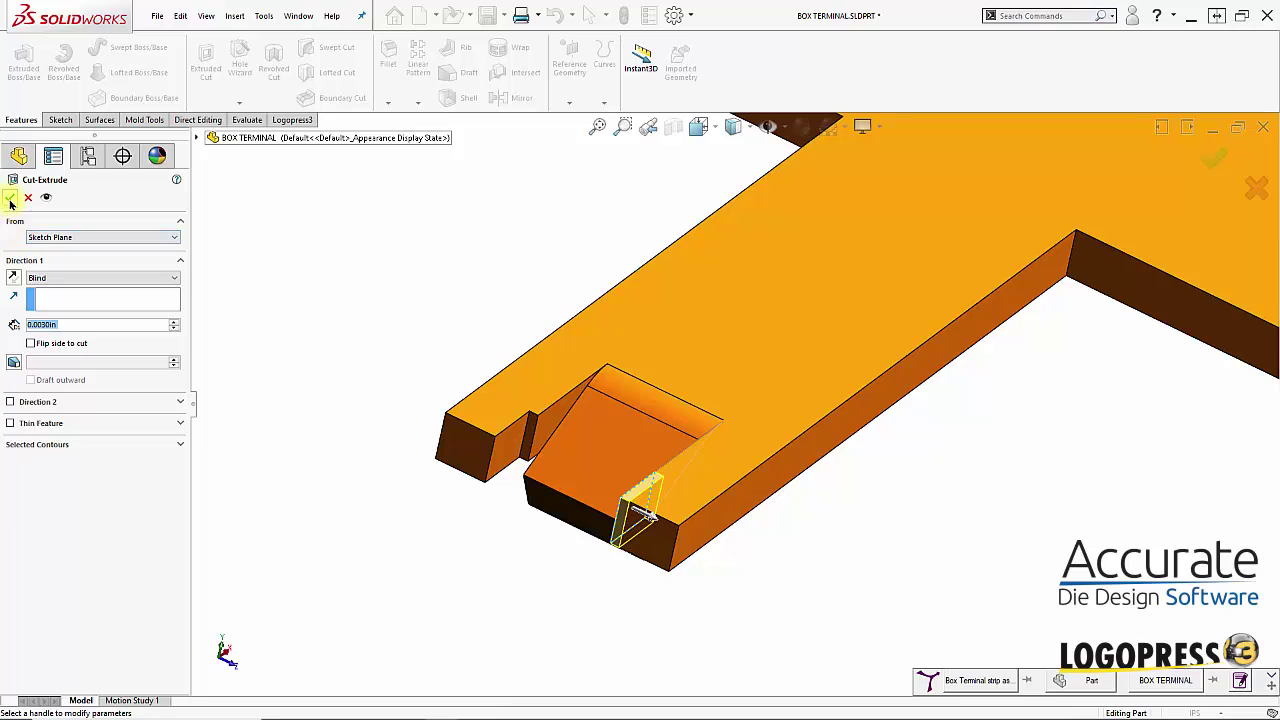
click(9, 197)
Fillet the inner corner edge of both relief cuts beside the lance with a 0.002 in radius
middle_drag(600, 528, 680, 545)
key(s)
click(698, 579)
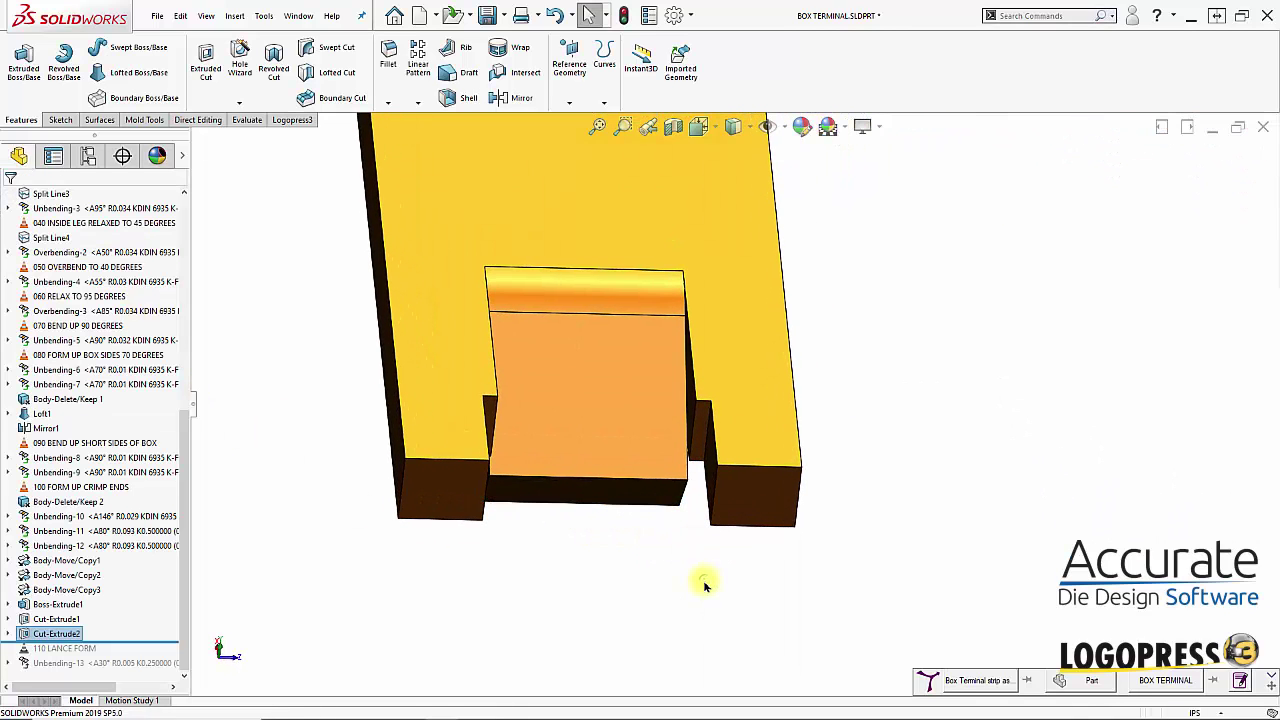
click(54, 467)
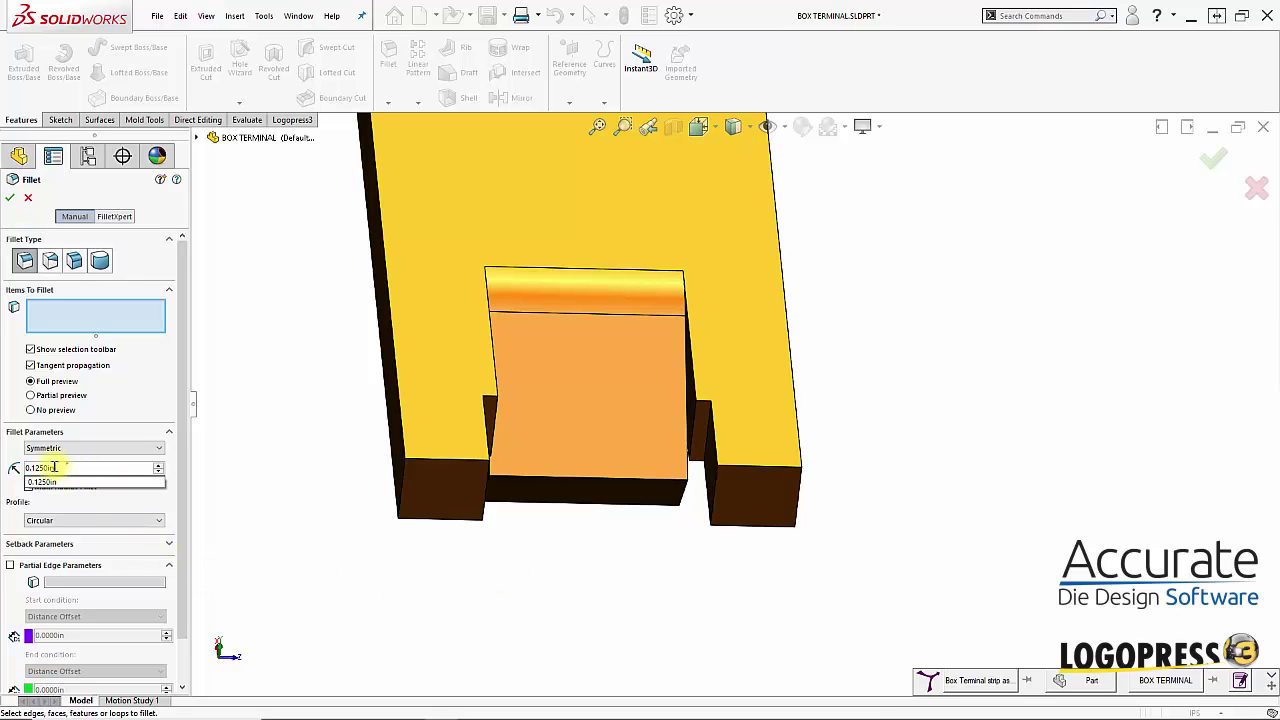
text(.0)
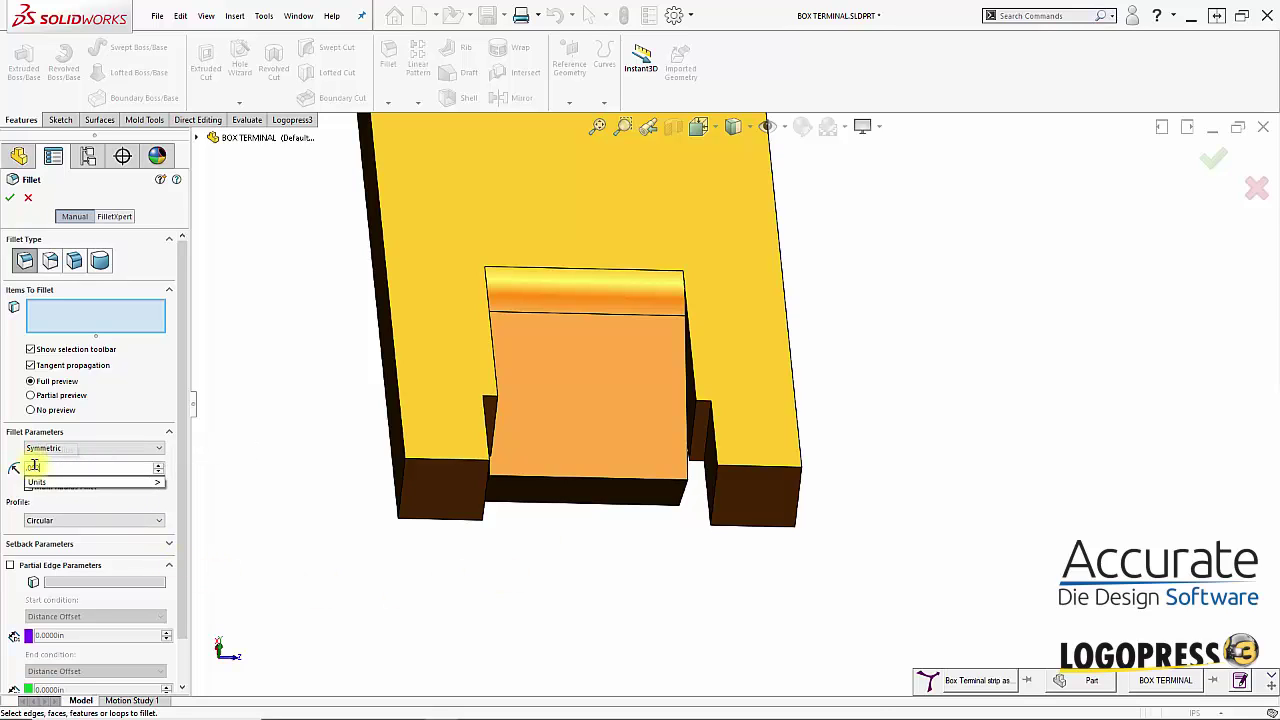
text(0.002)
key(Return)
scroll(771, 410, down, 5)
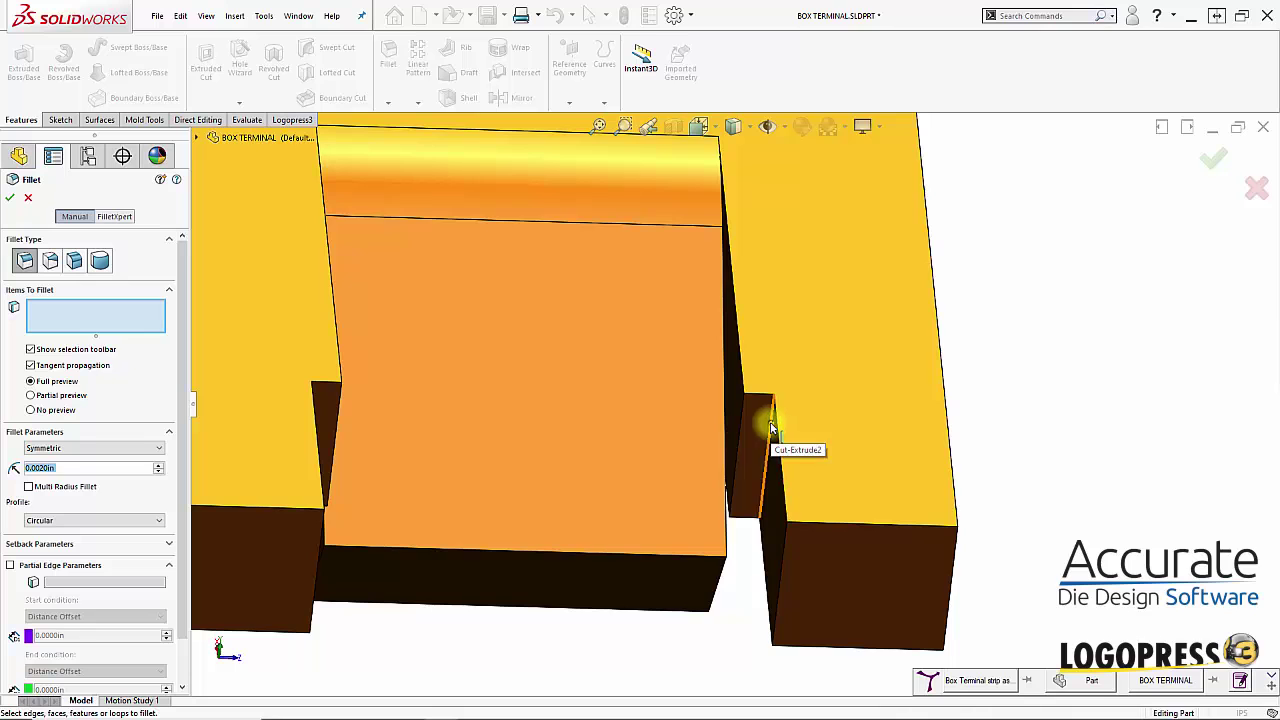
click(771, 428)
middle_drag(677, 451, 371, 400)
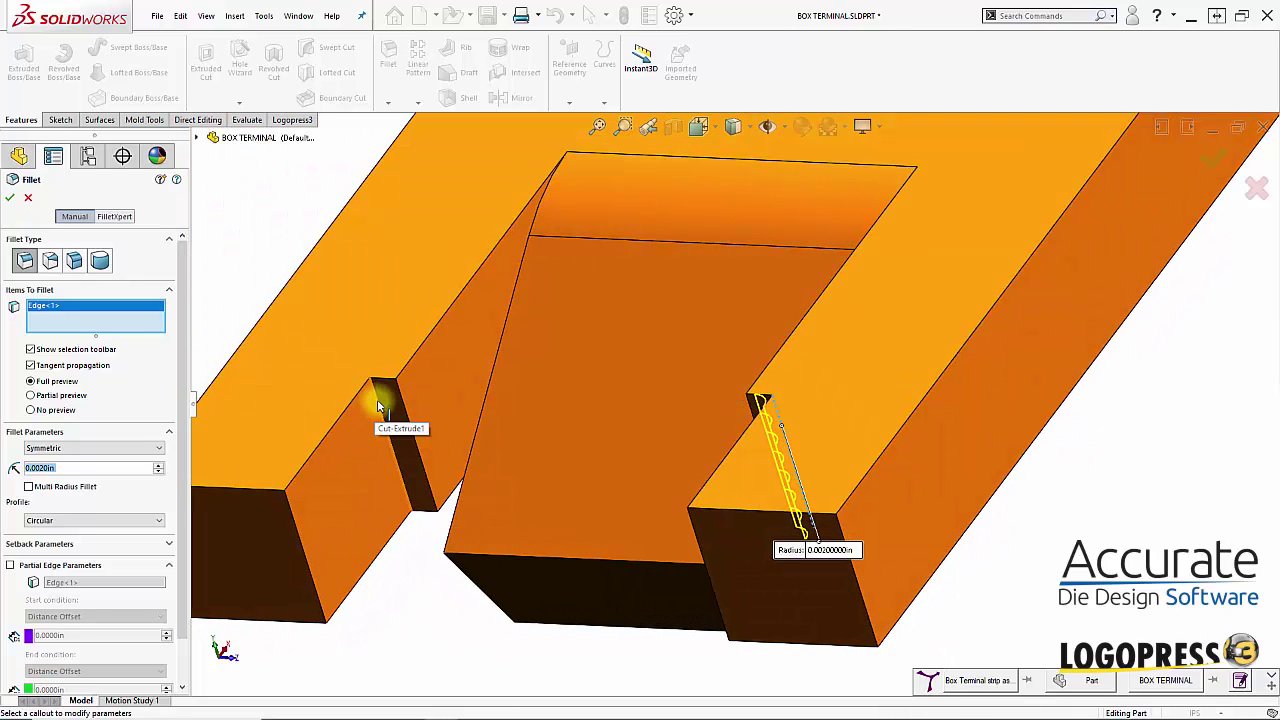
click(378, 405)
key(Return)
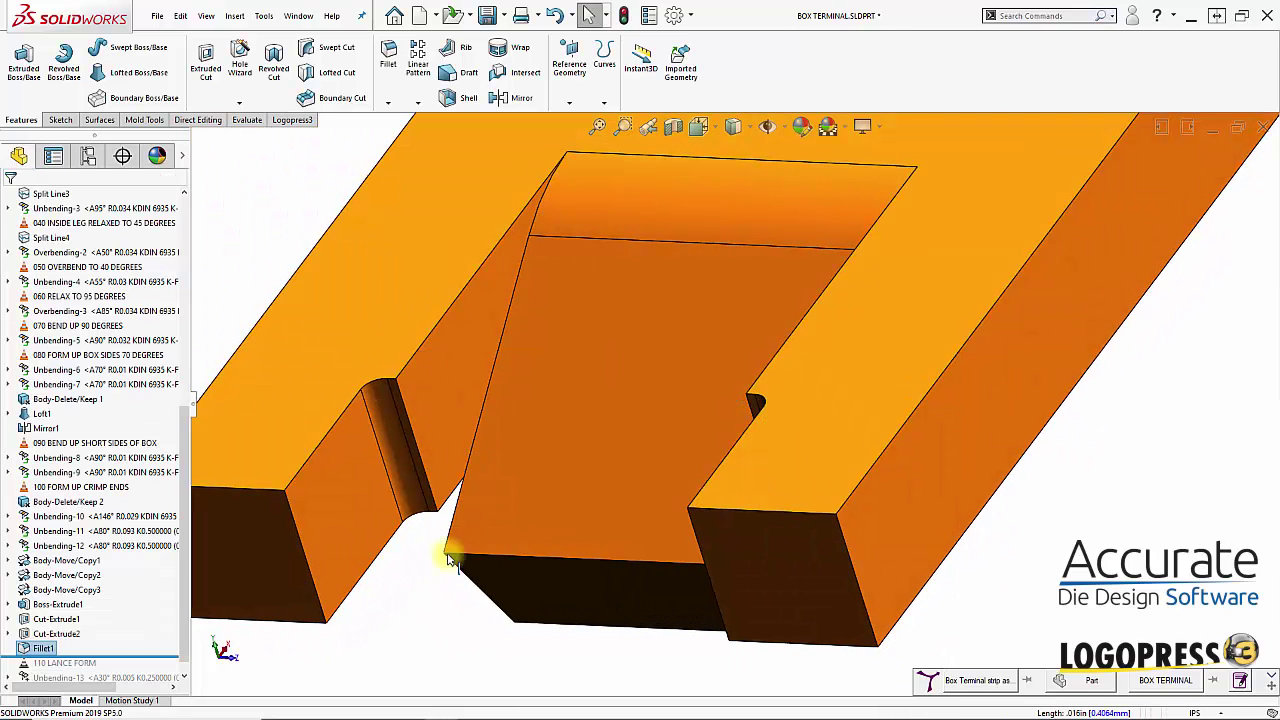
Fillet the inner vertical edge at the tip of both leg prongs with a 0.006 in radius
middle_drag(449, 549, 414, 488)
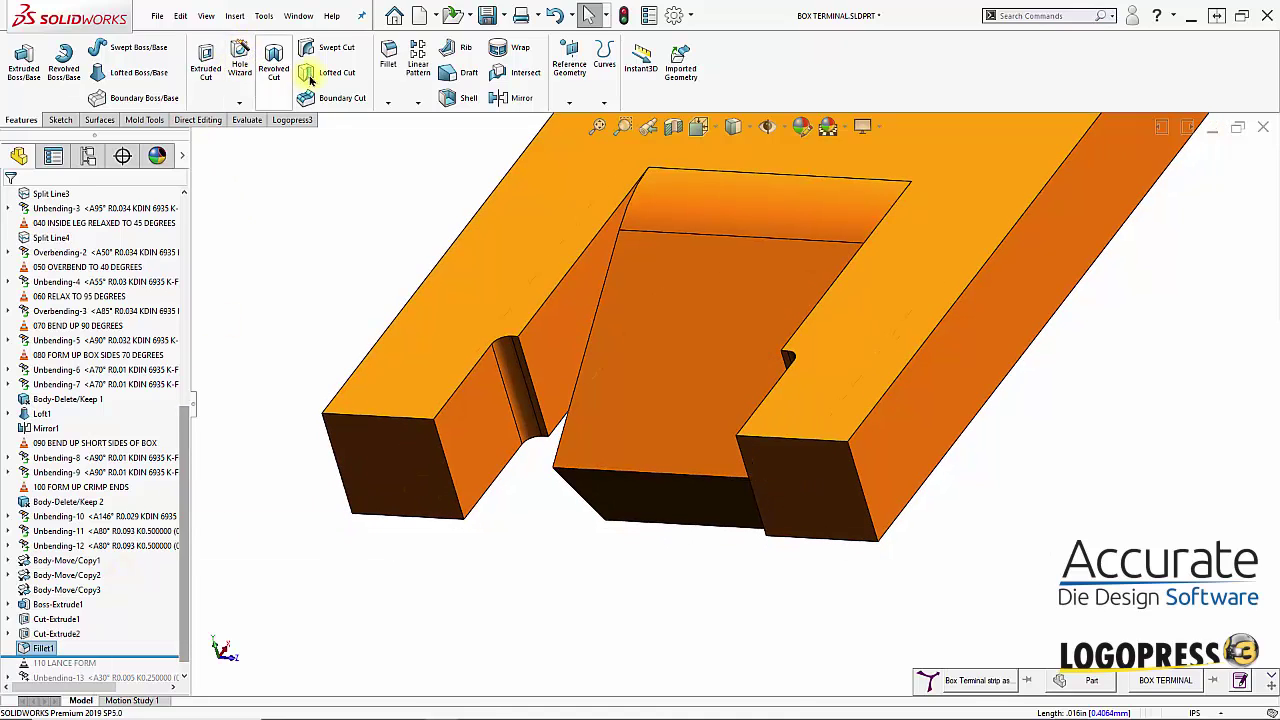
key(s)
click(310, 241)
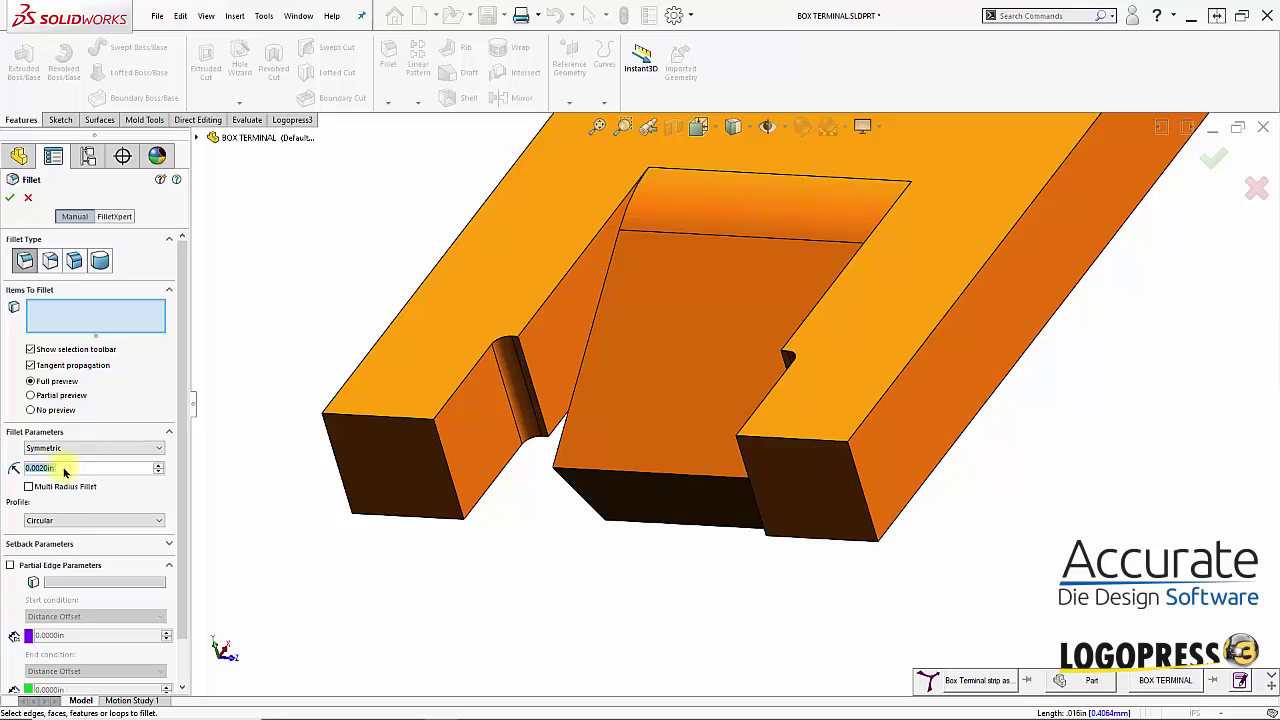
click(74, 470)
text(.006)
key(Return)
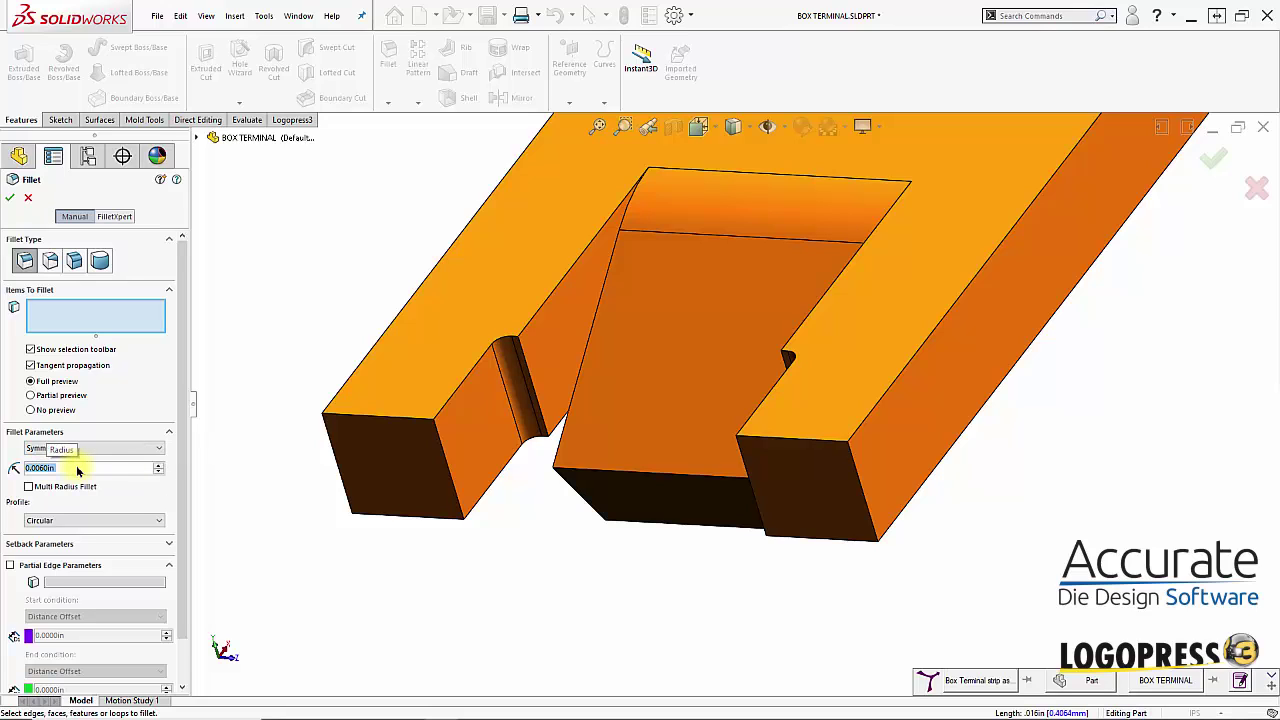
click(445, 447)
click(745, 465)
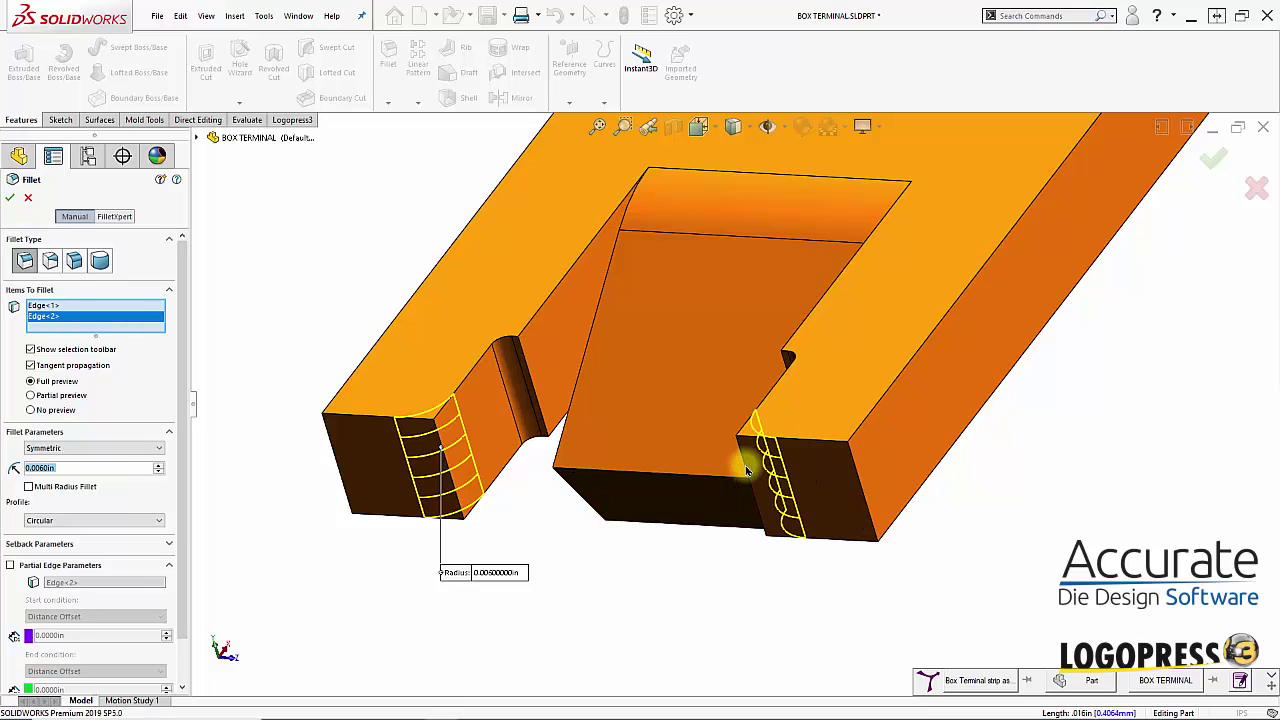
right_click(748, 465)
Roll the model forward to the end of the feature tree, past Unbending-13, and inspect the flattened notch
middle_drag(627, 637, 642, 567)
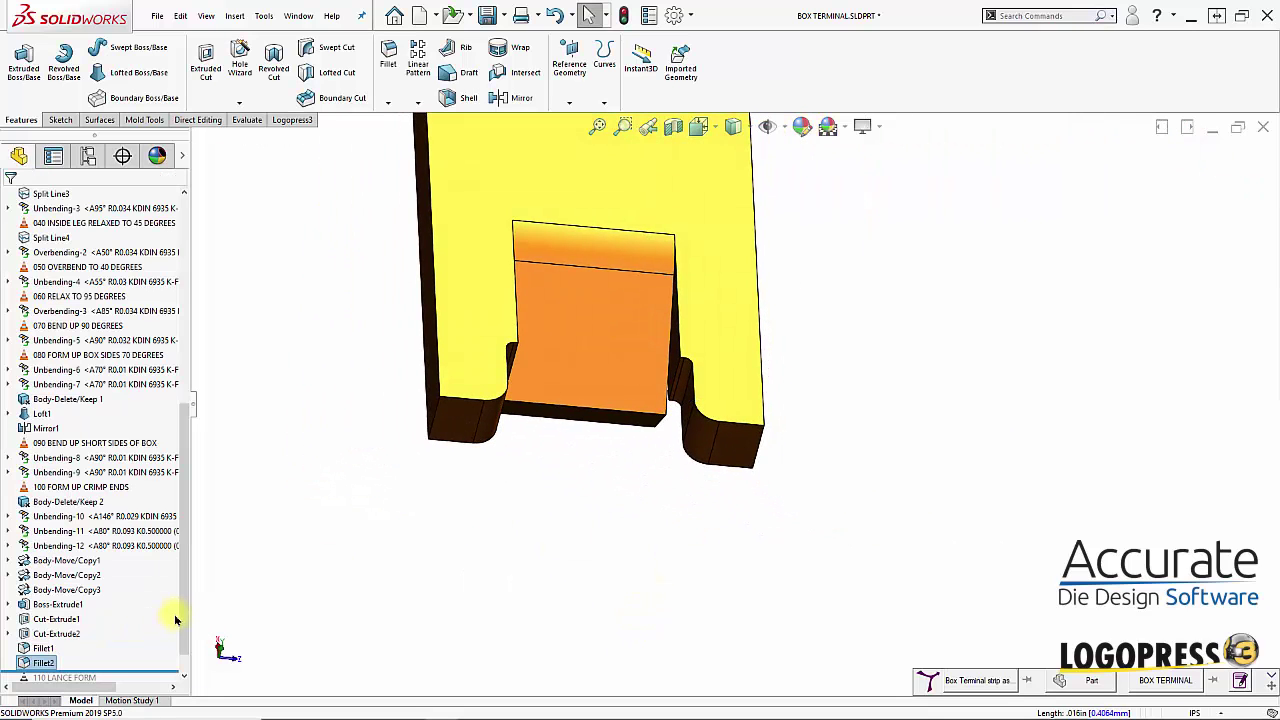
drag(185, 606, 145, 669)
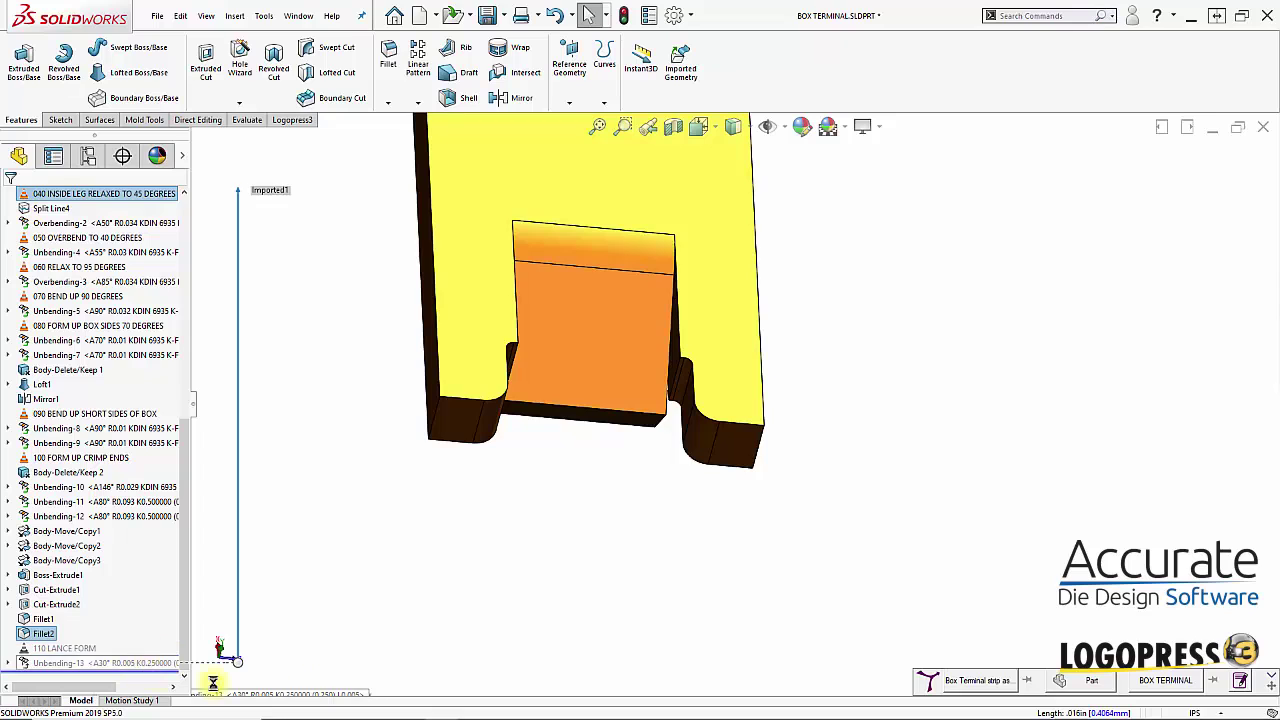
middle_drag(494, 517, 471, 403)
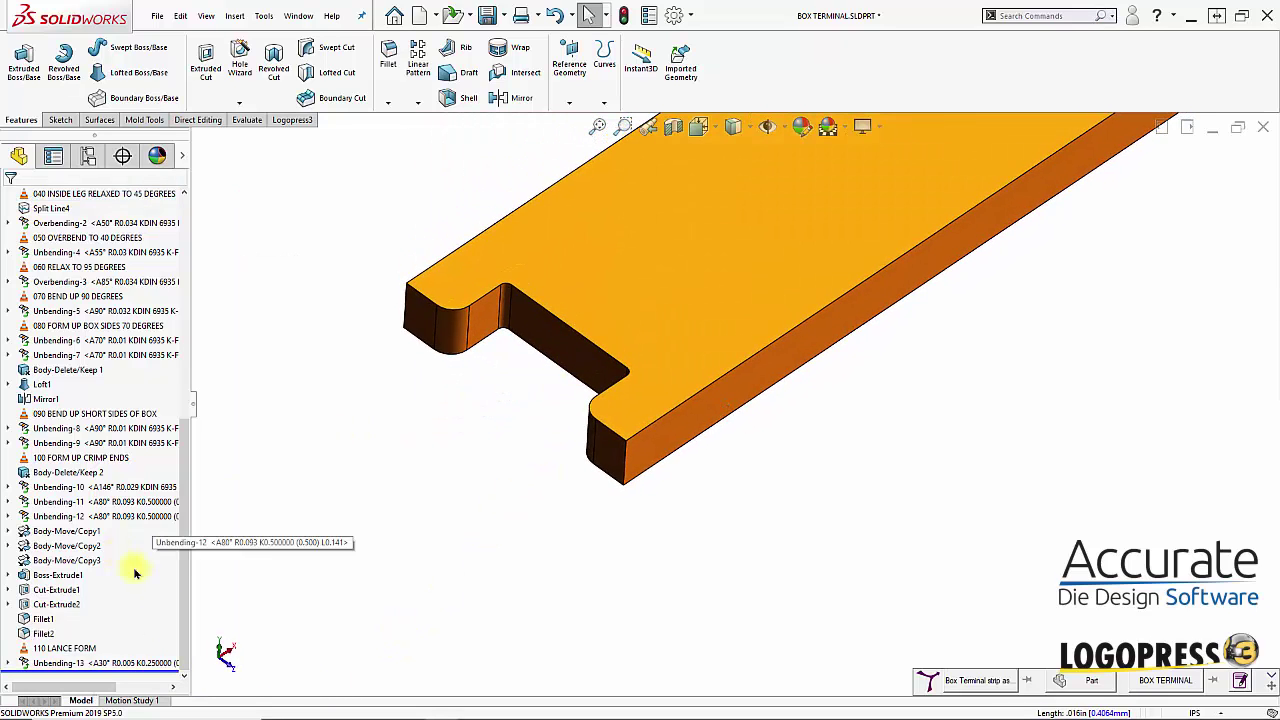
Insert a new station mark after the last unbending and rename it 120 COIN CHAMFER ON BOTTOM
click(294, 120)
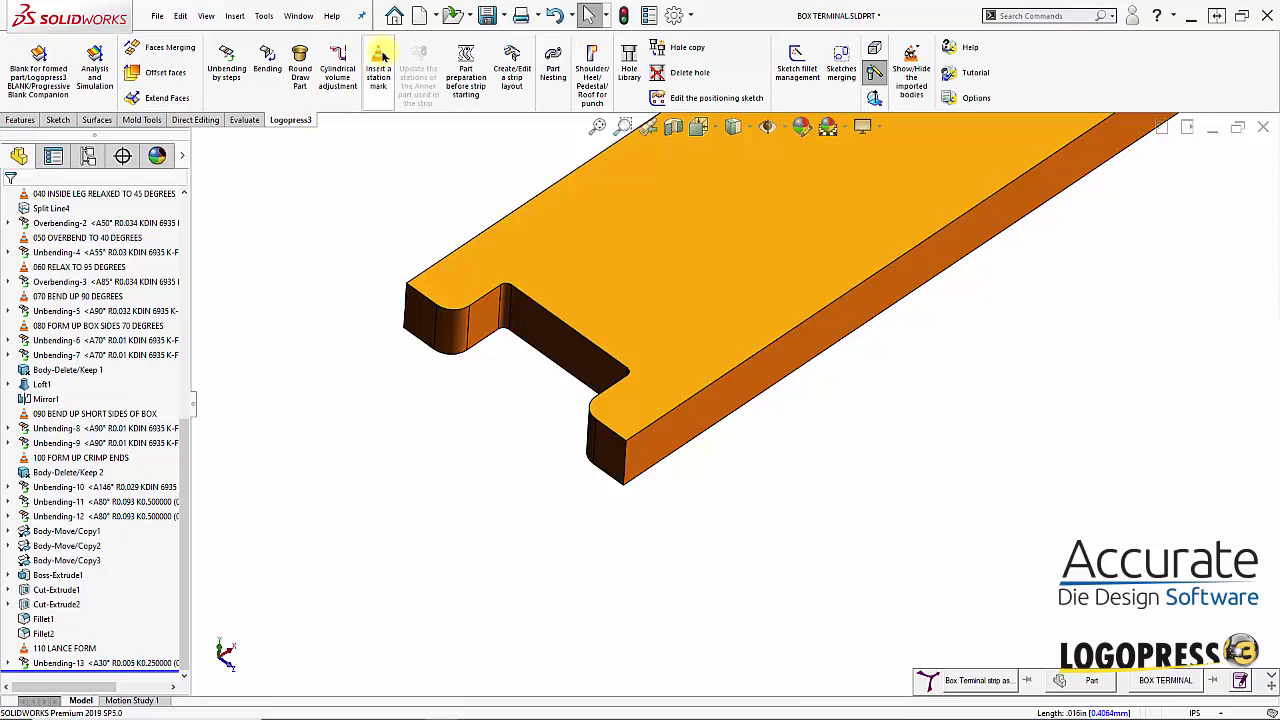
click(383, 57)
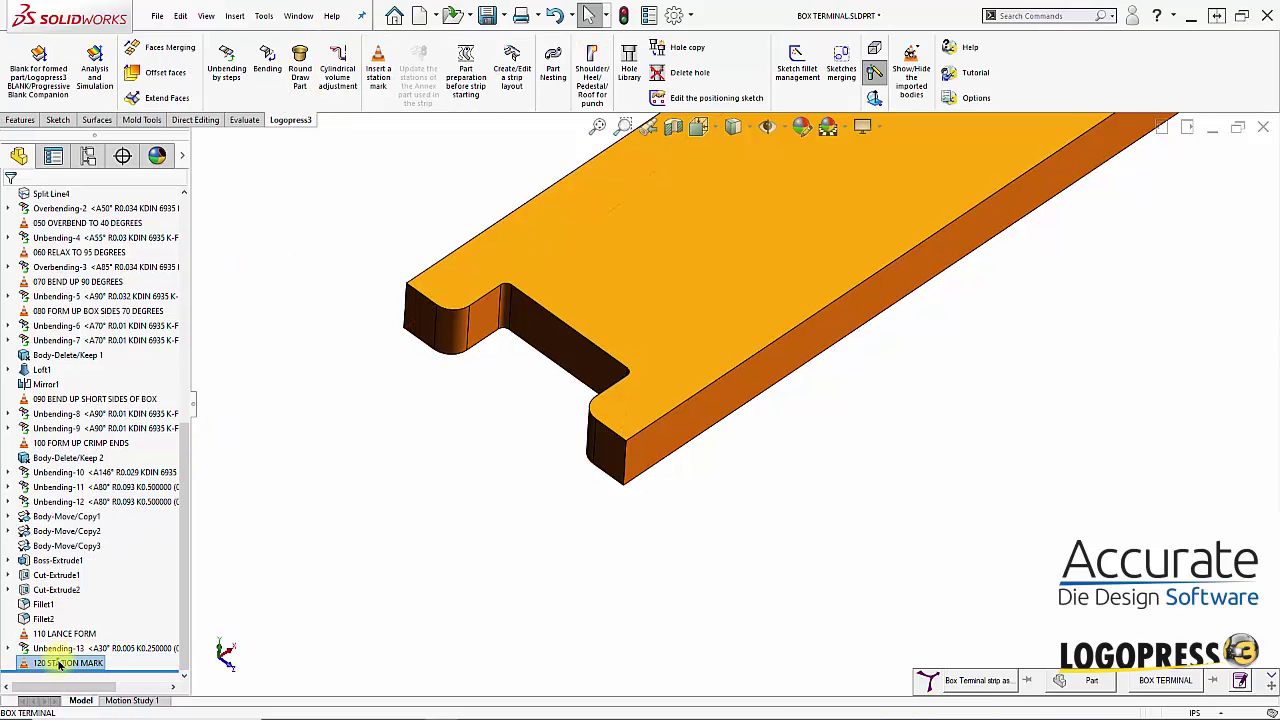
click(60, 664)
click(58, 662)
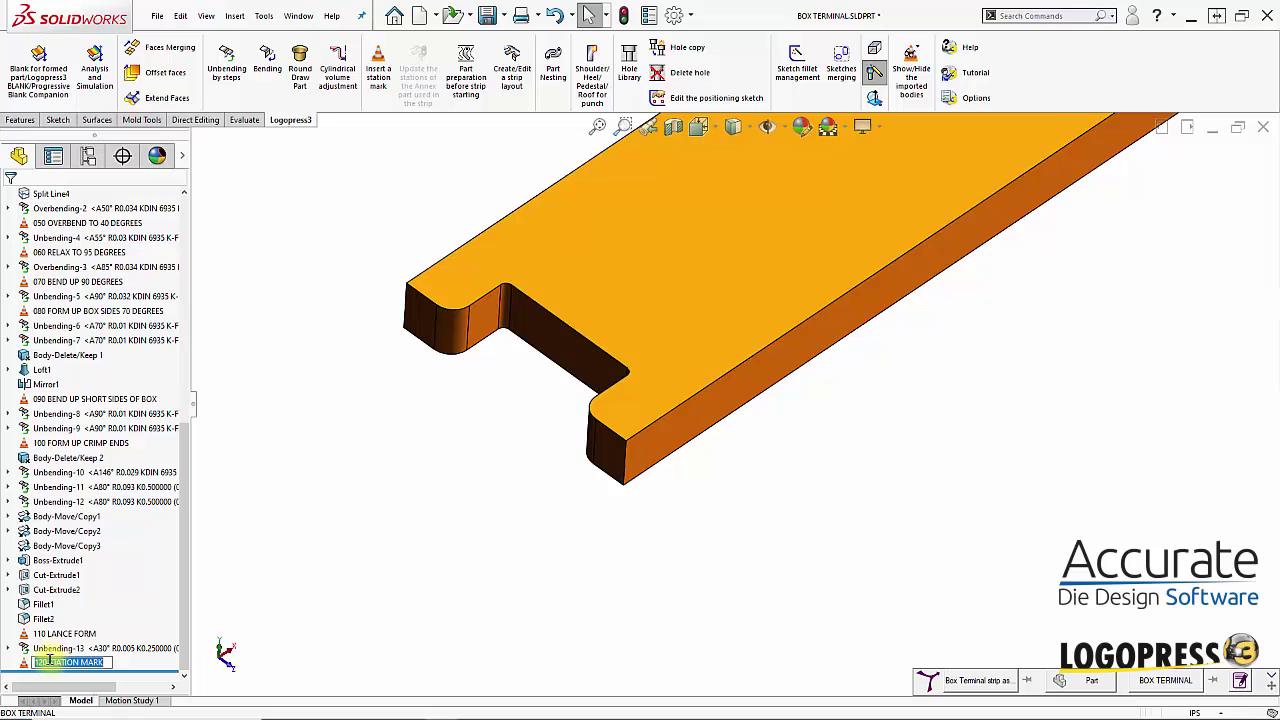
drag(48, 662, 241, 665)
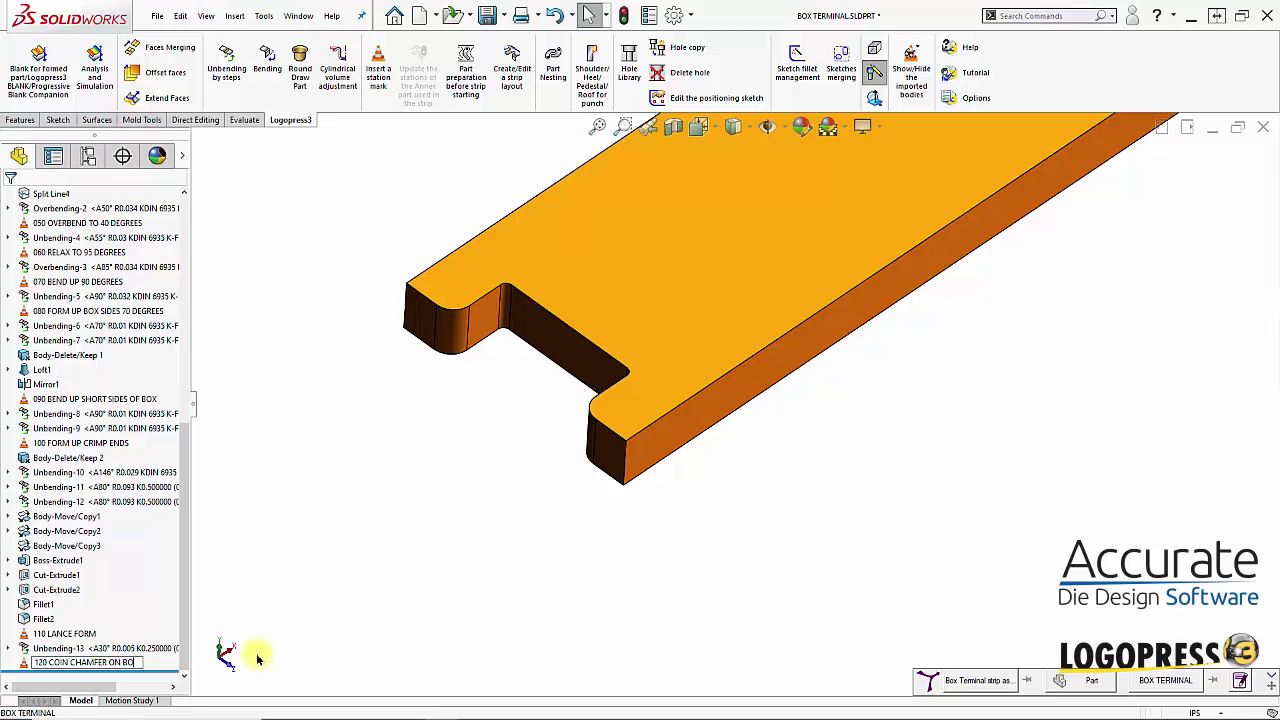
click(429, 577)
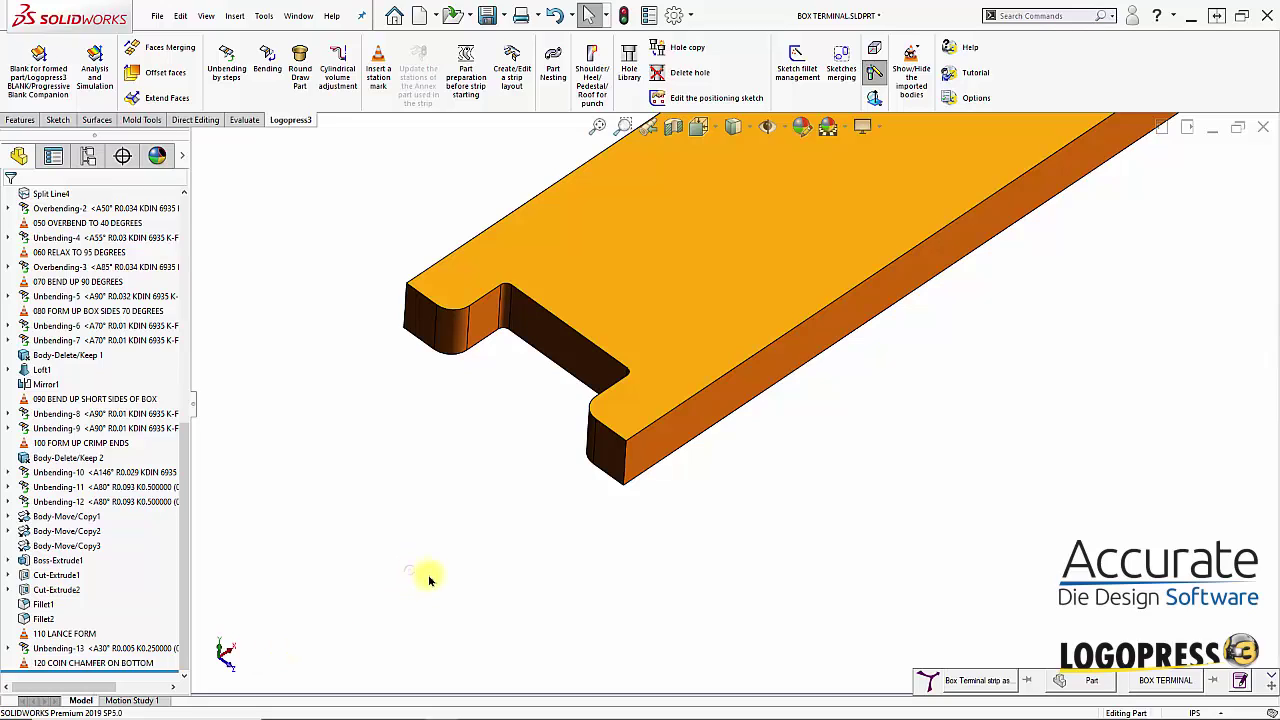